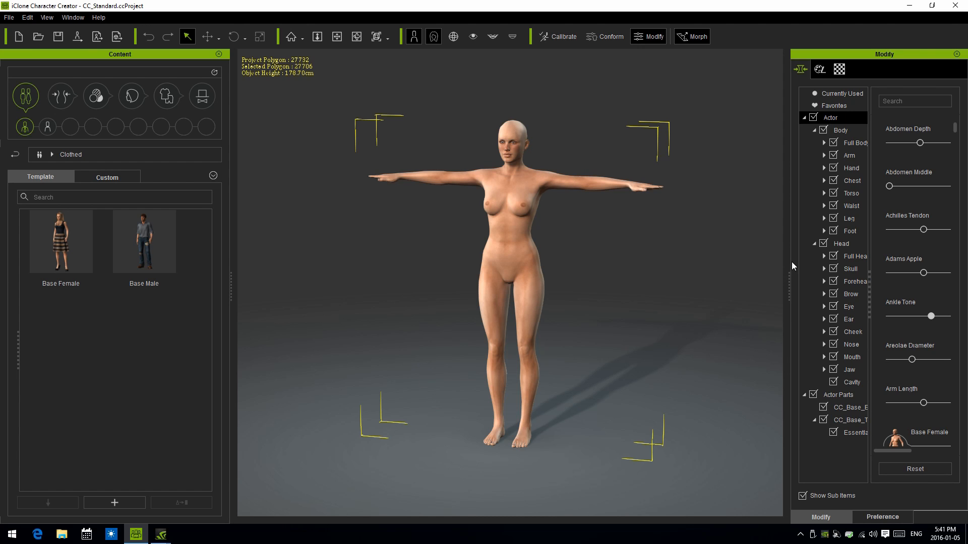
Widen the Modify panel's slider area and set both the Base Female body and Base Female head morphs to 0.
left_click_drag(789, 262, 705, 262)
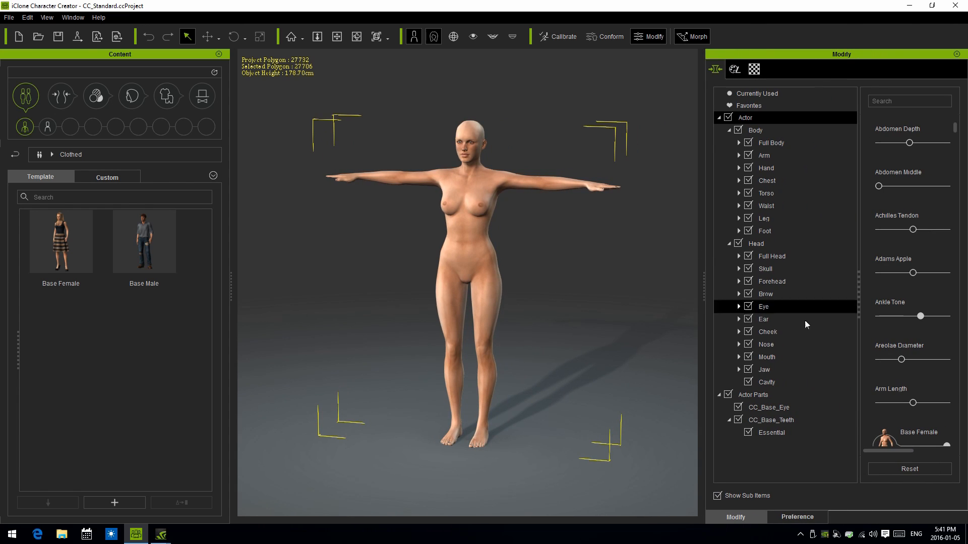
left_click_drag(859, 334, 772, 317)
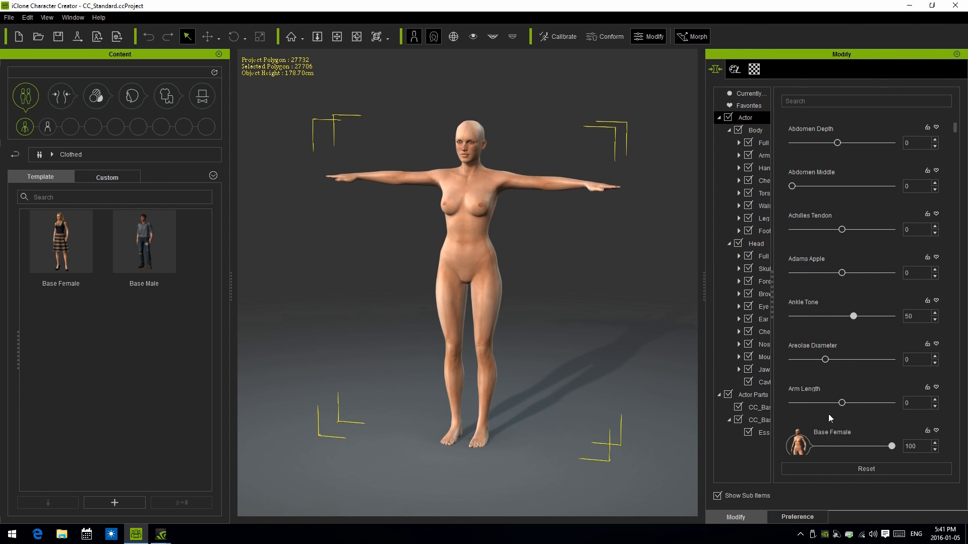
left_click_drag(892, 430, 778, 425)
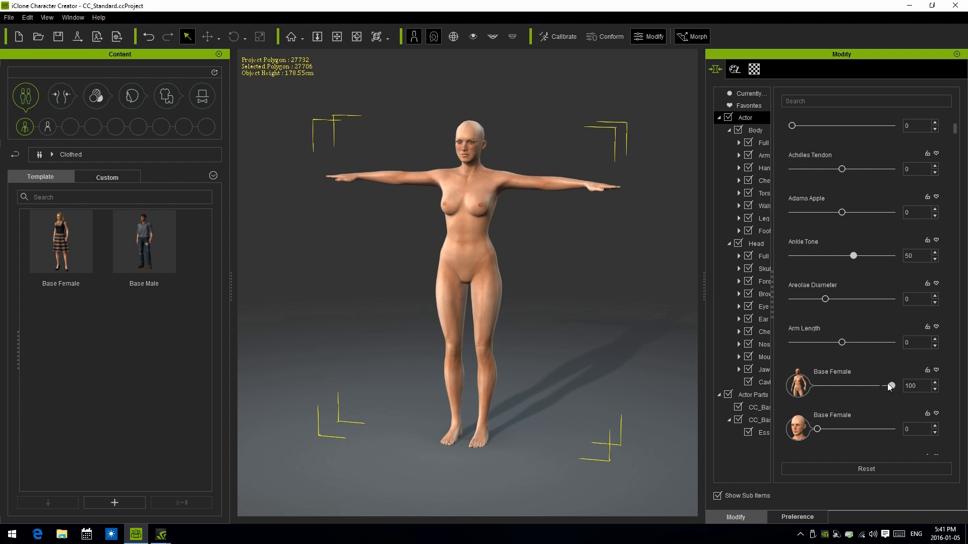
left_click_drag(890, 385, 784, 385)
Set the Base Male head morph to 91.
scroll(848, 389, "down", 3)
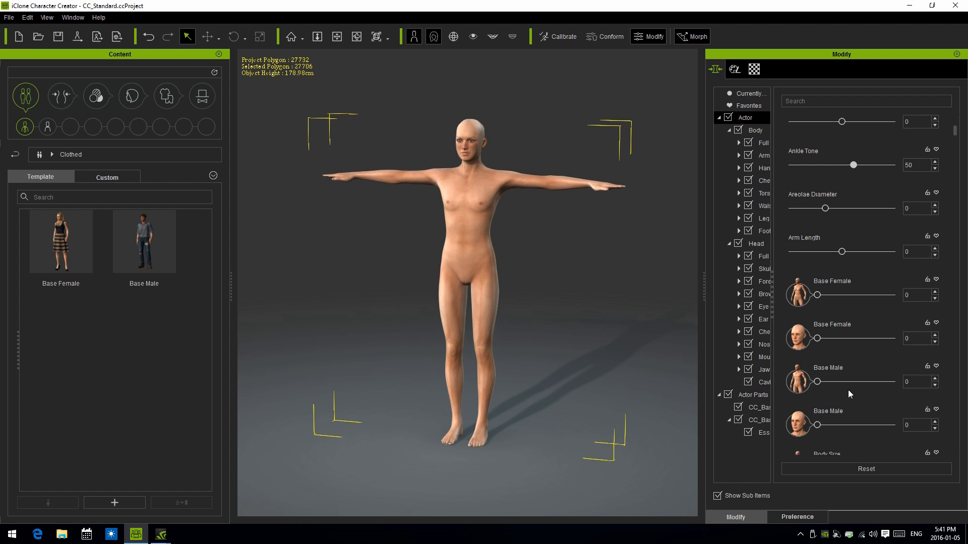
left_click_drag(818, 395, 891, 401)
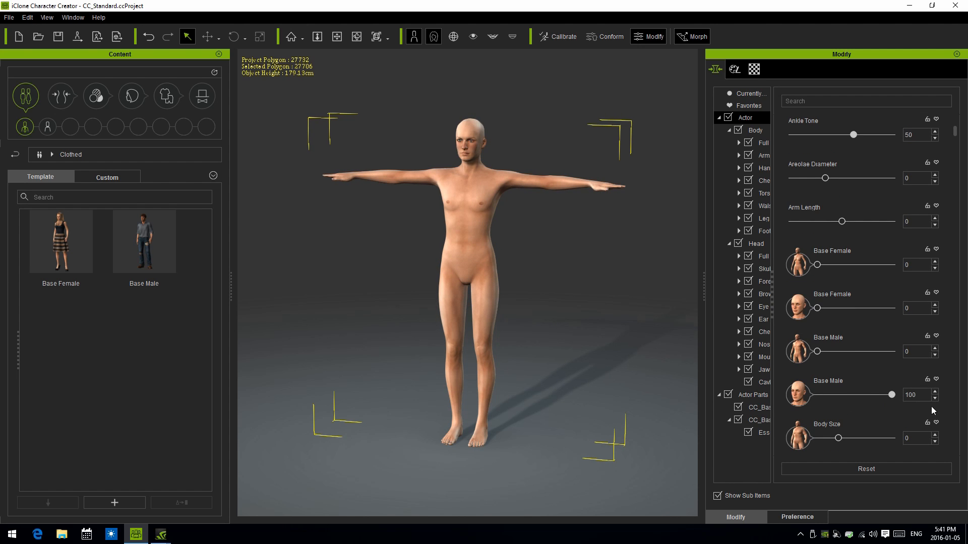
scroll(847, 396, "down", 3)
scroll(846, 258, "up", 6)
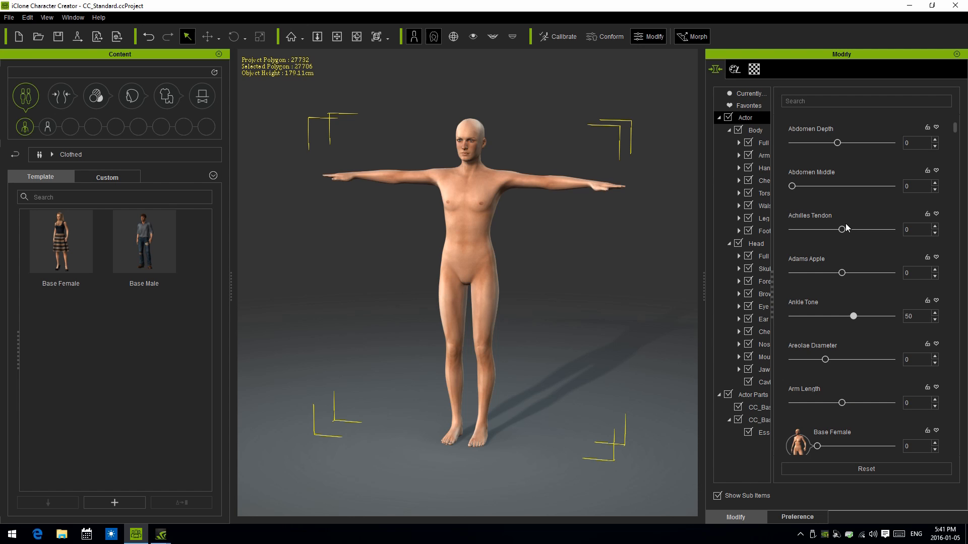
Set the Body Tone morph to 8 and the Bodybuilder morph to 31.
scroll(854, 282, "down", 5)
scroll(869, 393, "down", 5)
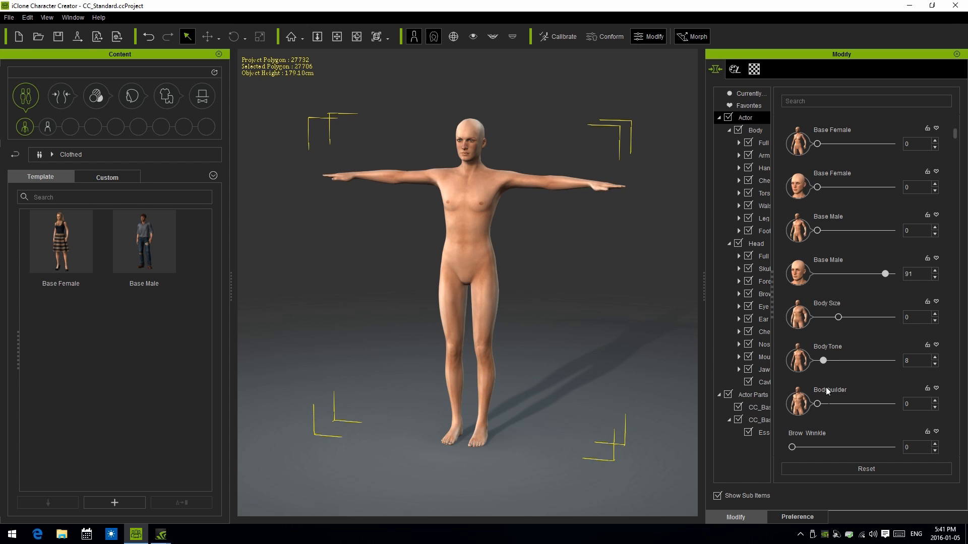
left_click_drag(818, 404, 841, 414)
scroll(835, 417, "down", 1)
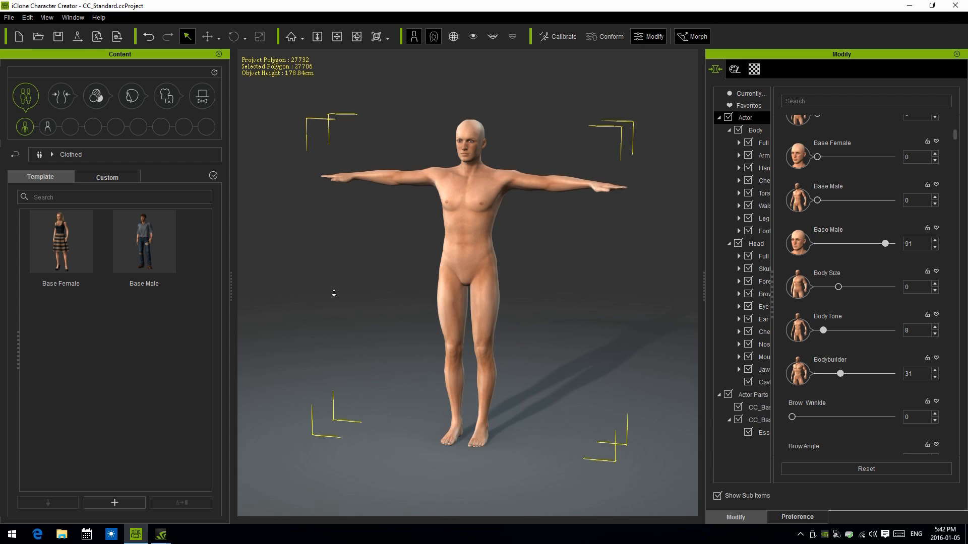
scroll(336, 298, "up", 1)
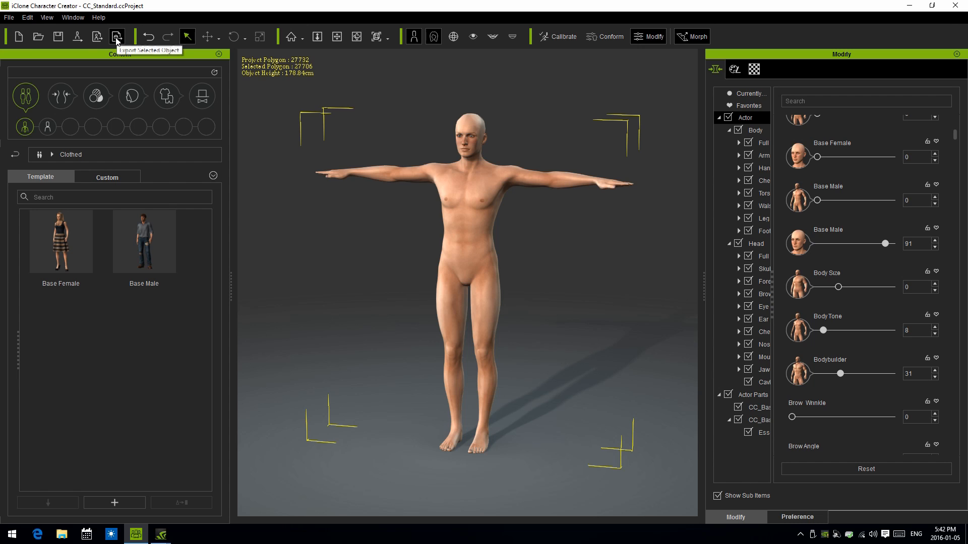
Start the avatar export with the global quality set to Highest and confirm the export resolution.
left_click(96, 37)
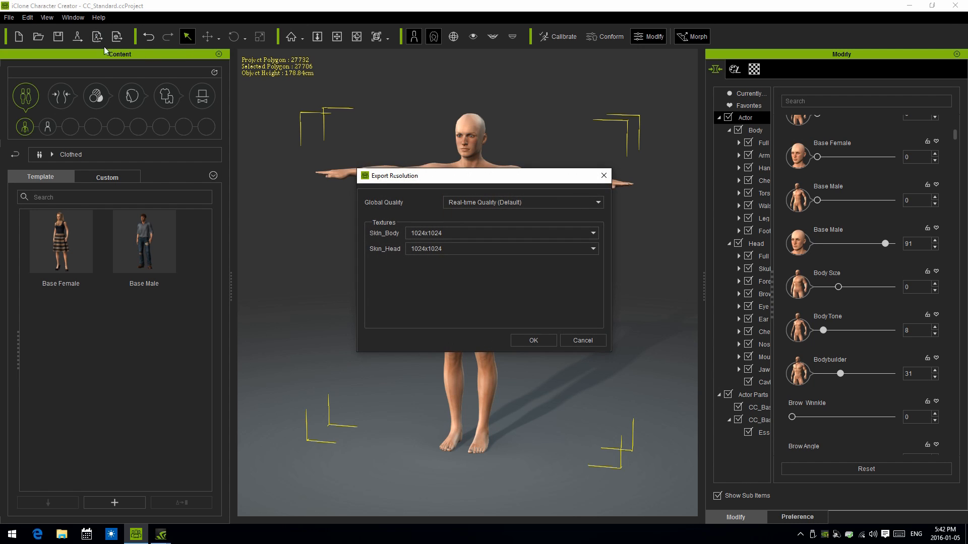
left_click(589, 234)
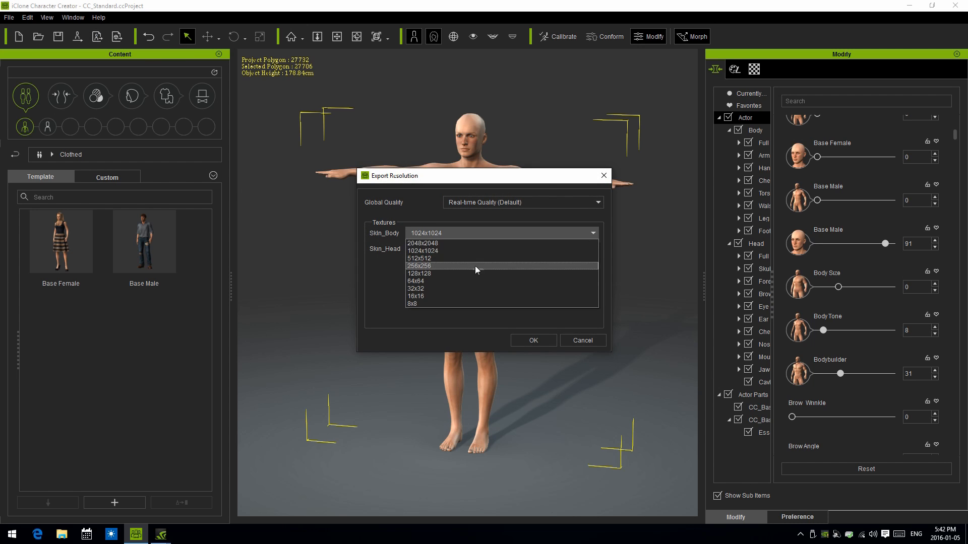
left_click(453, 239)
left_click(517, 205)
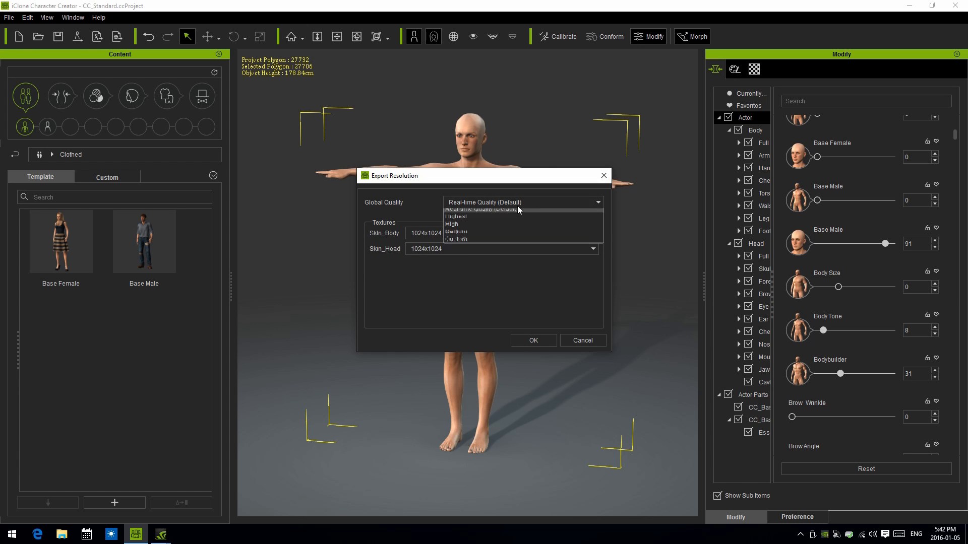
left_click(479, 222)
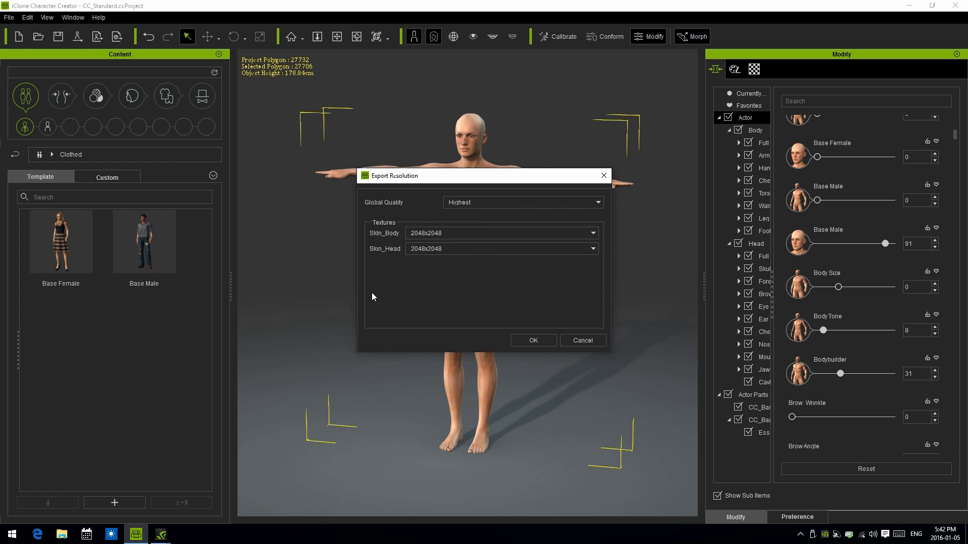
left_click_drag(565, 182, 565, 271)
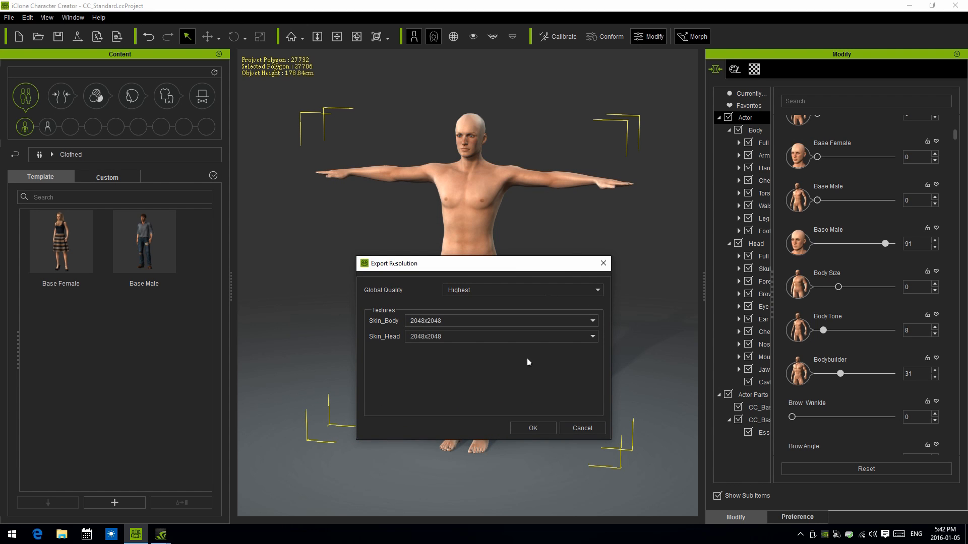
left_click(533, 429)
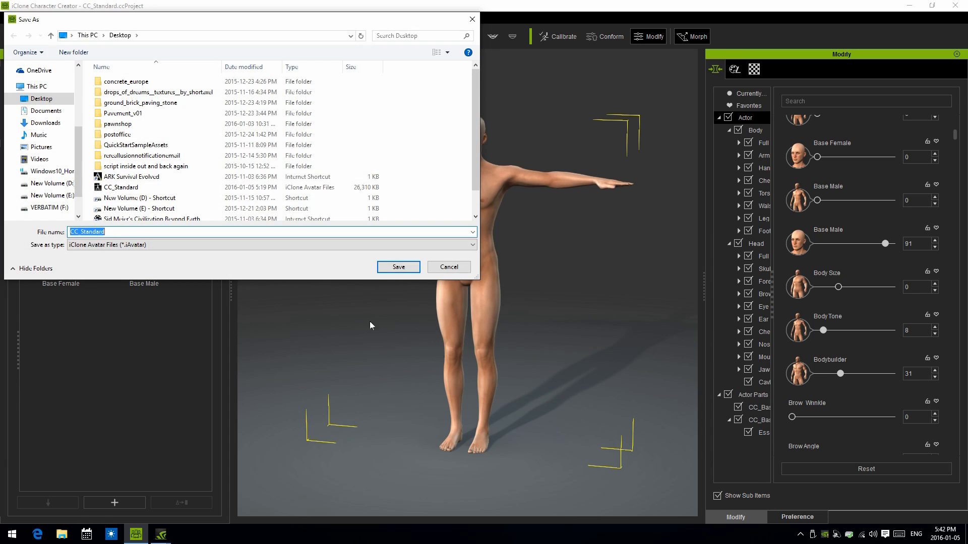
Create a folder named "cc project standard sculpt" on the Desktop from within the save dialog.
left_click(111, 189)
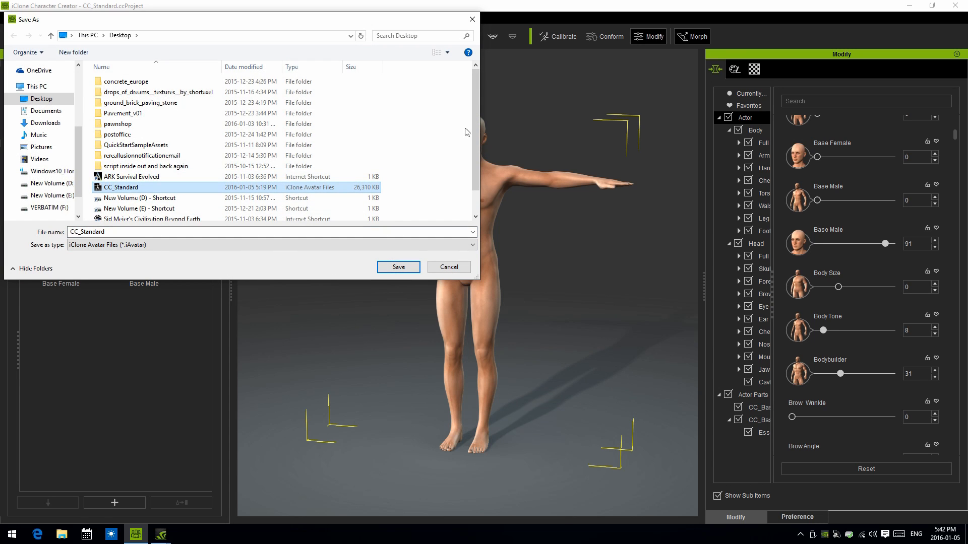
left_click_drag(475, 149, 473, 179)
left_click(449, 192)
right_click(450, 194)
mouse_move(502, 299)
left_click(565, 300)
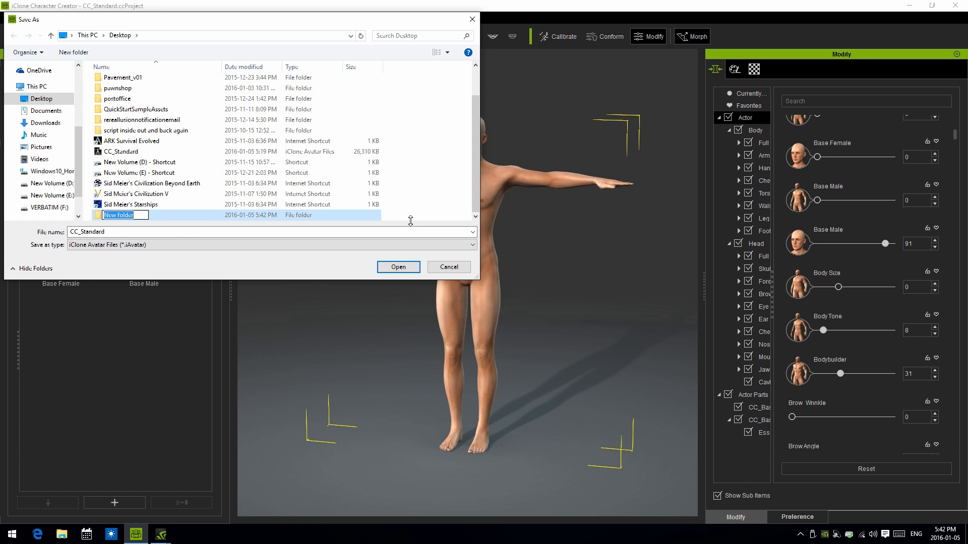
key("BackSpace")
type("te")
key("BackSpace")
key("BackSpace")
type("cc project standard scu")
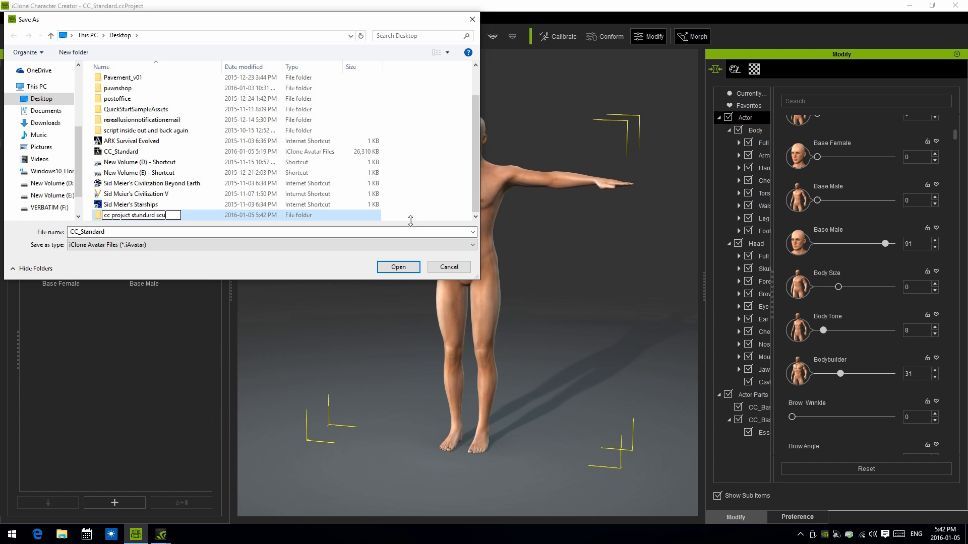
type("lpt")
key("Return")
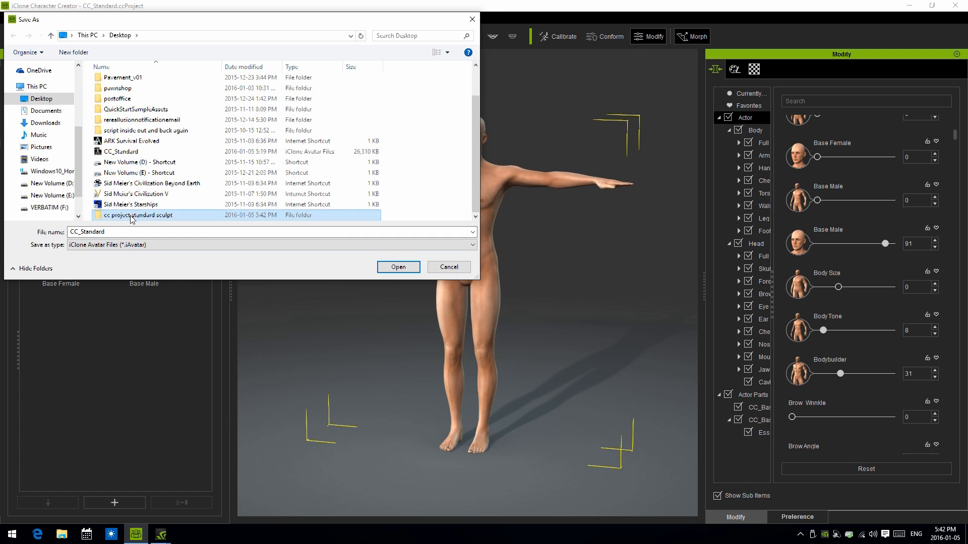
Save the avatar as CC_Standard in iClone Avatar format inside the "cc project standard sculpt" folder.
double_click(132, 220)
left_click(123, 232)
left_click(383, 270)
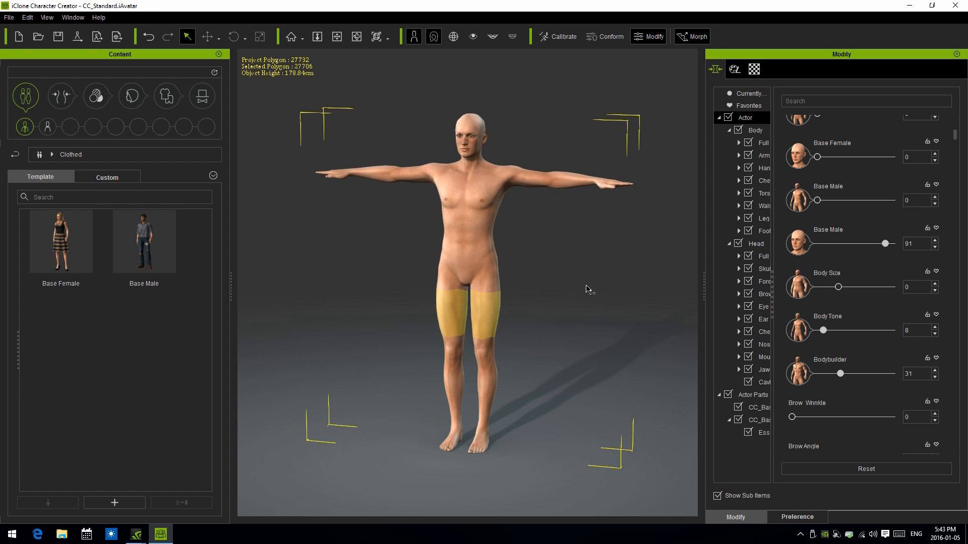
Leave Character Creator for the desktop, launch iClone 3DXchange 6 and maximize its window.
left_click(957, 7)
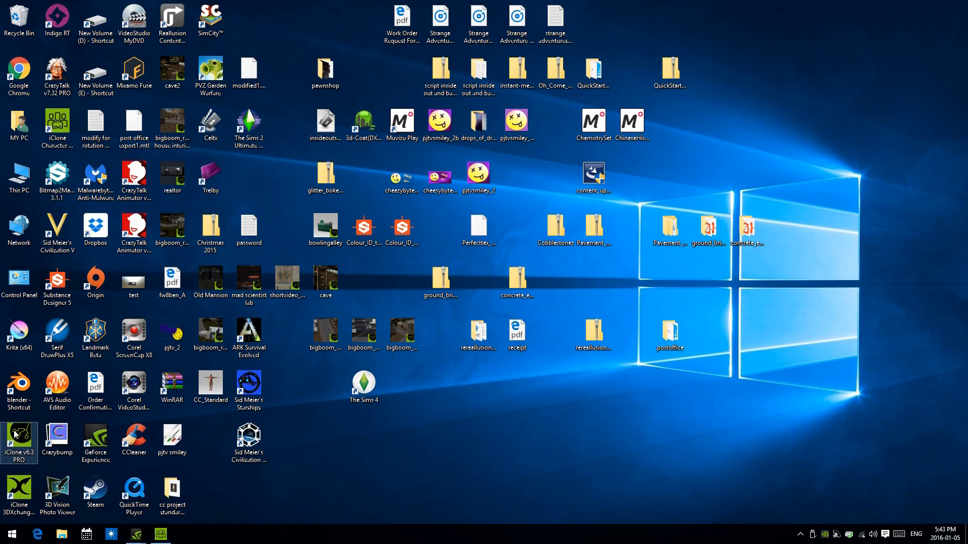
double_click(19, 488)
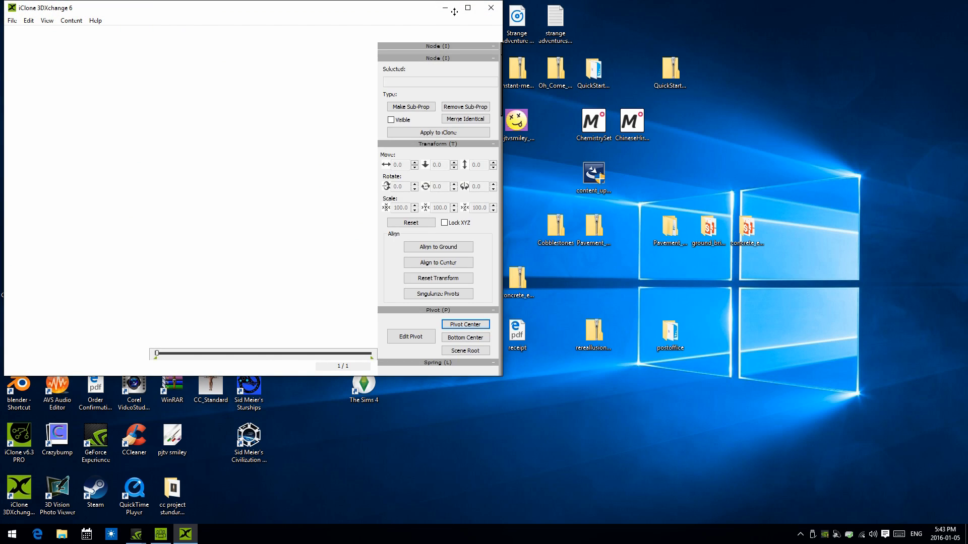
left_click(375, 267)
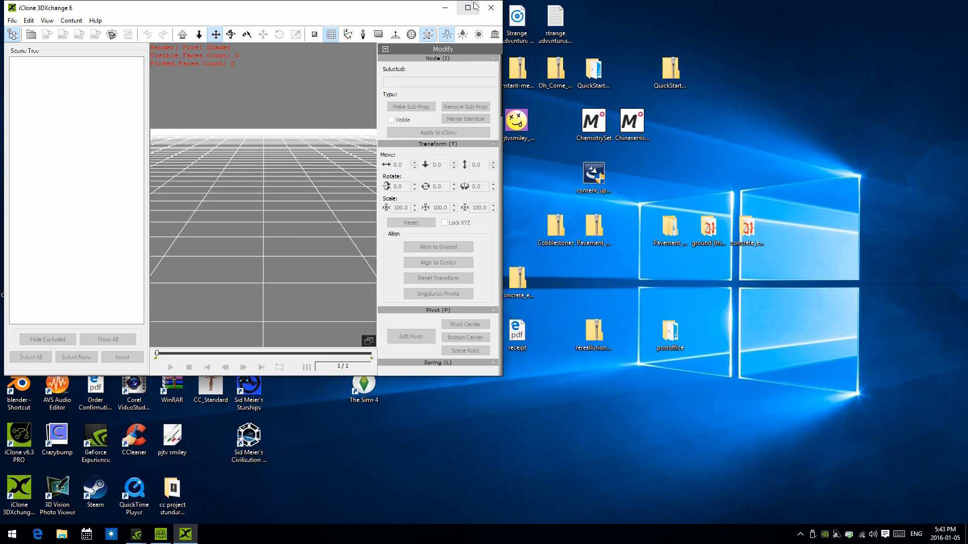
left_click(469, 9)
Open the CC_Standard avatar from the "cc project standard sculpt" folder.
left_click(26, 30)
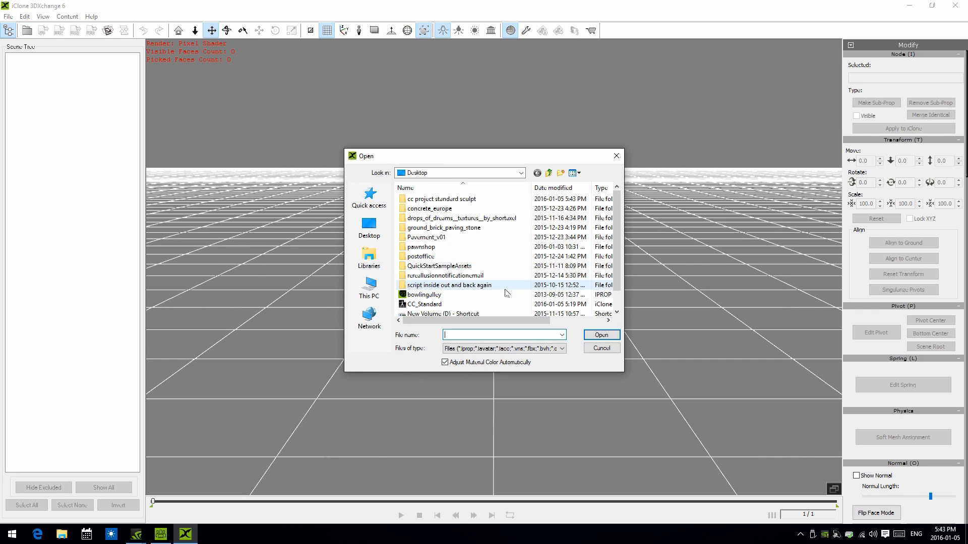
double_click(459, 199)
left_click(425, 200)
left_click(601, 335)
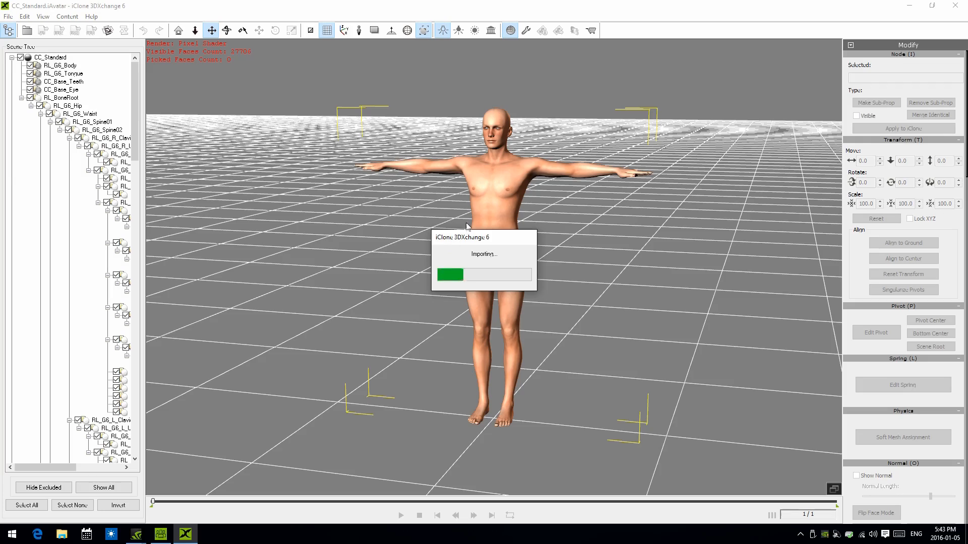
Export the RL_G6_Body mesh with Y-Up as the OBJ file CC_Base_Body into the "cc project standard sculpt" folder.
scroll(493, 237, "up", 3)
right_click_drag(401, 240, 290, 262)
left_click(59, 65)
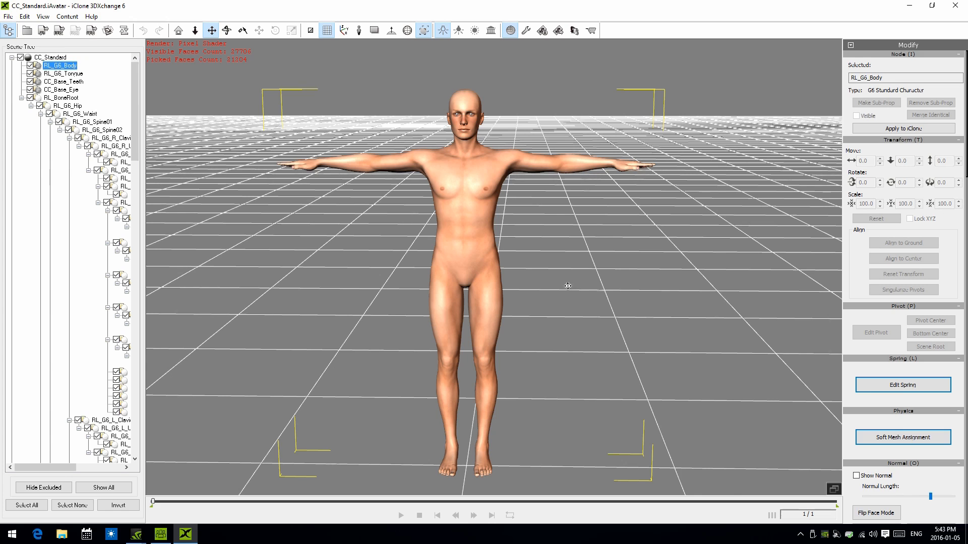
scroll(845, 327, "down", 3)
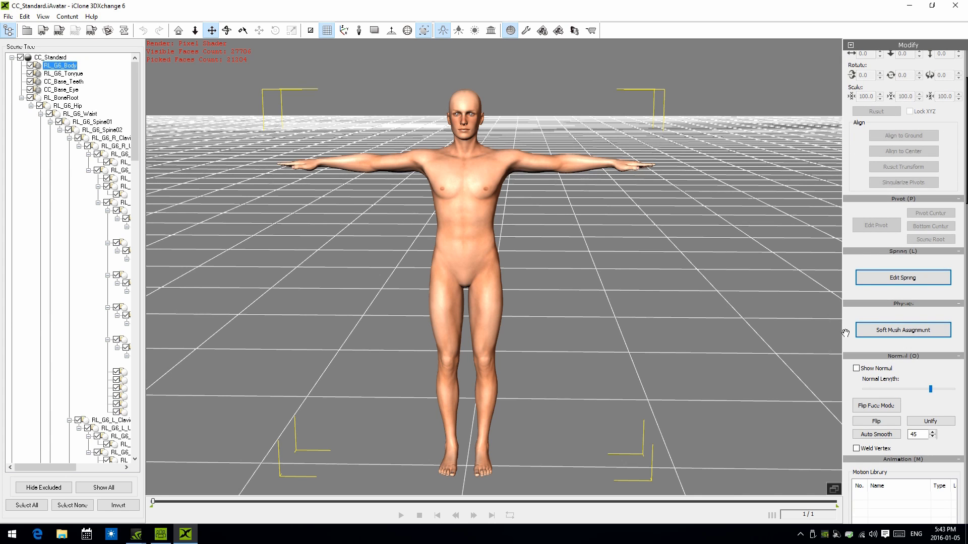
scroll(845, 333, "down", 6)
scroll(847, 330, "down", 3)
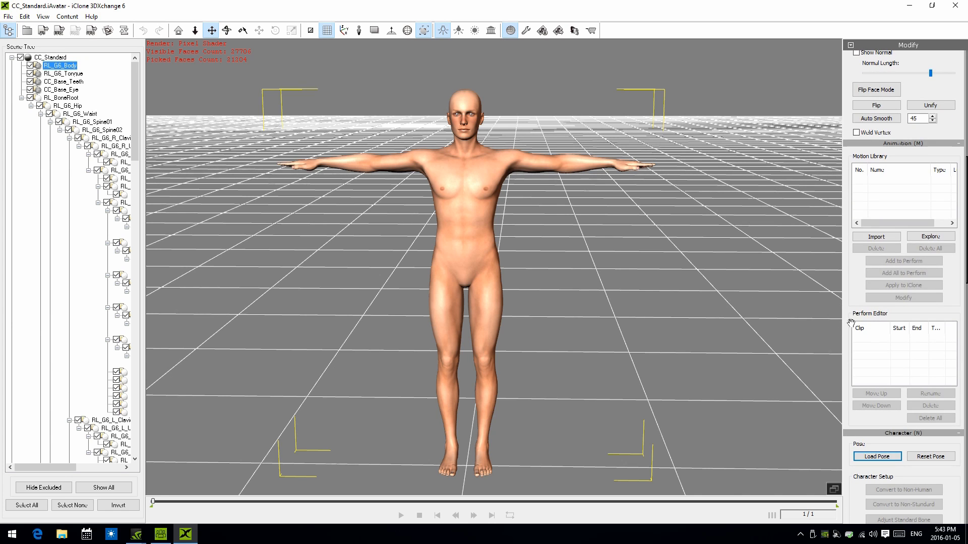
scroll(851, 323, "down", 3)
scroll(860, 334, "down", 6)
scroll(863, 401, "down", 5)
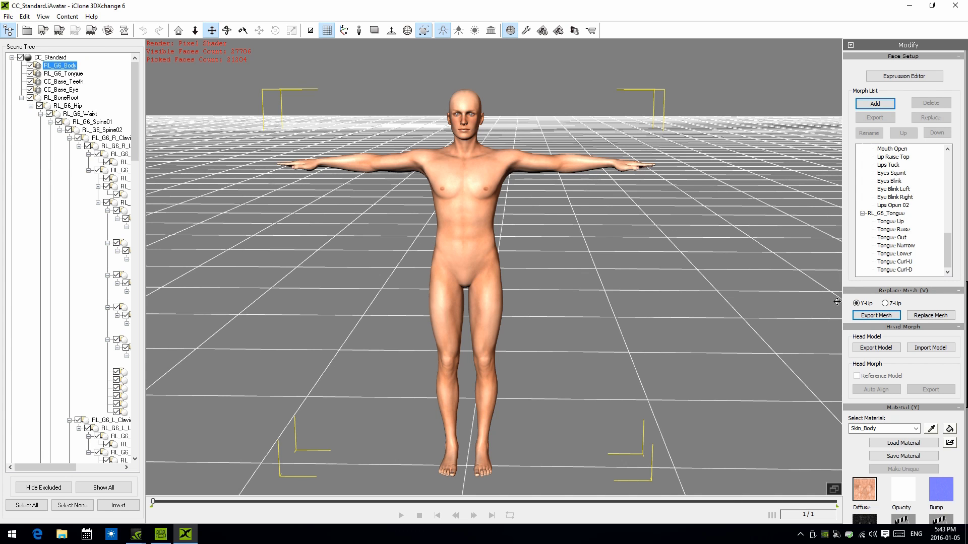
left_click(865, 317)
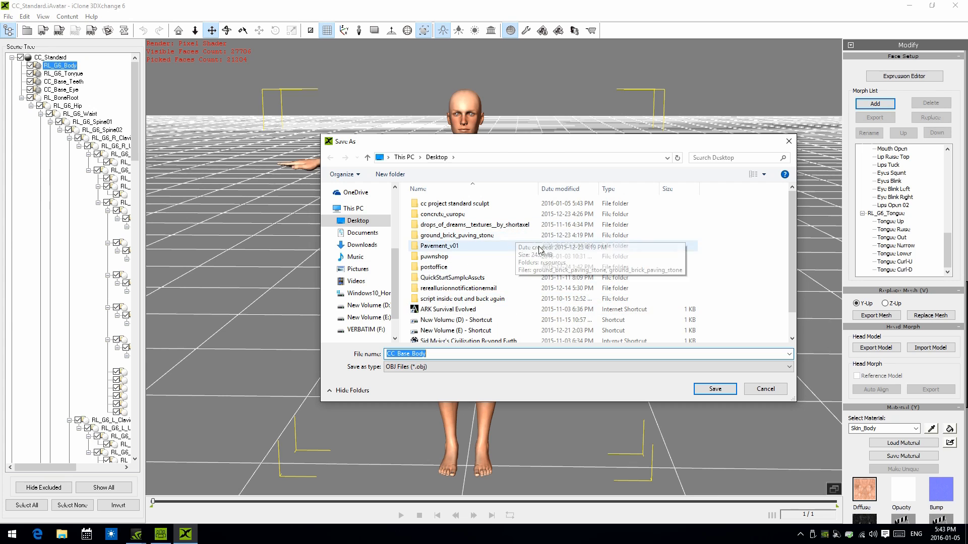
double_click(471, 208)
left_click(454, 353)
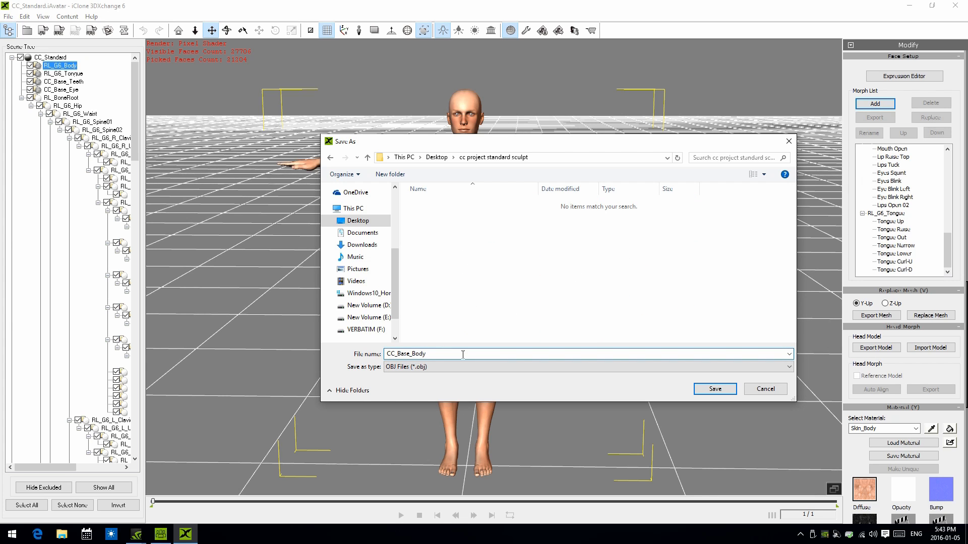
left_click(716, 391)
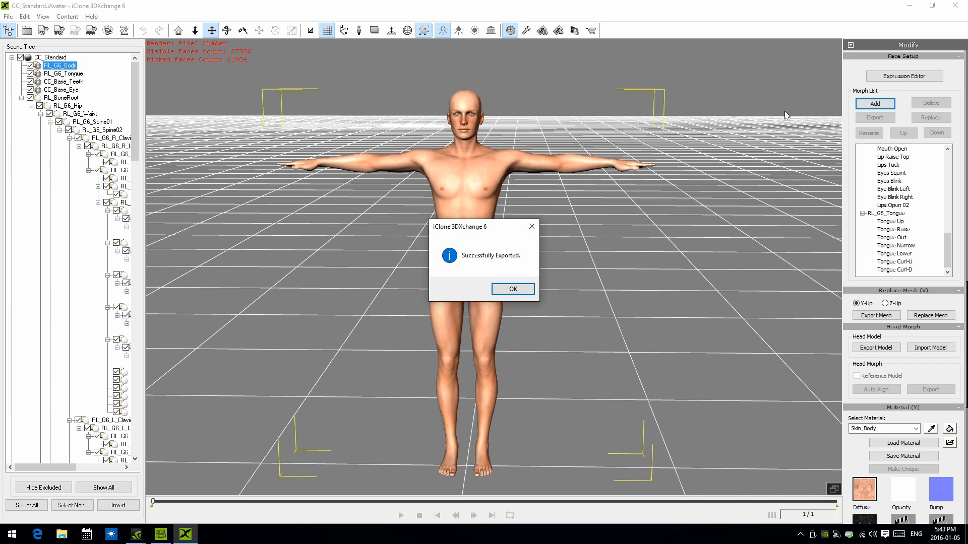
left_click(512, 288)
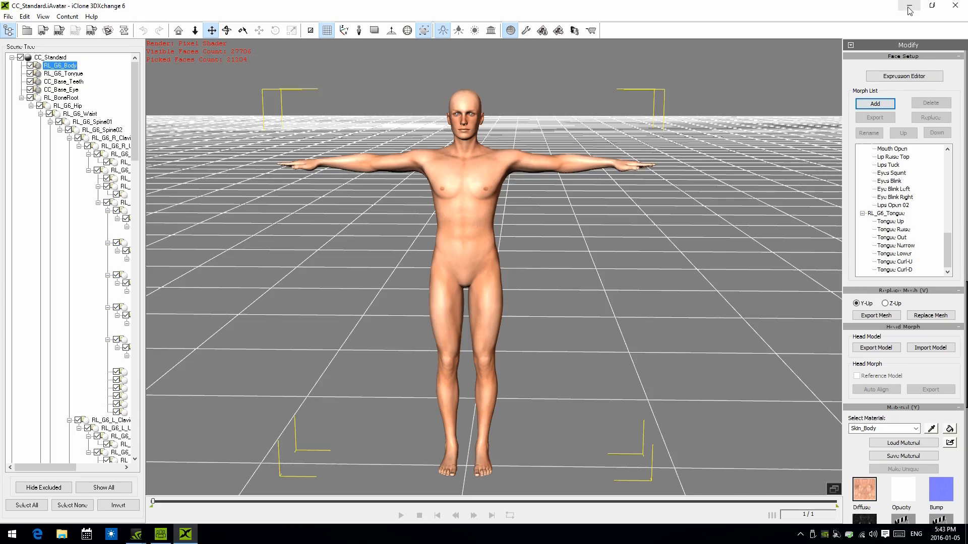
Minimize 3DXchange and launch Blender from the desktop.
left_click(910, 5)
double_click(19, 387)
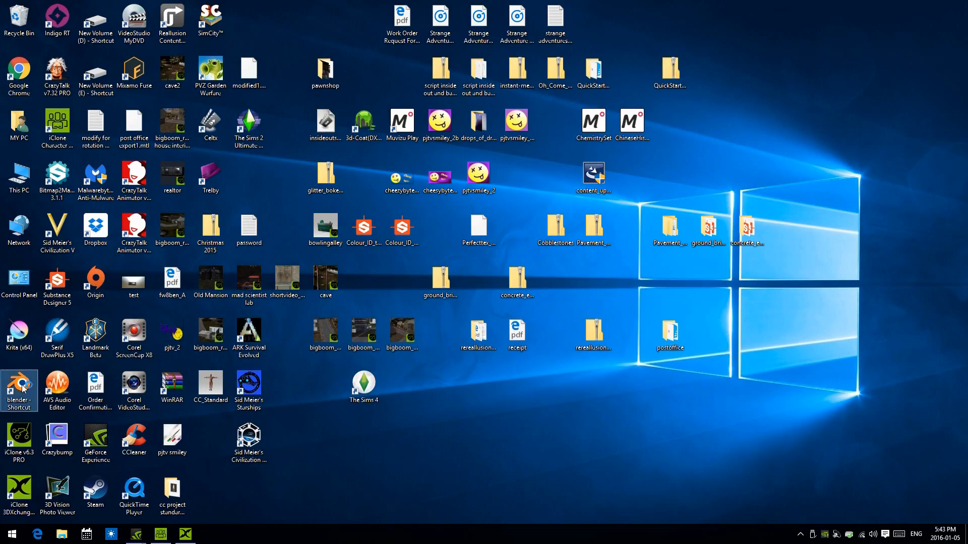
left_click(527, 286)
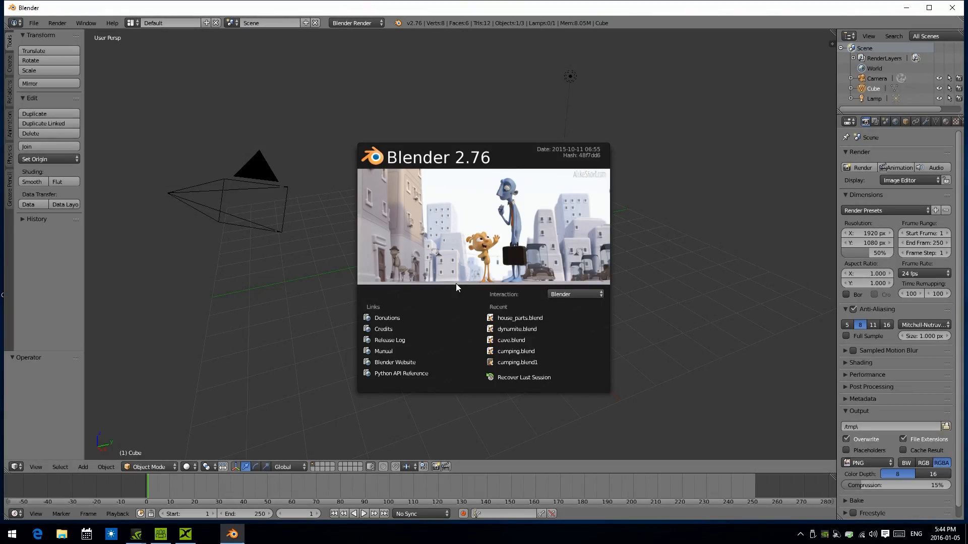
Delete all the default objects from the scene, including the camera, cube and lamp.
key("a")
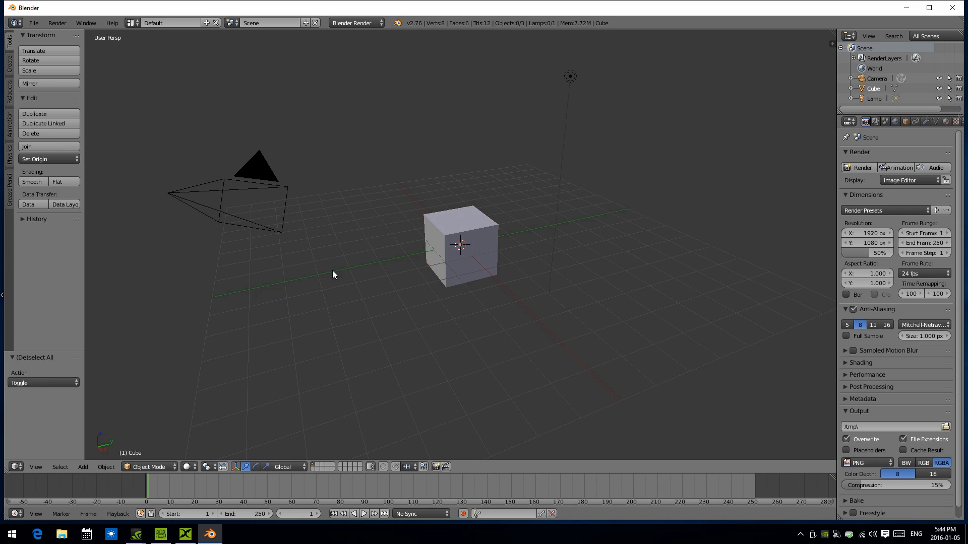
key("a")
key("x")
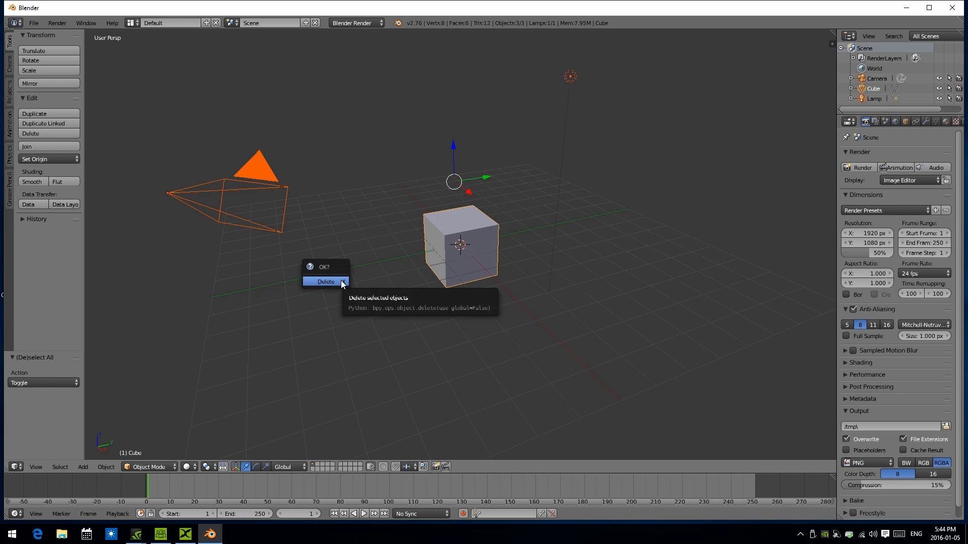
left_click(341, 280)
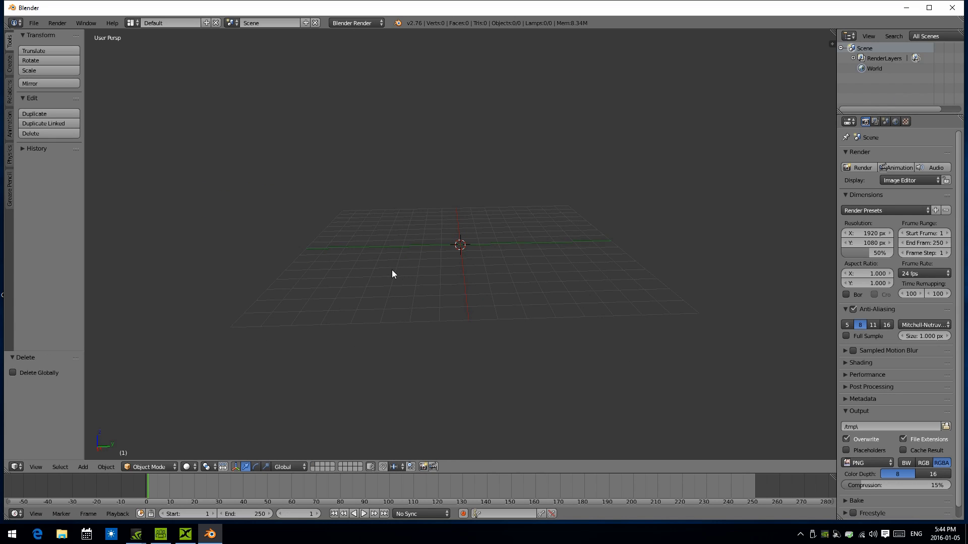
Import the Wavefront file CC_Base_Body.obj from the "cc project standard sculpt" folder on the desktop.
middle_click_drag(392, 272, 395, 333)
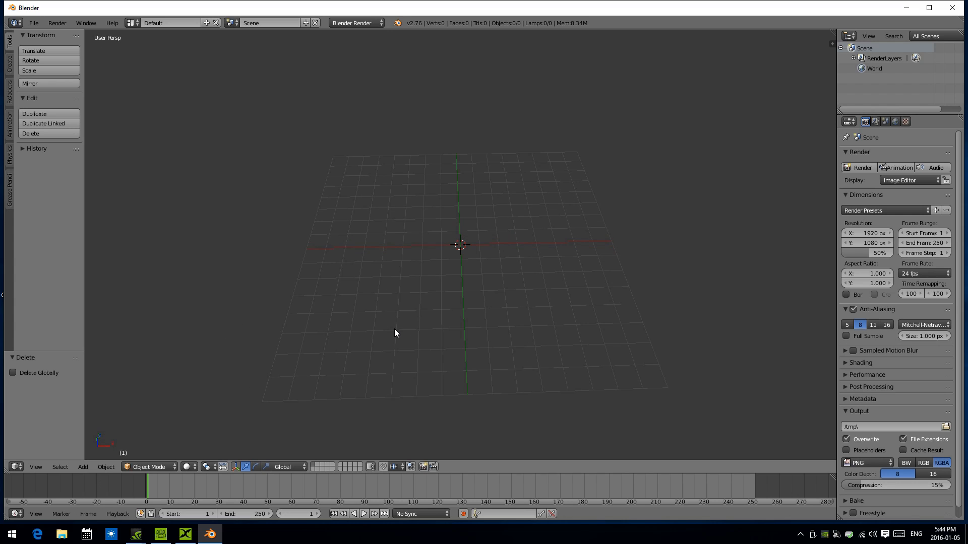
left_click(33, 23)
mouse_move(77, 207)
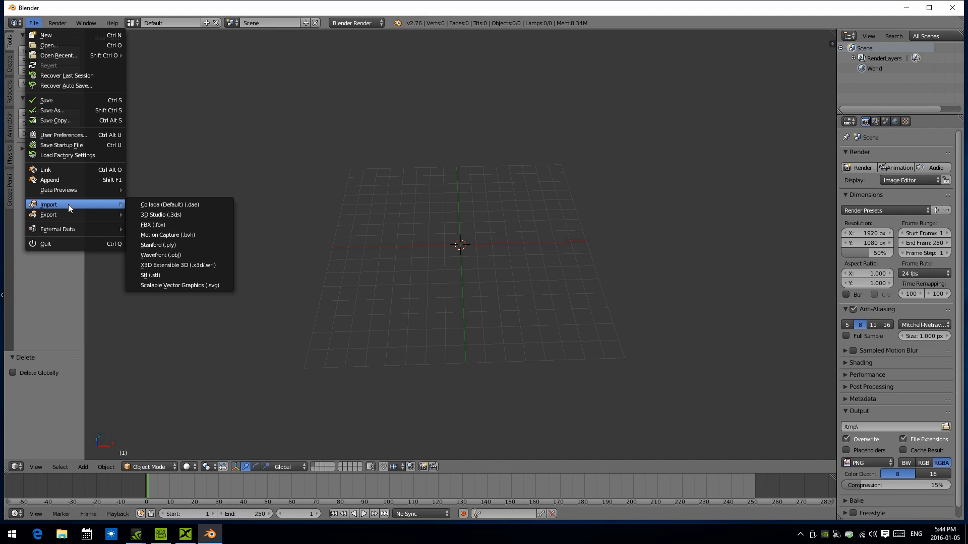
left_click(186, 254)
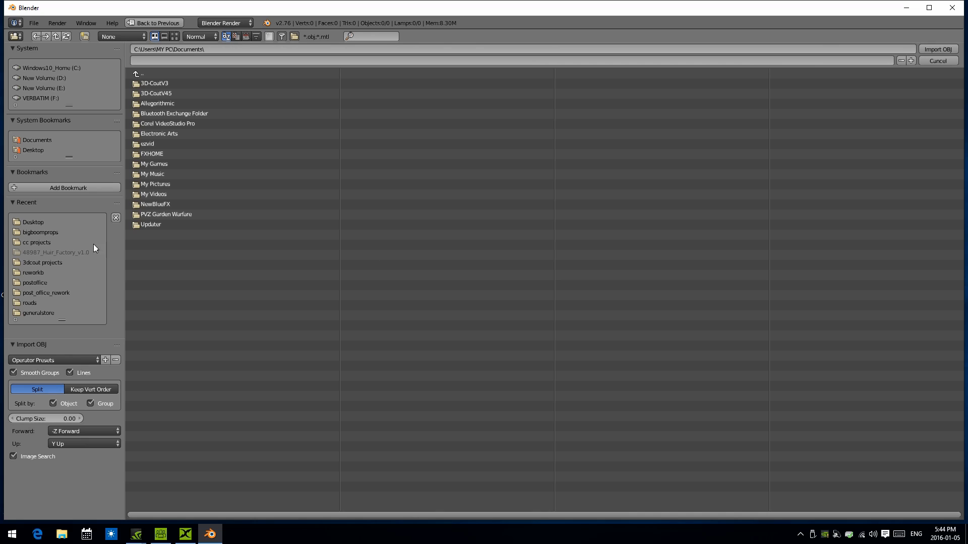
left_click(36, 222)
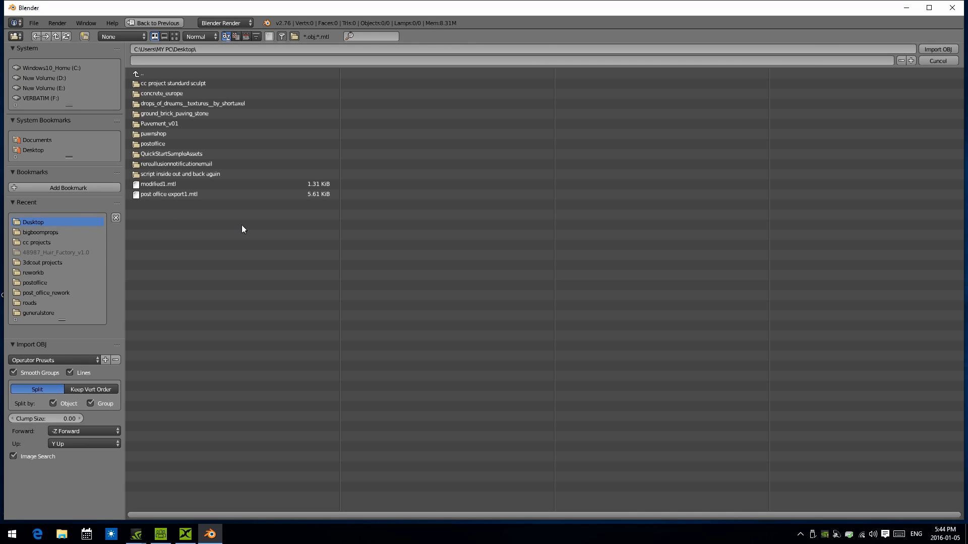
left_click(177, 84)
left_click(175, 94)
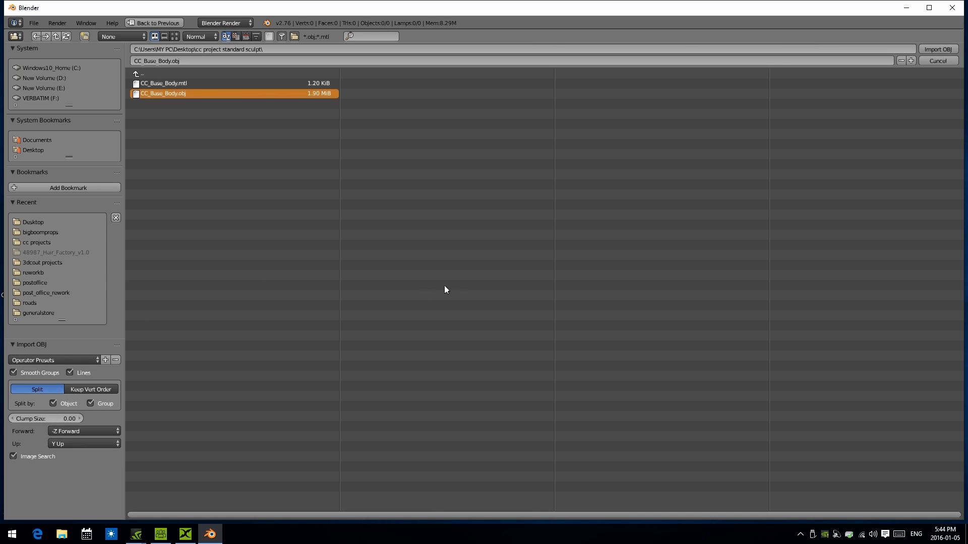
left_click(938, 51)
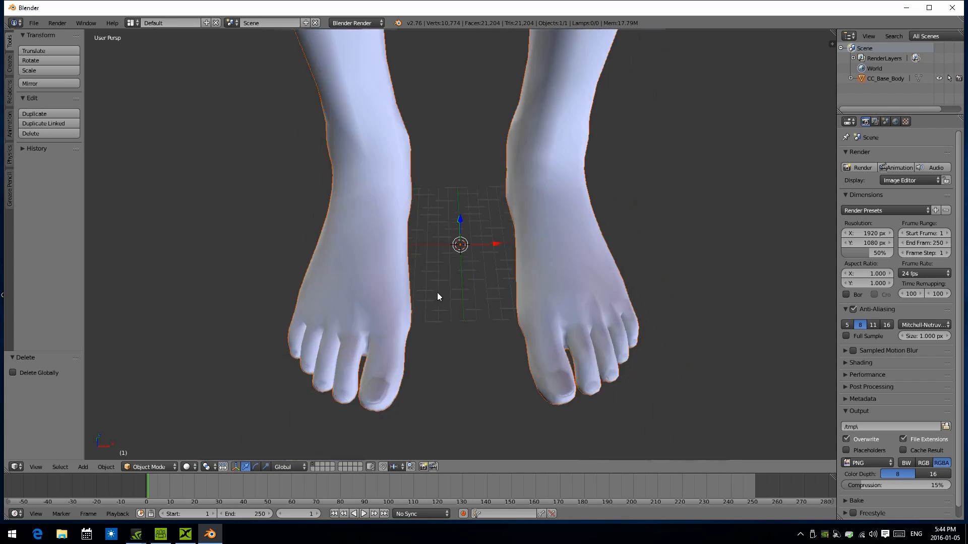
Scale the imported body mesh uniformly by 0.1 and make it the active object.
scroll(437, 293, "down", 6)
mouse_move(440, 271)
middle_mouse_down()
mouse_move(536, 234)
mouse_move(448, 259)
middle_mouse_up()
scroll(437, 268, "down", 7)
scroll(436, 268, "up", 3)
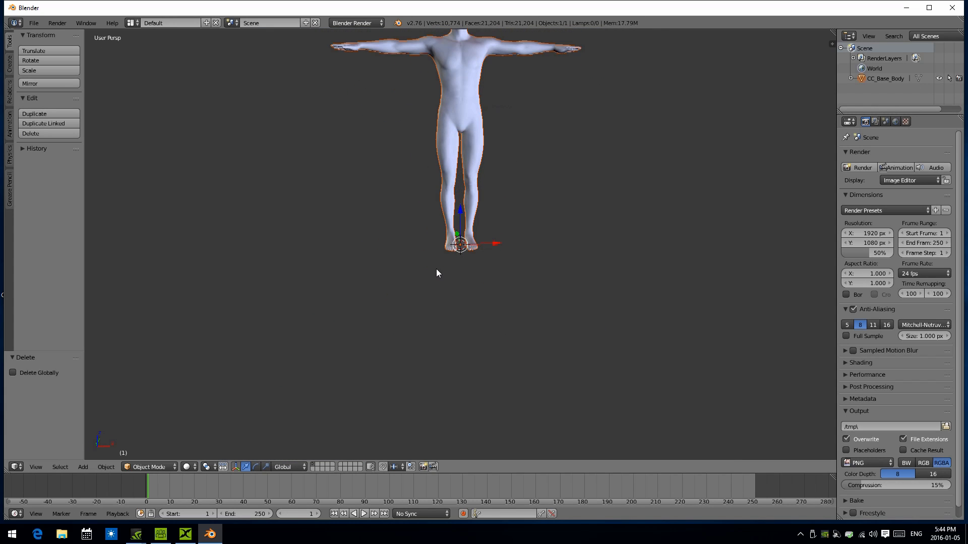
type("s.1")
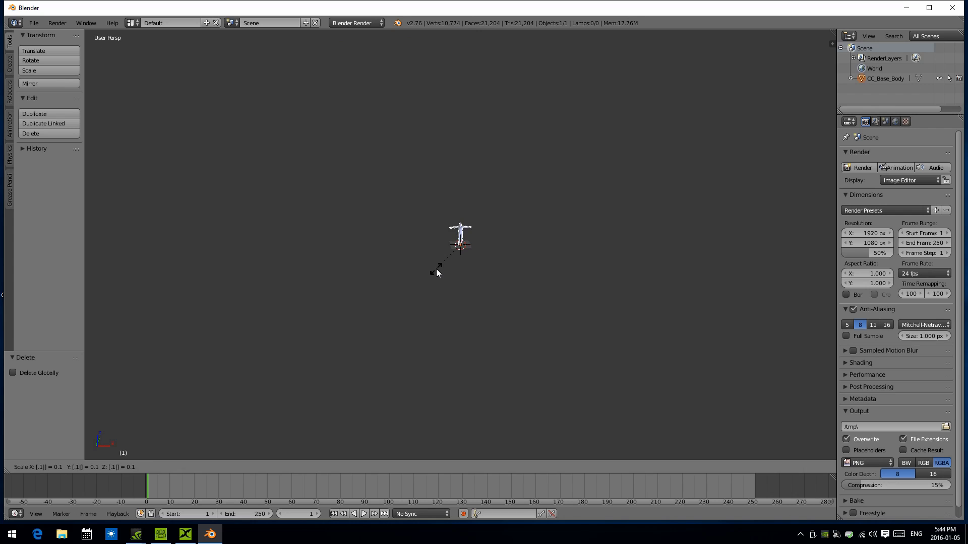
key("Return")
scroll(435, 272, "up", 10)
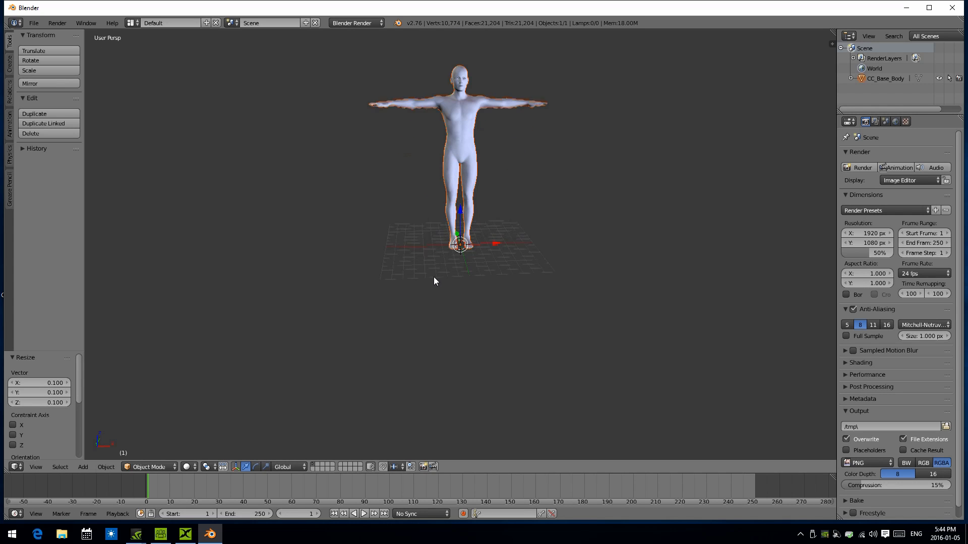
middle_click_drag(423, 251, 395, 317, "shift")
scroll(395, 315, "up", 3)
right_click(396, 249)
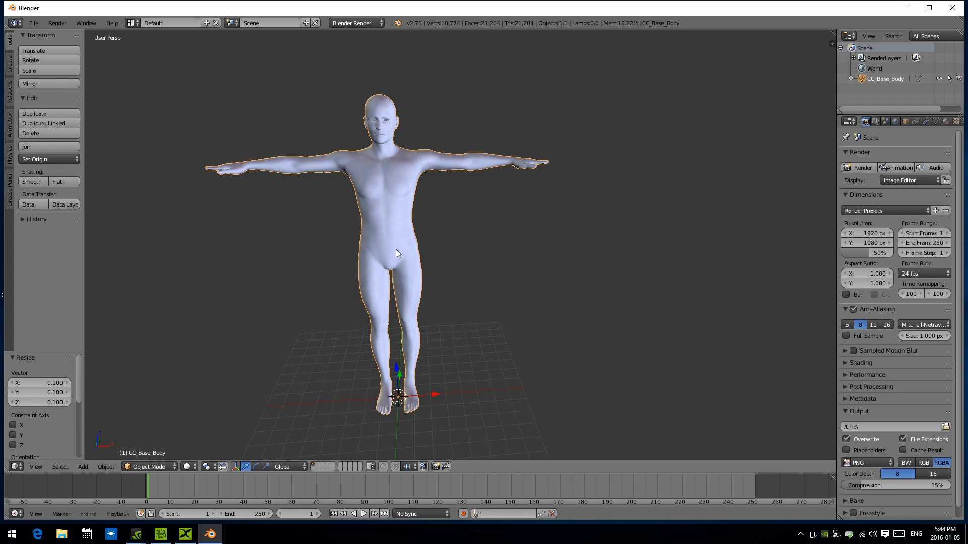
middle_click_drag(325, 252, 311, 244)
scroll(308, 244, "up", 2)
scroll(311, 248, "down", 2)
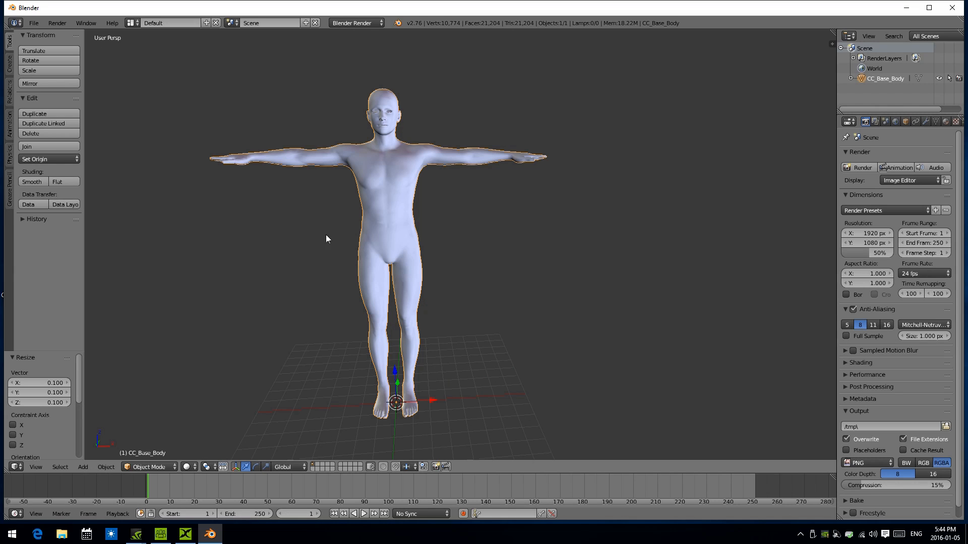
Add a Multiresolution modifier to the body mesh and subdivide it to level 1.
left_click(926, 122)
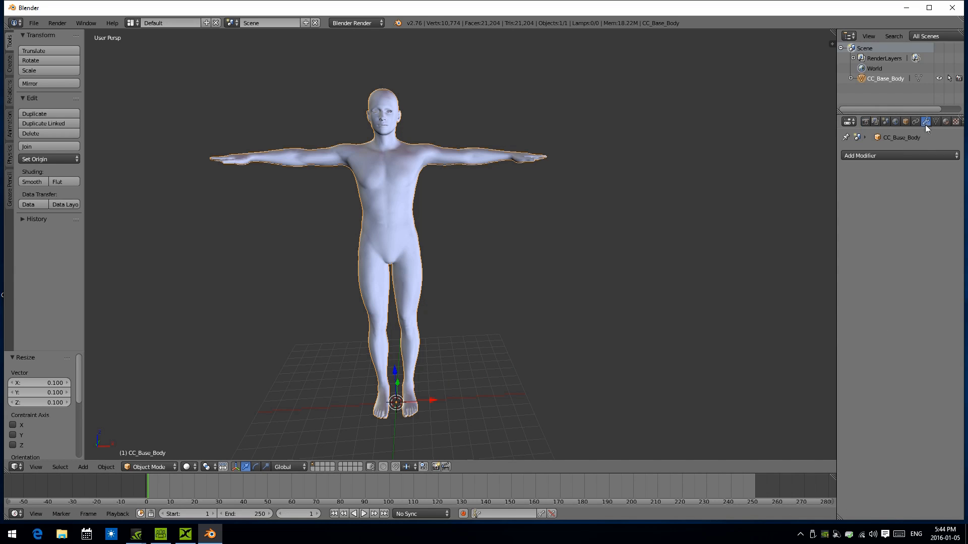
left_click(916, 156)
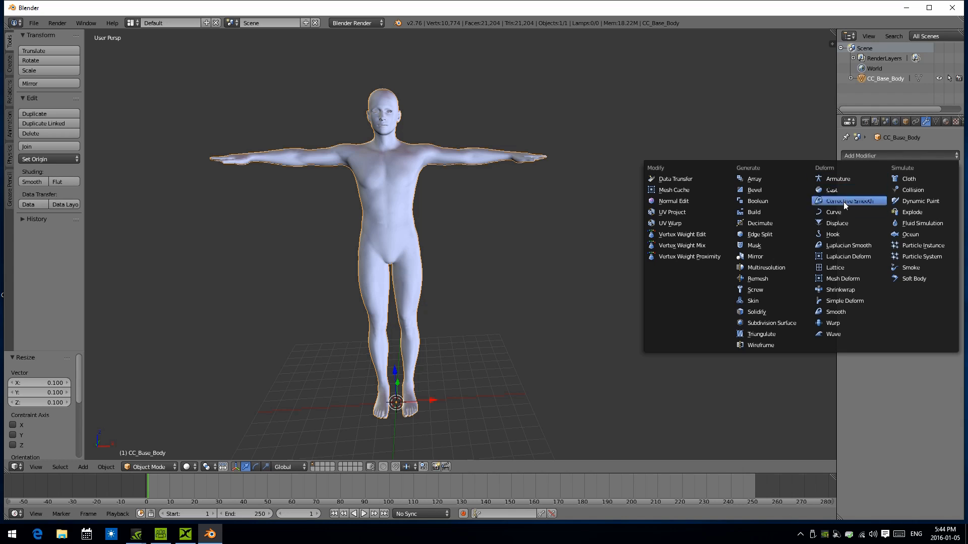
left_click(776, 265)
middle_click_drag(314, 252, 315, 251)
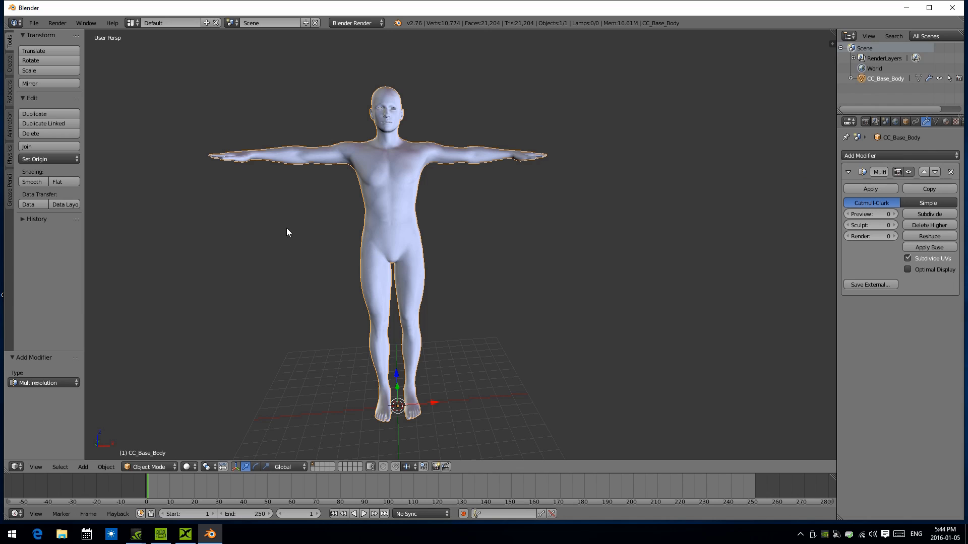
left_click(915, 213)
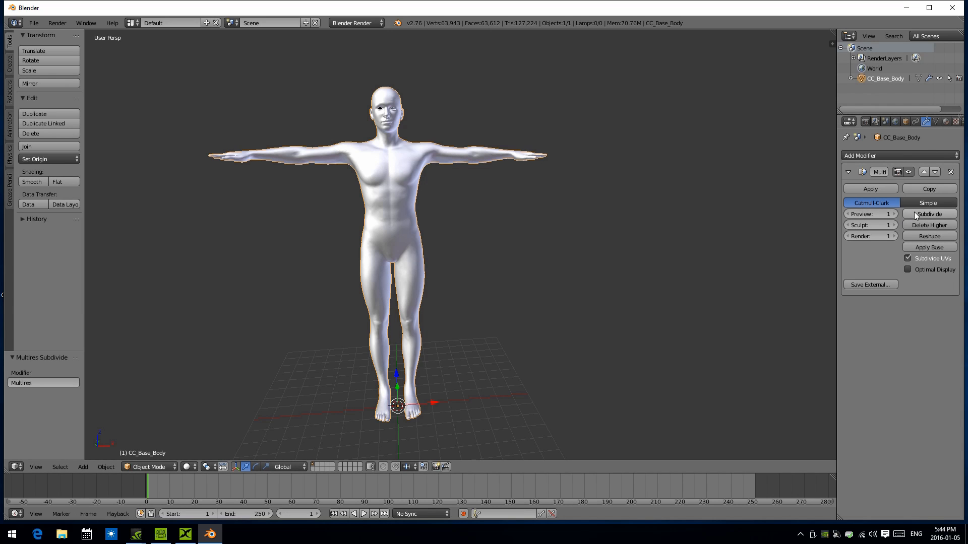
middle_click_drag(362, 275, 351, 277)
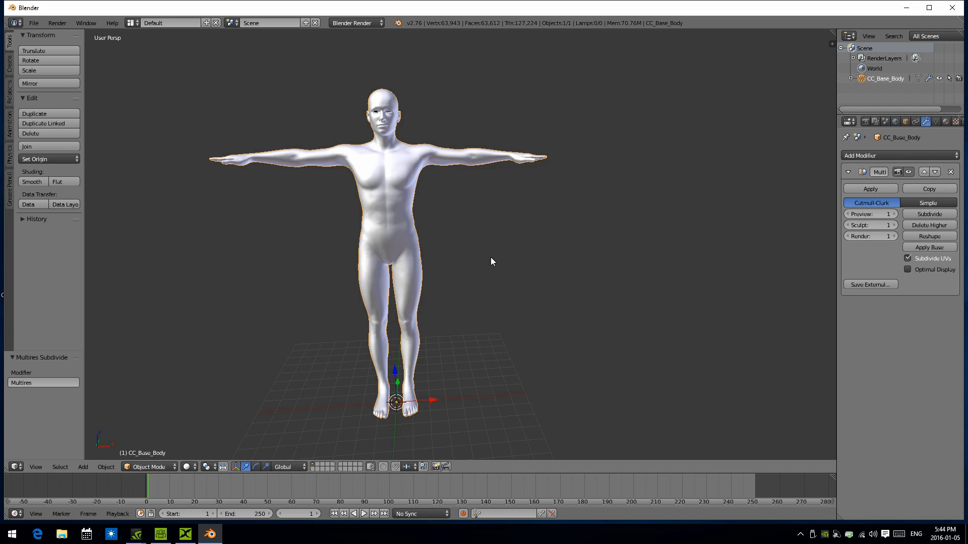
Subdivide the body's Multiresolution modifier once more to reach level 2.
scroll(491, 257, "up", 3)
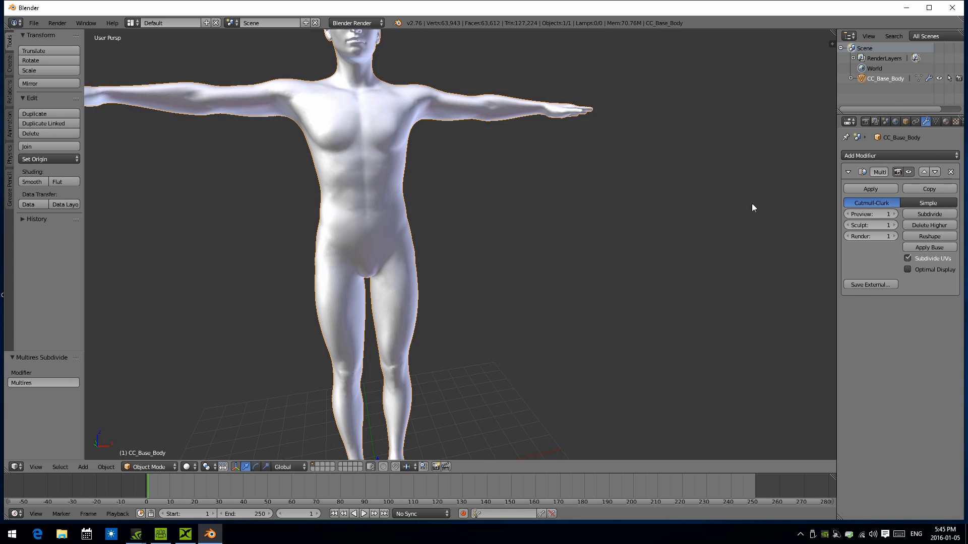
scroll(547, 226, "down", 6)
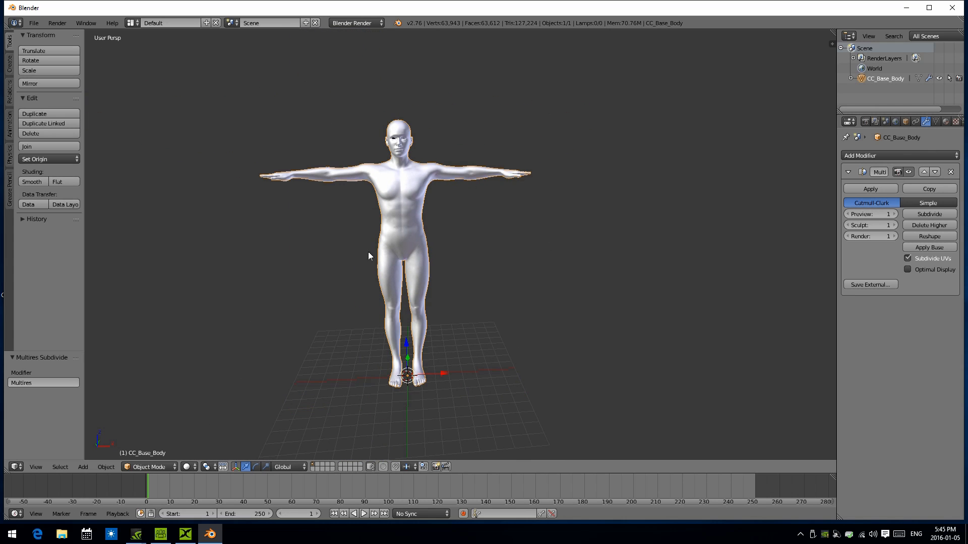
scroll(393, 273, "up", 2)
scroll(417, 283, "up", 3)
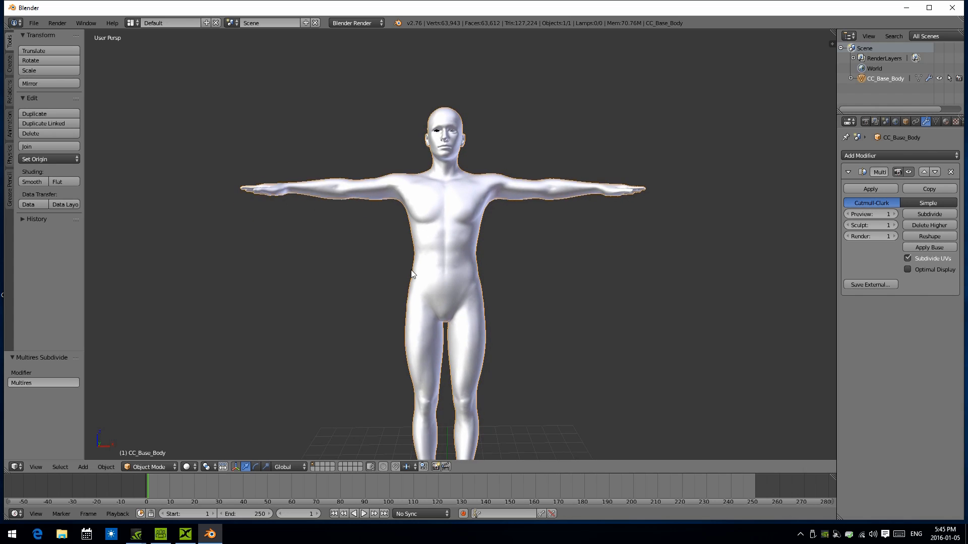
scroll(373, 279, "up", 3)
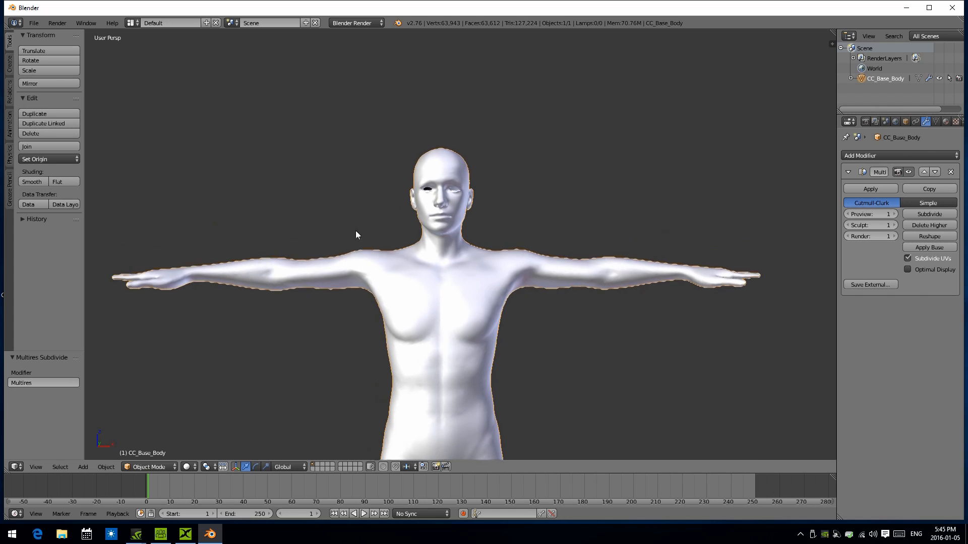
mouse_move(366, 238)
middle_mouse_down()
mouse_move(400, 253)
mouse_move(369, 240)
middle_mouse_up()
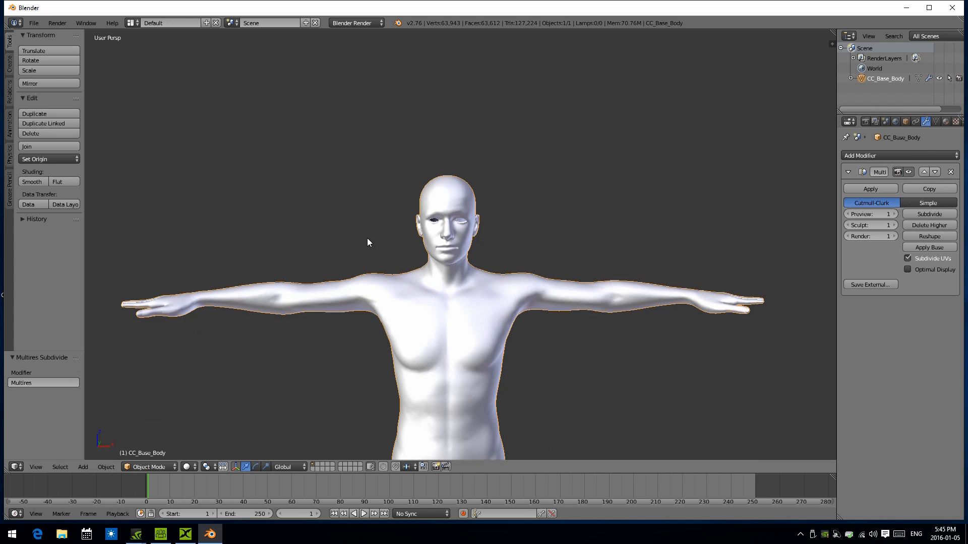
scroll(367, 242, "up", 2)
scroll(367, 239, "down", 3)
mouse_move(368, 239)
middle_mouse_down()
mouse_move(386, 241)
mouse_move(367, 240)
middle_mouse_up()
scroll(601, 224, "up", 2)
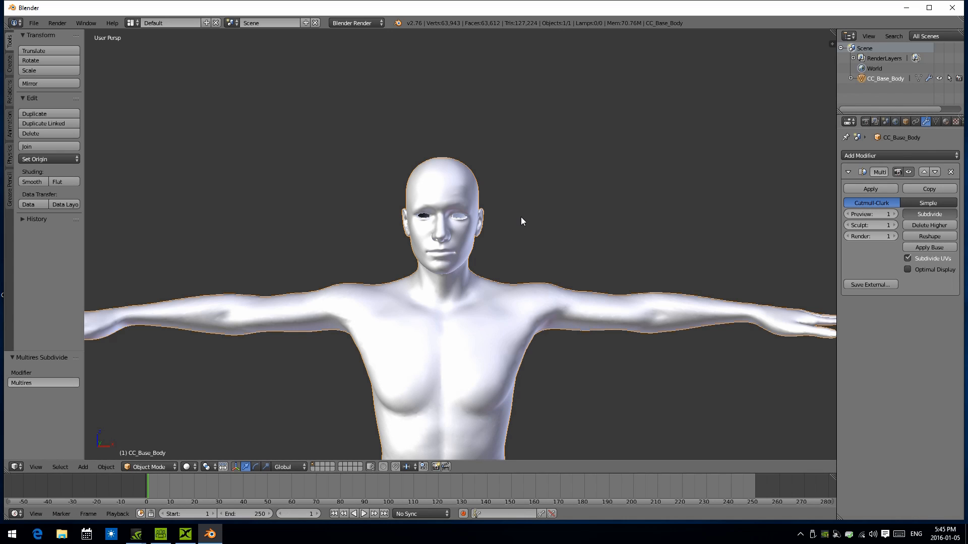
Turn off Auto Smooth in the body mesh's normals settings and return to its modifier settings.
left_click(936, 121)
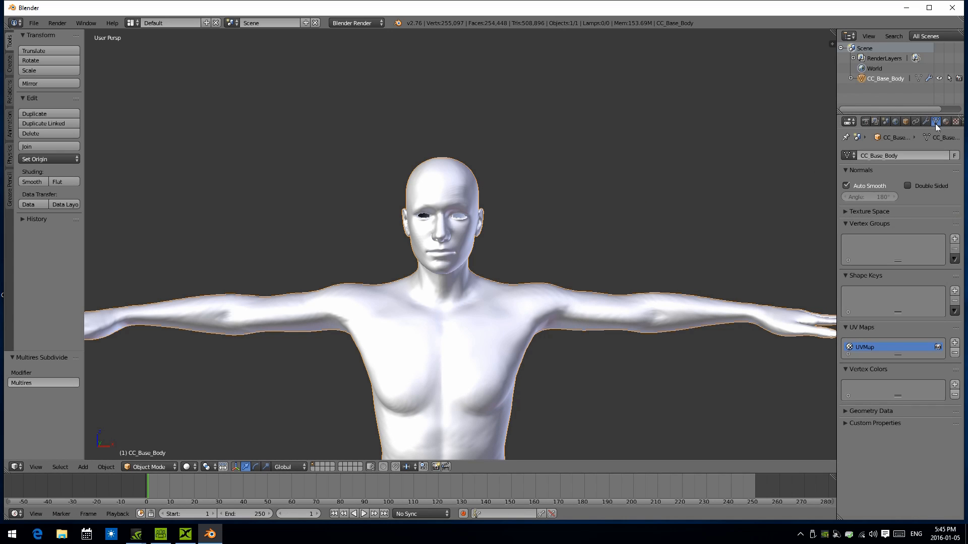
left_click(847, 186)
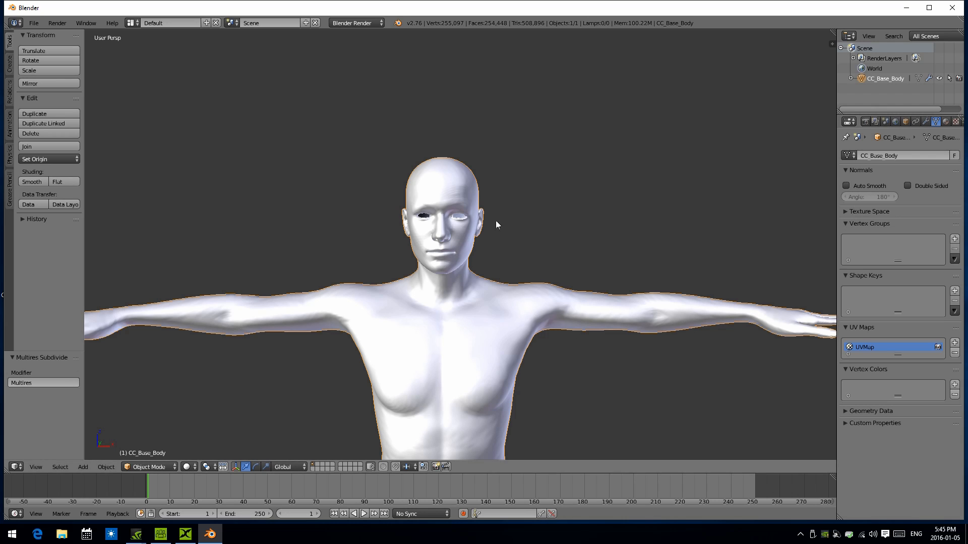
left_click(925, 121)
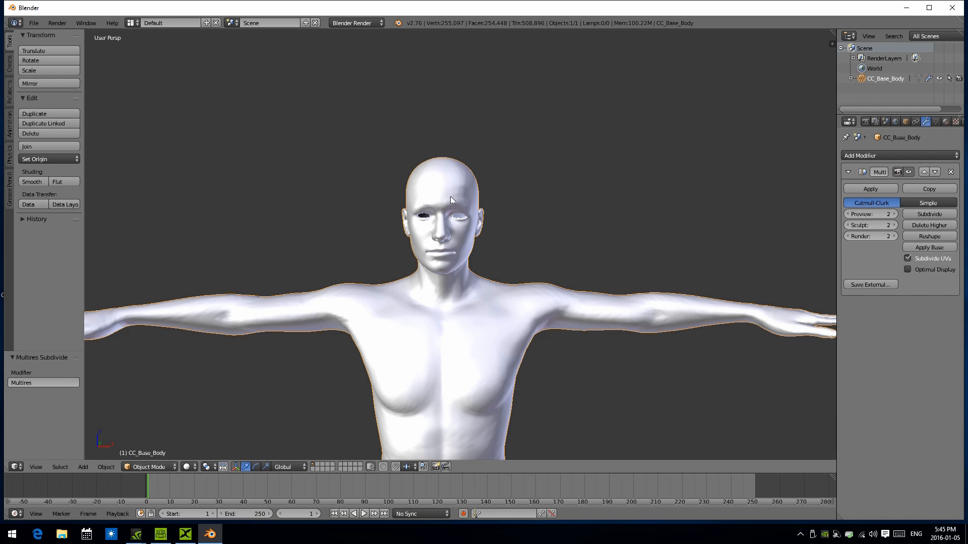
Compare the body mesh at Multiresolution preview levels 0 and 2, ending at level 2.
middle_click_drag(436, 197, 514, 201)
left_click_drag(872, 217, 857, 217)
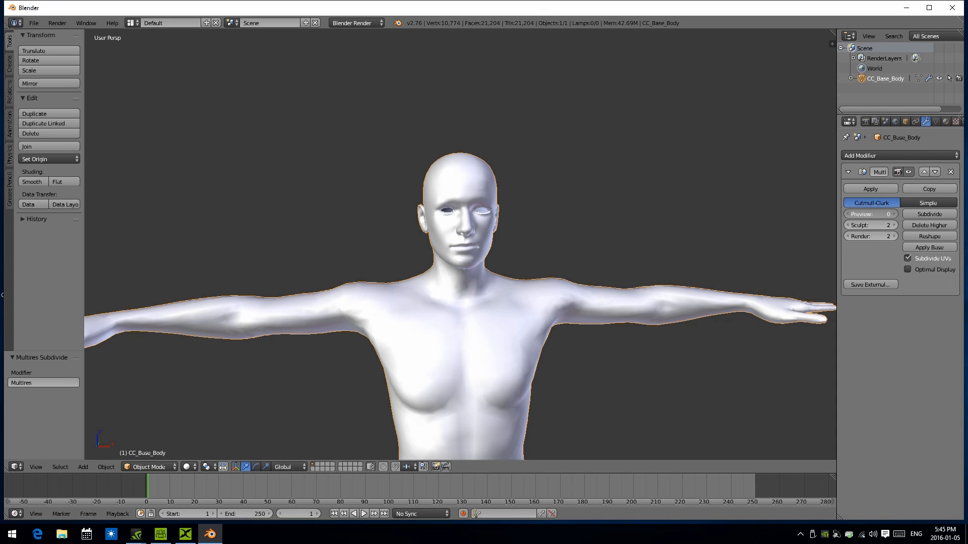
left_click_drag(857, 216, 873, 216)
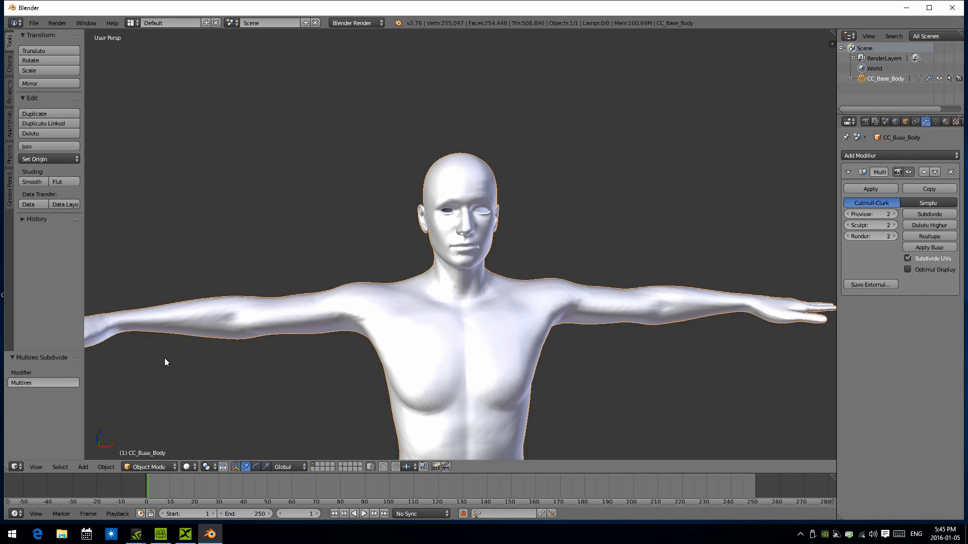
middle_click_drag(308, 268, 357, 258)
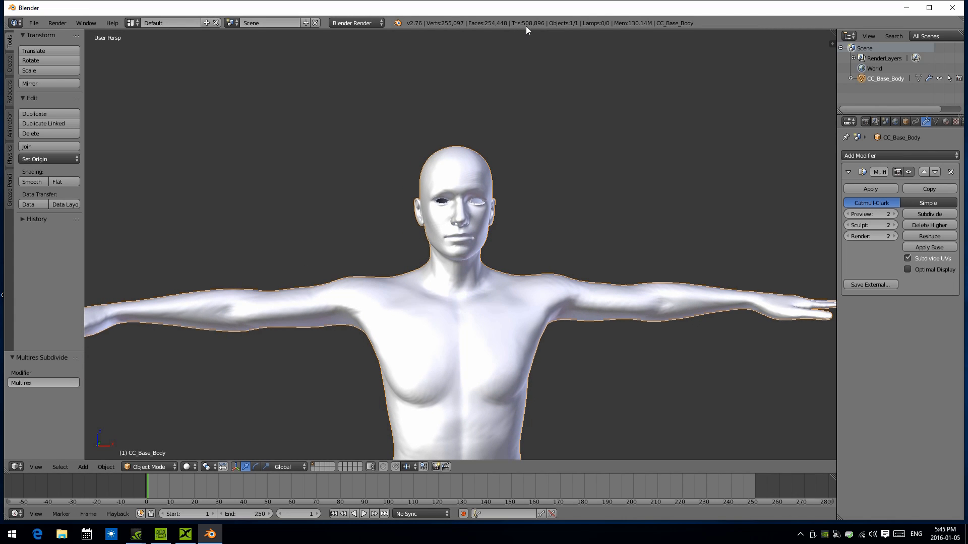
left_click_drag(872, 214, 852, 214)
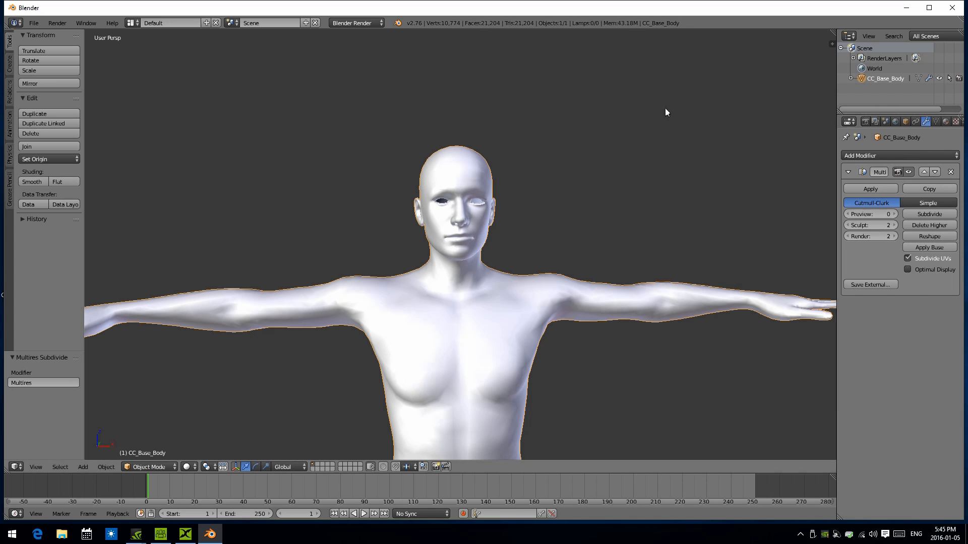
left_click_drag(863, 216, 879, 216)
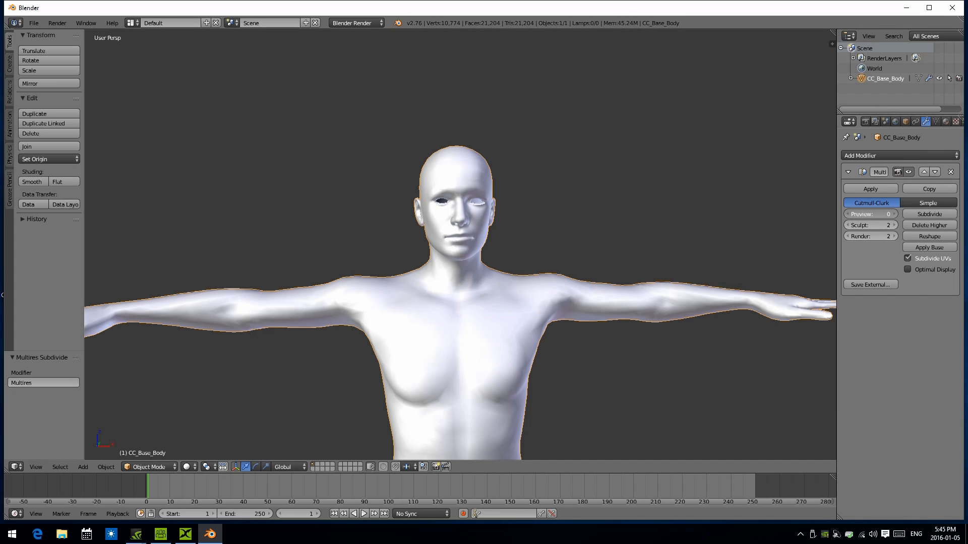
Switch the body mesh from Object Mode to Sculpt Mode.
middle_click_drag(381, 212, 379, 215)
left_click(145, 466)
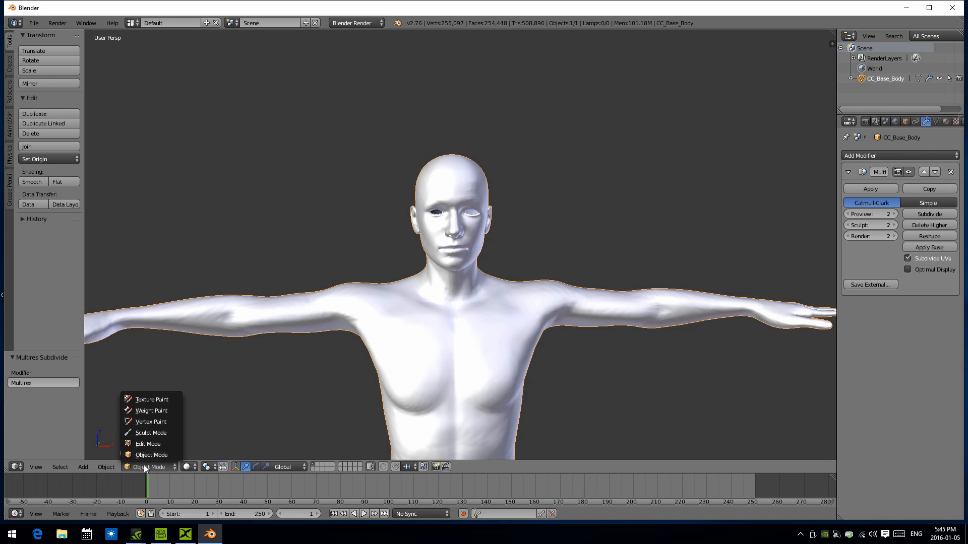
left_click(162, 432)
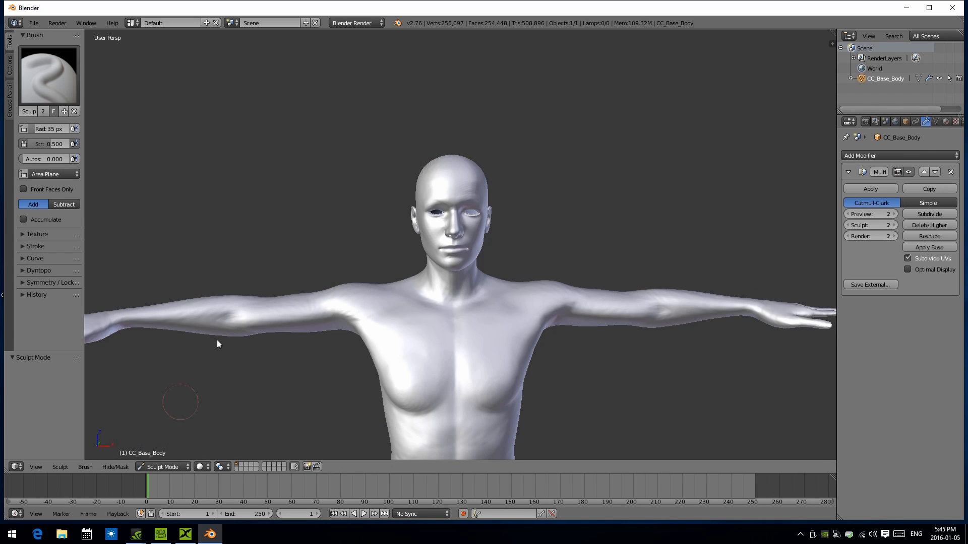
Turn on X-axis mirroring in the sculpt symmetry settings so strokes affect both sides of the body.
middle_click_drag(274, 262, 272, 240)
scroll(212, 146, "down", 3)
middle_click_drag(212, 147, 241, 160)
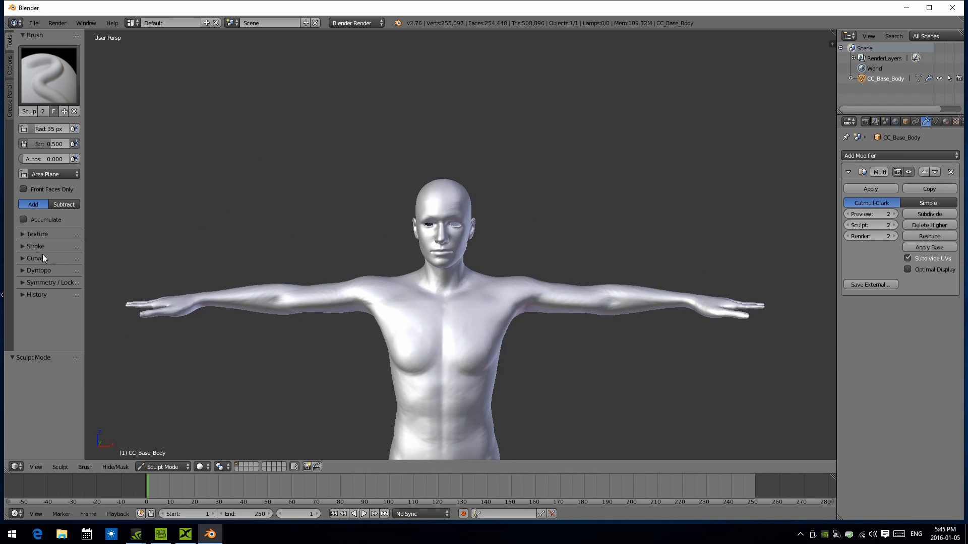
left_click(23, 283)
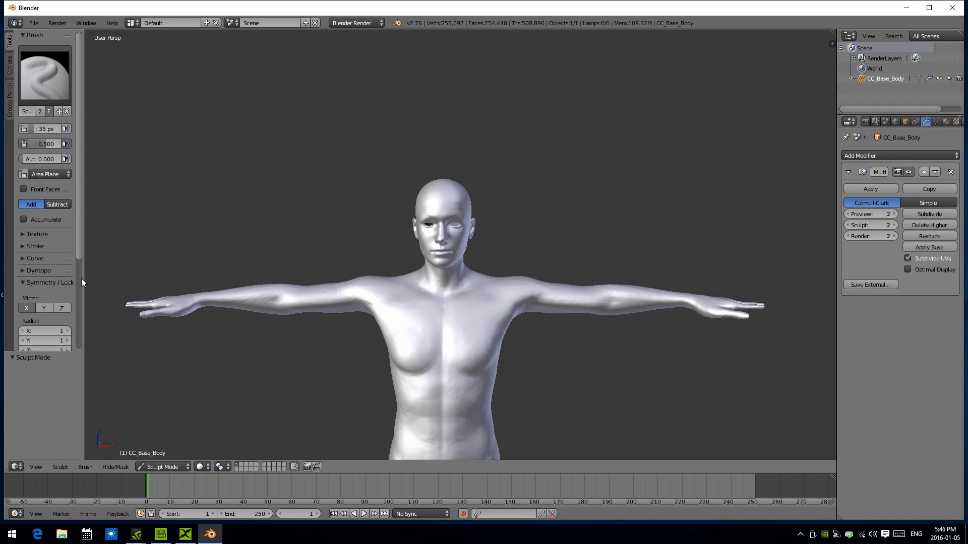
mouse_move(84, 272)
left_mouse_down()
mouse_move(214, 265)
mouse_move(210, 292)
left_mouse_up()
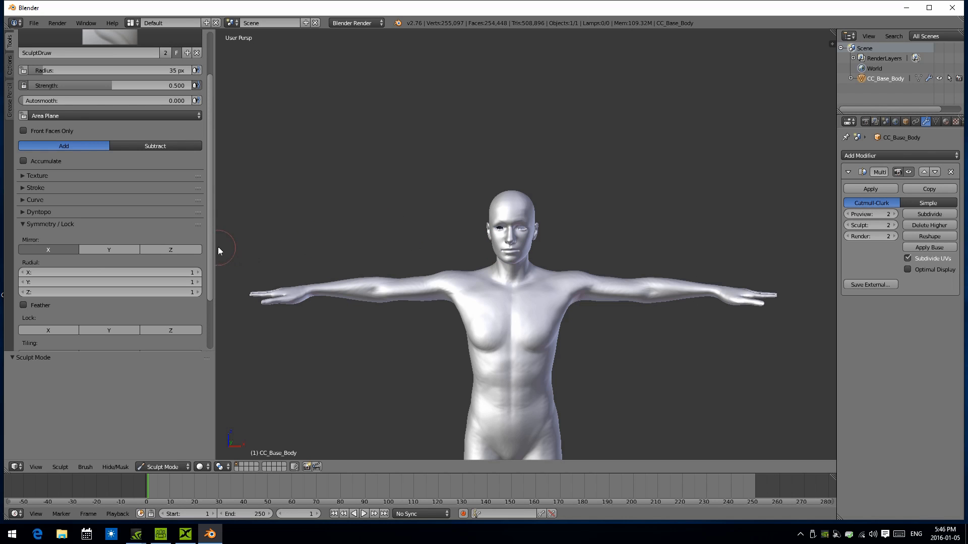
left_click_drag(215, 243, 115, 237)
View the body from directly behind and switch the sculpt brush to Grab.
middle_click_drag(323, 231, 332, 229)
key("KP_1")
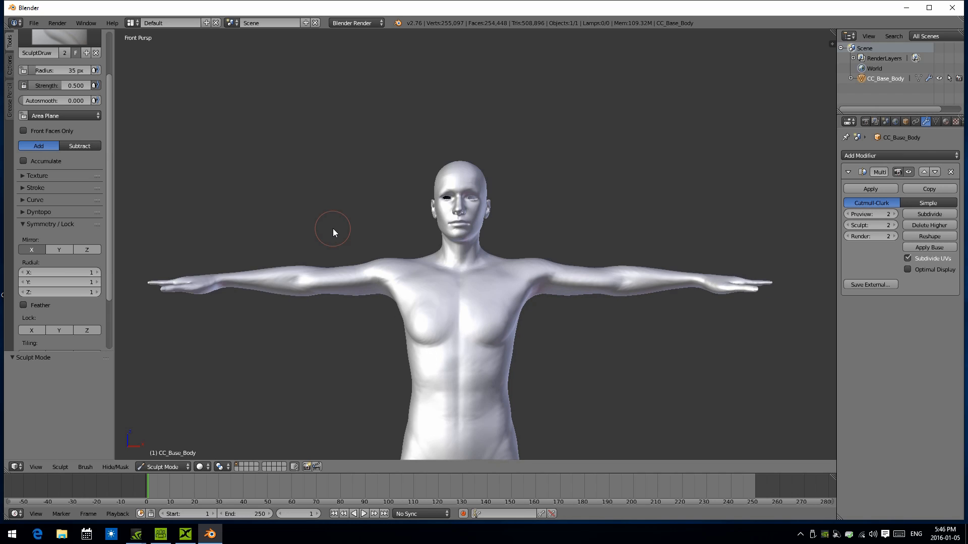
key("ctrl+KP_1")
scroll(334, 227, "up", 2)
middle_click_drag(389, 204, 275, 262, "shift")
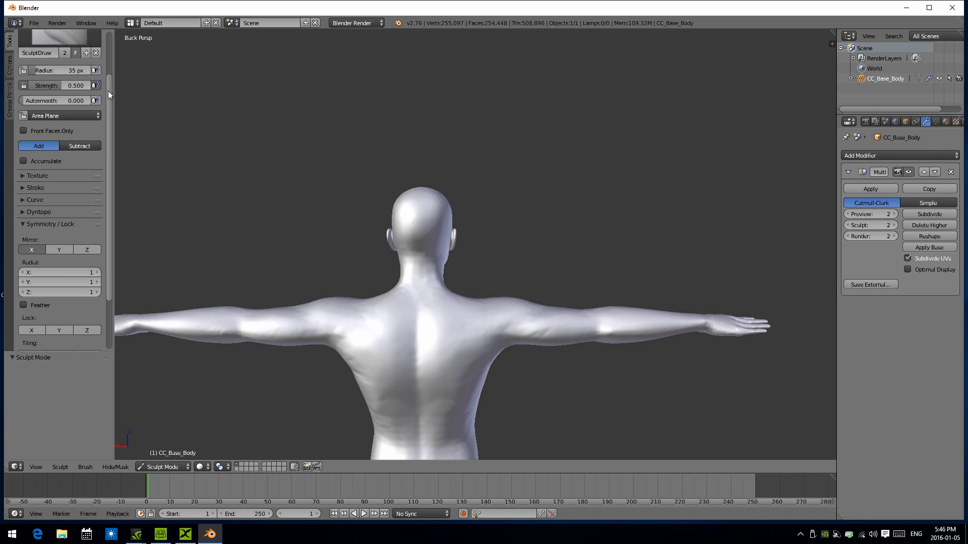
left_click_drag(108, 94, 111, 53)
left_click(56, 74)
left_click(284, 125)
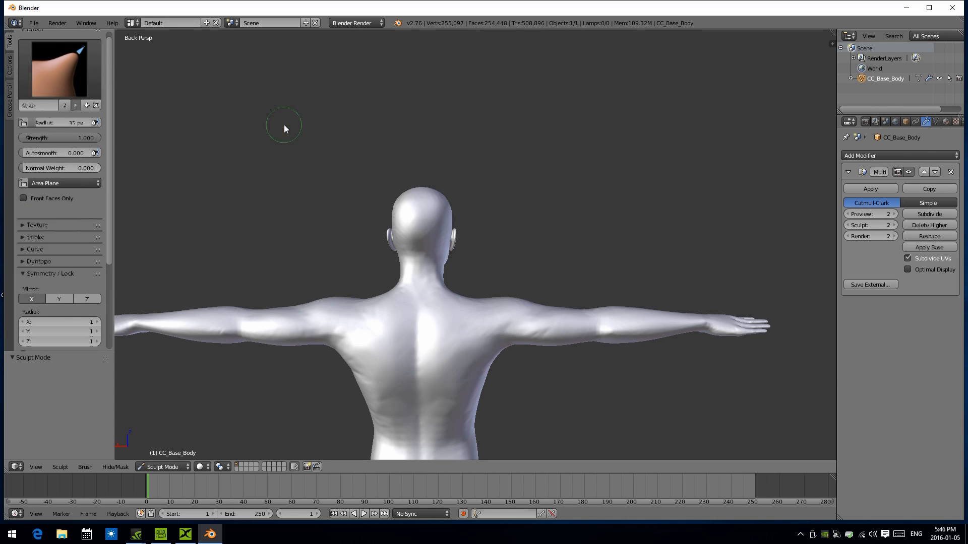
Pull the ears outward and reshape their outer edges from behind the head with the Grab brush.
scroll(307, 168, "up", 2)
middle_click_drag(304, 167, 306, 161)
scroll(307, 161, "up", 1)
scroll(307, 162, "up", 4)
mouse_move(415, 211)
left_mouse_down()
mouse_move(414, 199)
mouse_move(422, 202)
mouse_move(416, 253)
mouse_move(424, 203)
mouse_move(428, 223)
left_mouse_up()
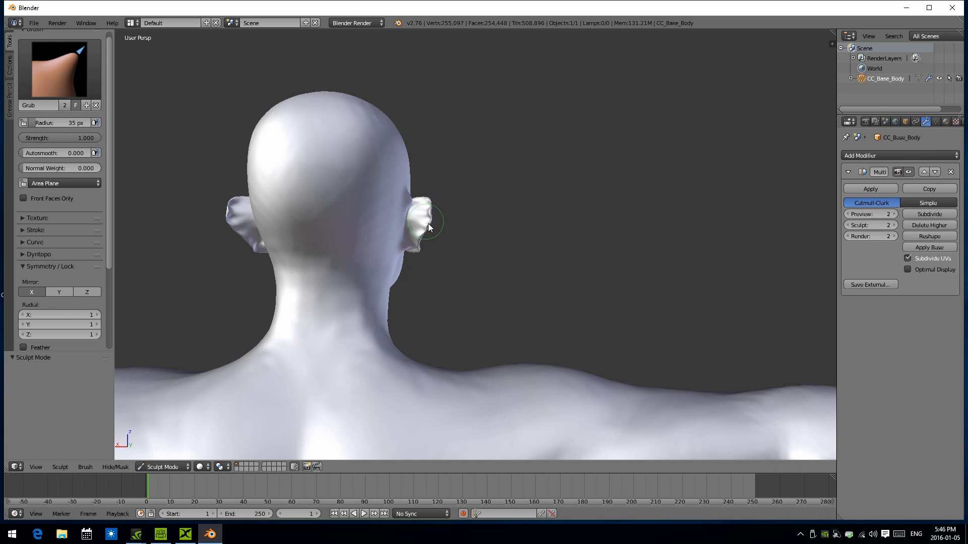
left_click_drag(421, 240, 417, 250)
Adjust how far the ears stick out with the Grab brush, working from the top view.
mouse_move(455, 247)
middle_mouse_down()
mouse_move(355, 241)
mouse_move(422, 243)
middle_mouse_up()
key("KP_1")
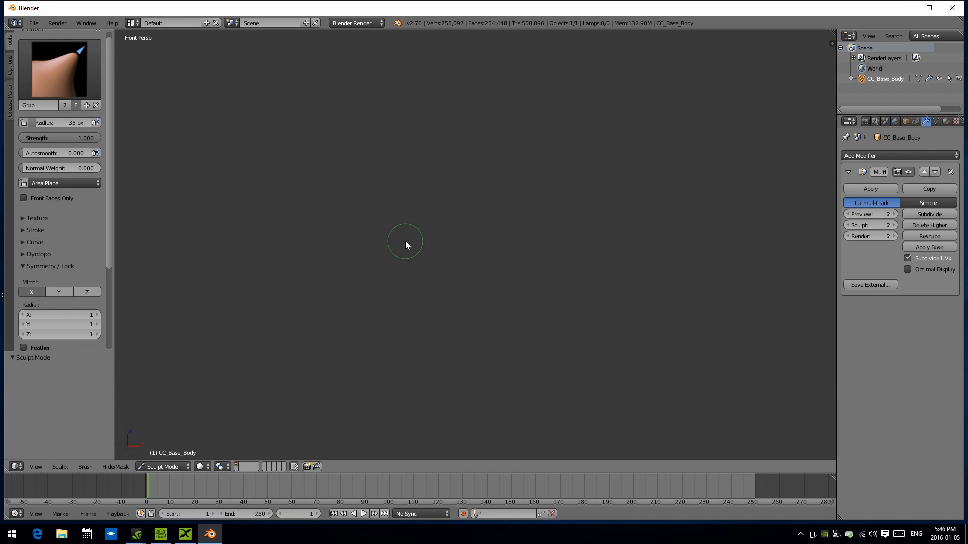
scroll(531, 277, "down", 8)
middle_click_drag(531, 278, 404, 263, "shift")
scroll(403, 287, "up", 2)
key("KP_7")
scroll(403, 295, "down", 4)
scroll(406, 267, "up", 2)
left_click_drag(409, 364, 398, 369)
middle_click_drag(398, 372, 455, 248)
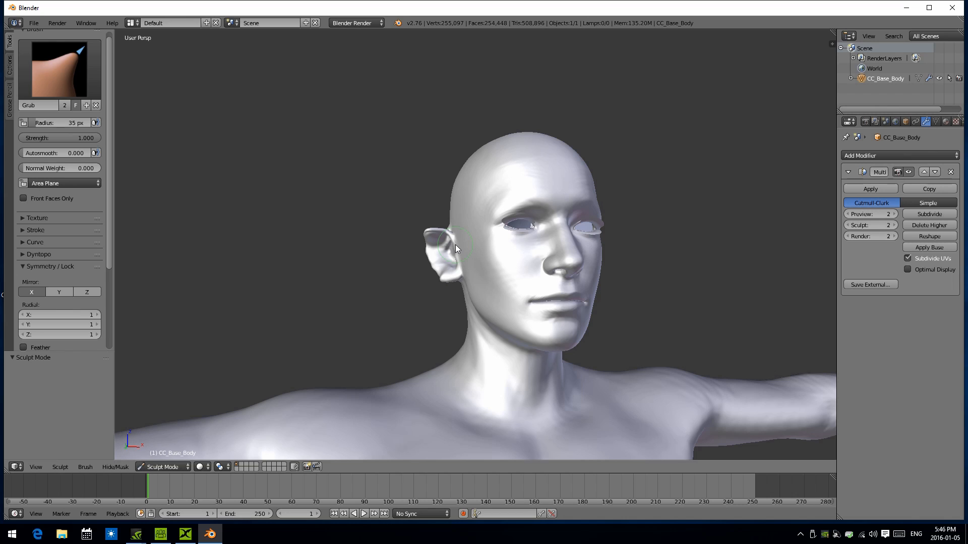
Thicken the ear's rim and lobe and the area behind it with the Inflate/Deflate brush.
left_click(59, 68)
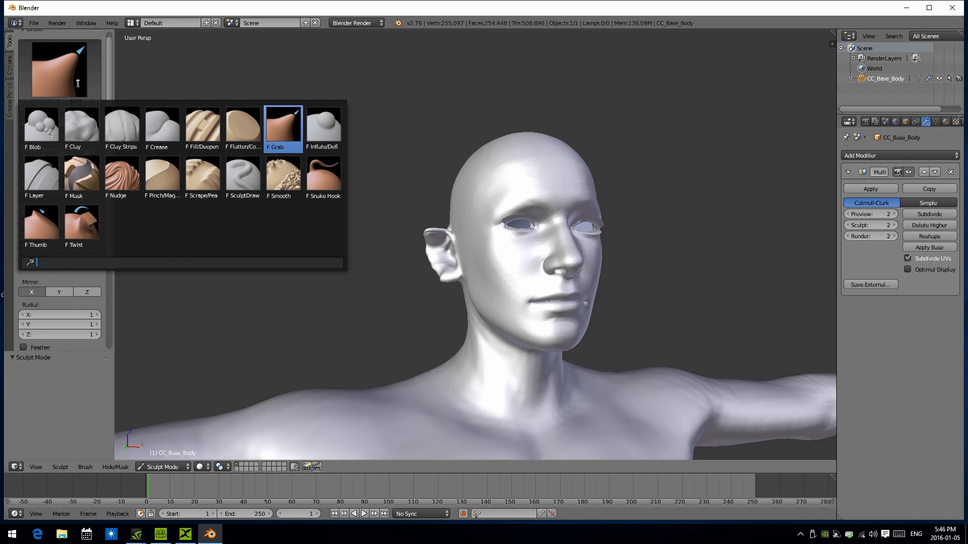
left_click(324, 129)
scroll(378, 214, "up", 3)
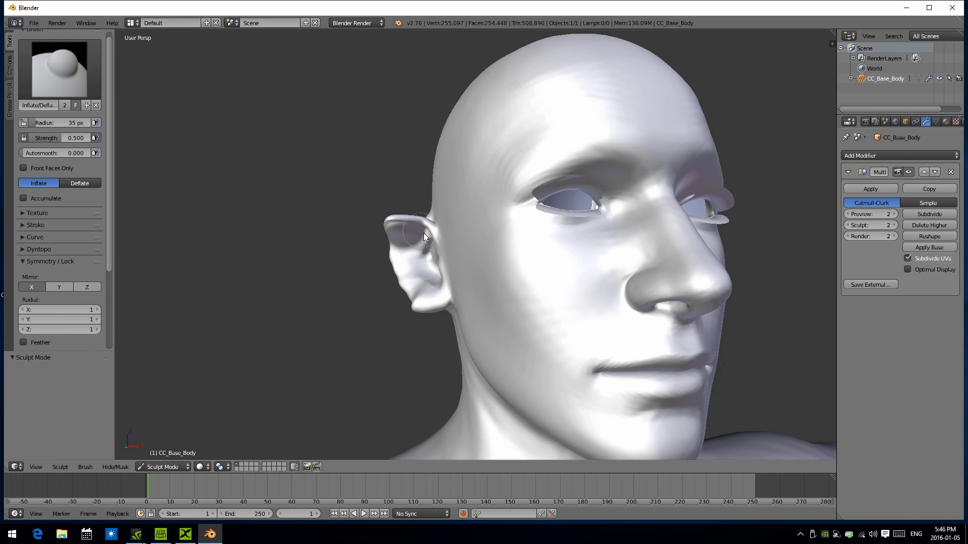
left_click_drag(444, 279, 415, 299)
middle_click_drag(392, 301, 496, 252)
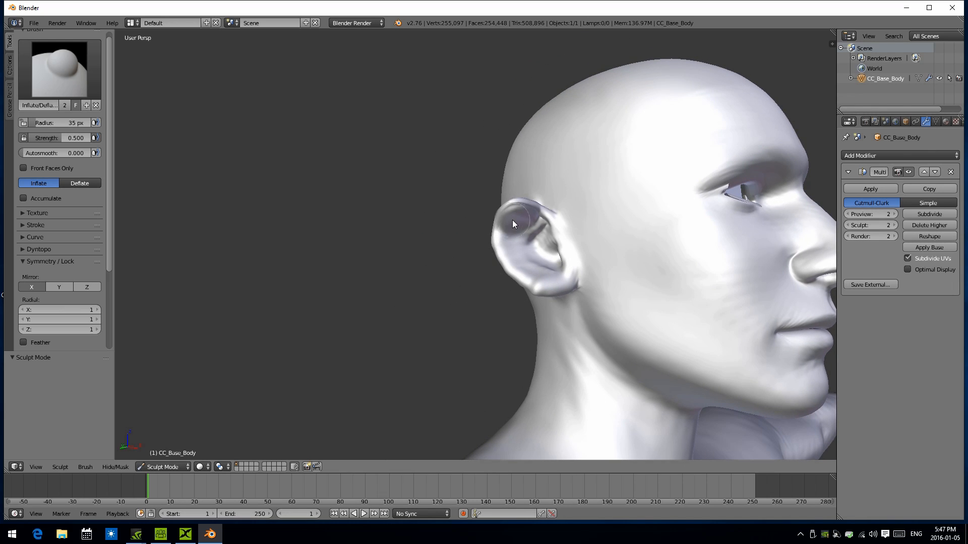
mouse_move(552, 292)
left_mouse_down()
mouse_move(554, 216)
mouse_move(514, 251)
left_mouse_up()
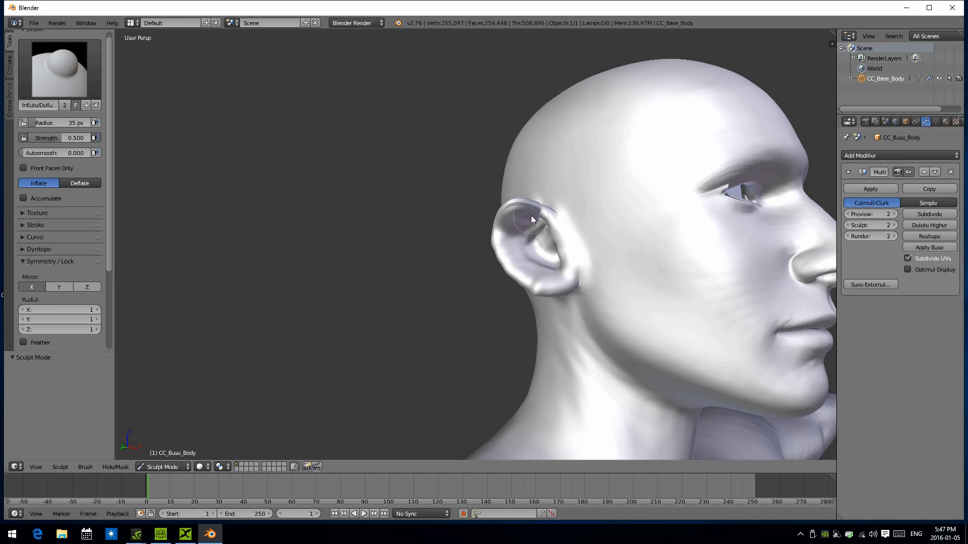
middle_click_drag(509, 234, 522, 201)
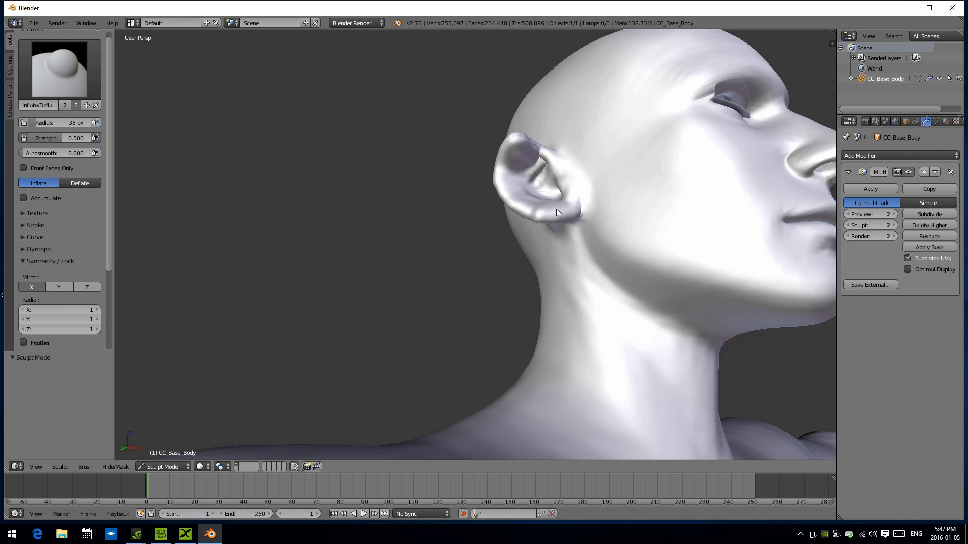
middle_click_drag(556, 208, 626, 262)
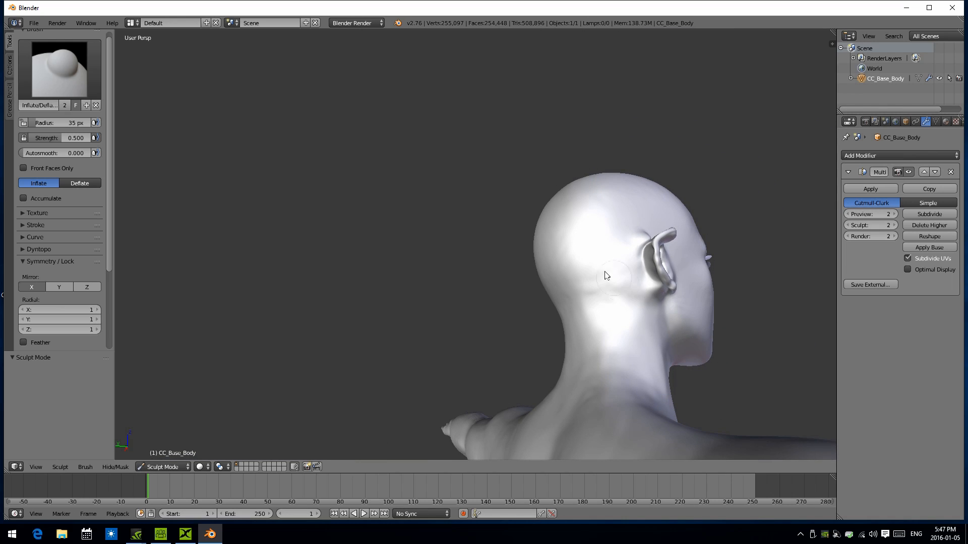
Switch to the Smooth brush, set its strength to 0.25 and enable Front Faces Only.
left_click(61, 68)
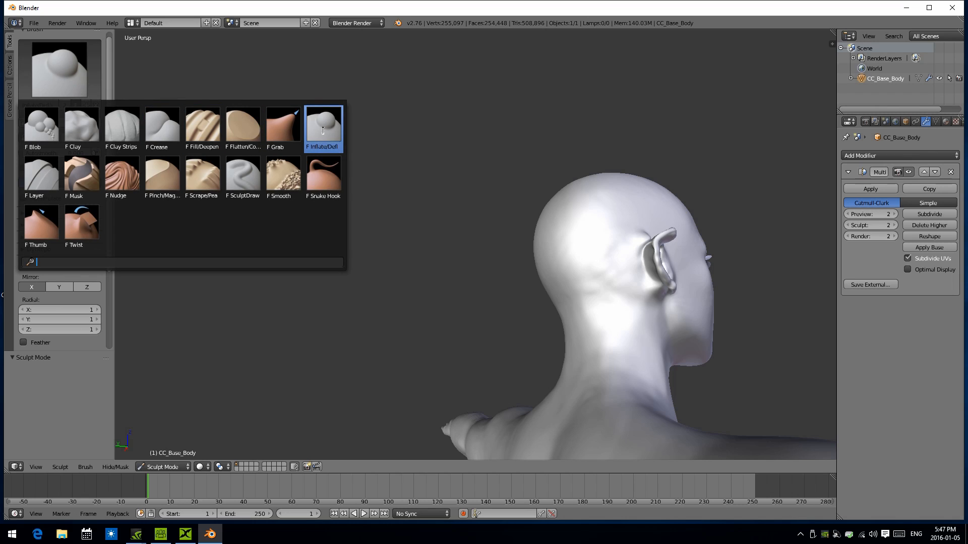
left_click(283, 174)
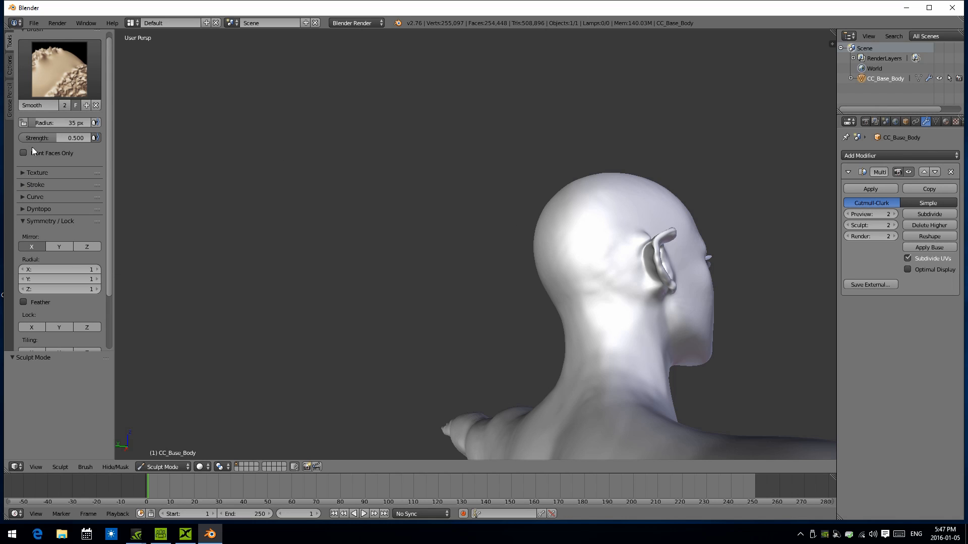
left_click(59, 139)
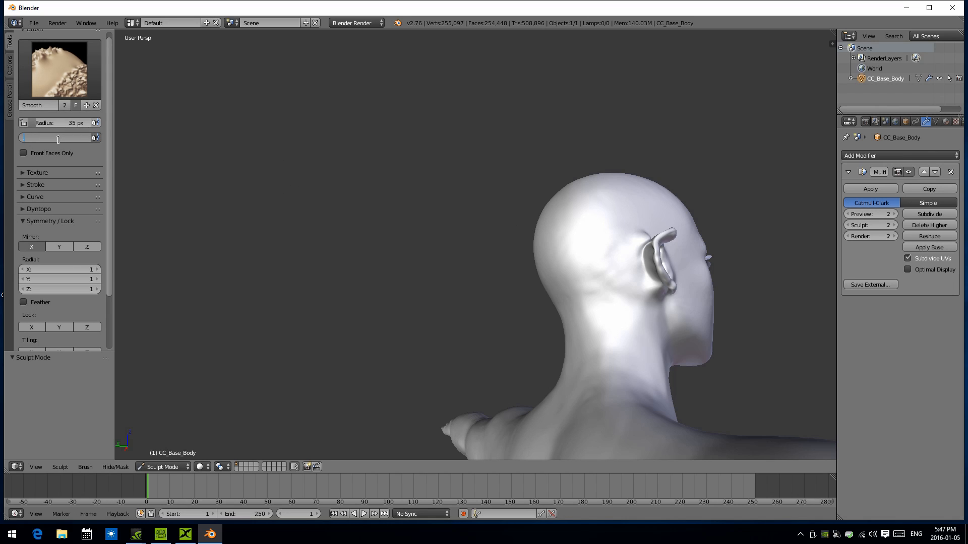
type(".25")
key("Return")
left_click(23, 153)
scroll(591, 260, "up", 3)
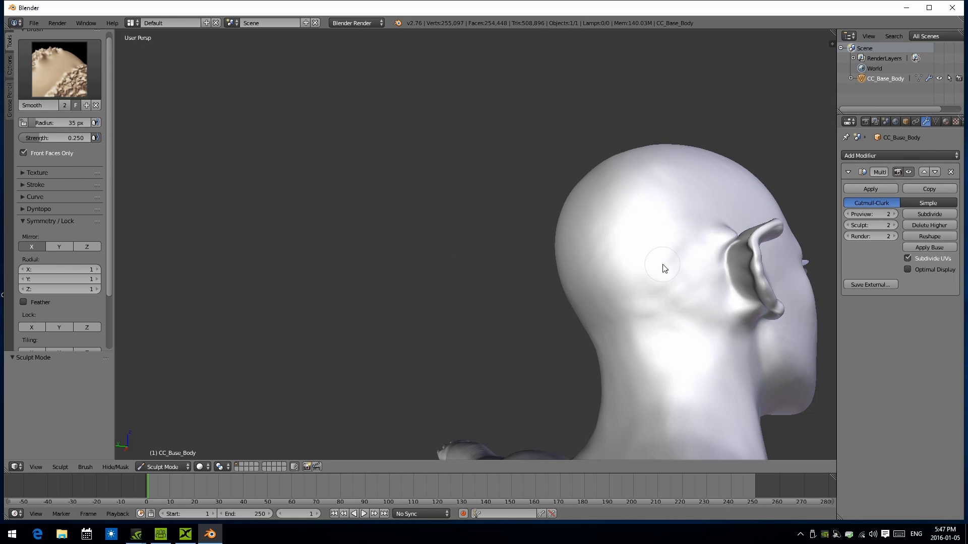
Enlarge the Smooth brush radius to 65 px and smooth the bumpy area of the head behind the ear.
middle_click_drag(663, 265, 561, 263, "shift")
scroll(591, 251, "up", 2)
left_click_drag(679, 260, 682, 275)
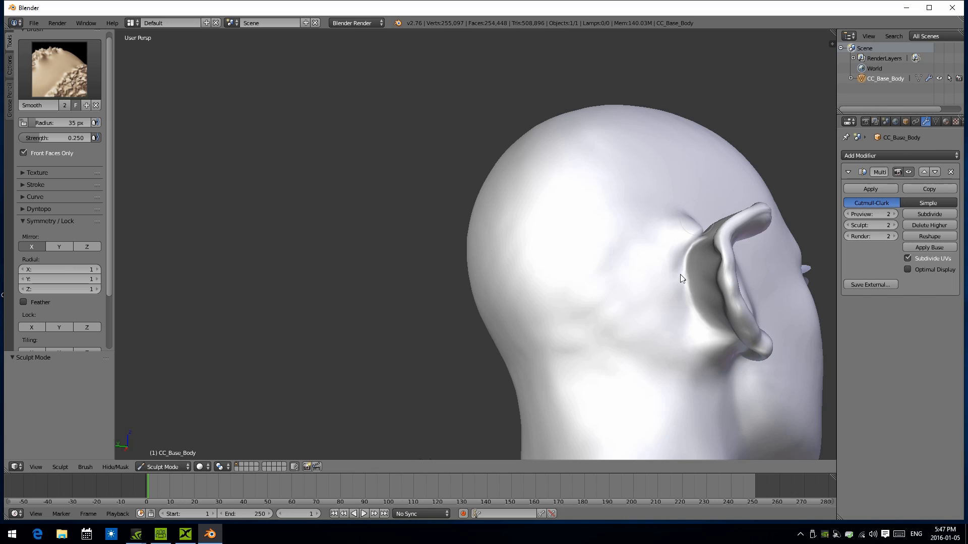
key("f")
left_click(657, 260)
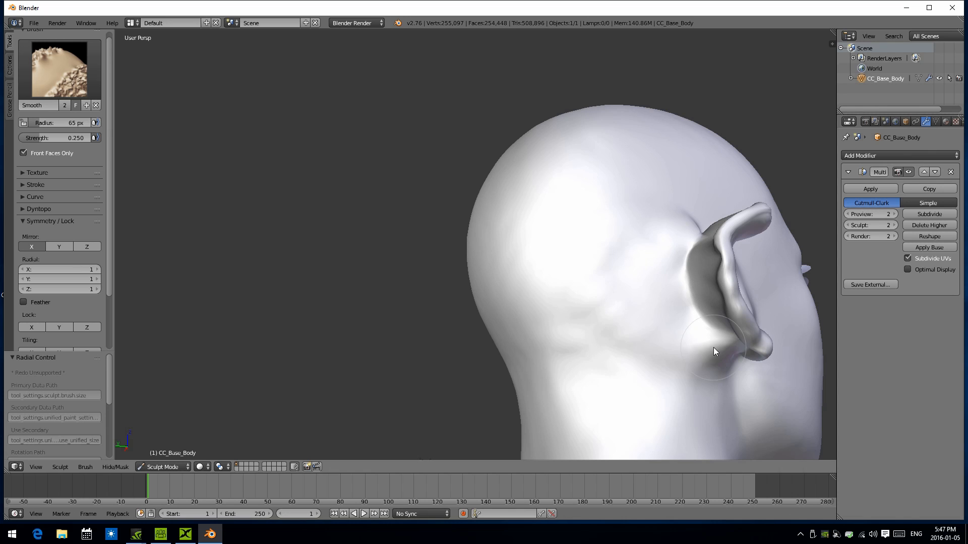
mouse_move(642, 339)
left_mouse_down()
mouse_move(633, 295)
mouse_move(610, 319)
mouse_move(583, 314)
left_mouse_up()
Smooth the ear's rim and inner surface with the Smooth brush, working around the ear from several angles.
mouse_move(583, 317)
middle_mouse_down()
mouse_move(482, 314)
mouse_move(497, 223)
middle_mouse_up()
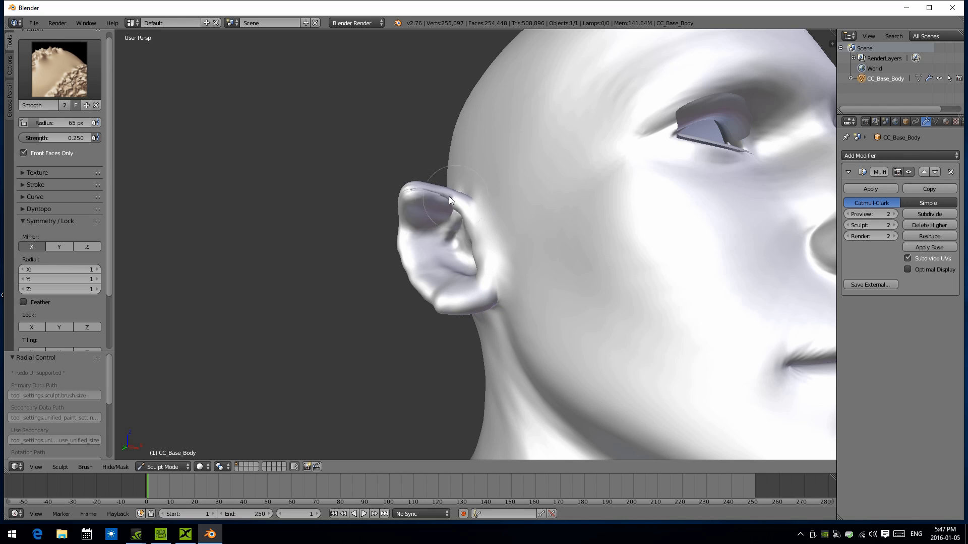
middle_click_drag(415, 195, 426, 192)
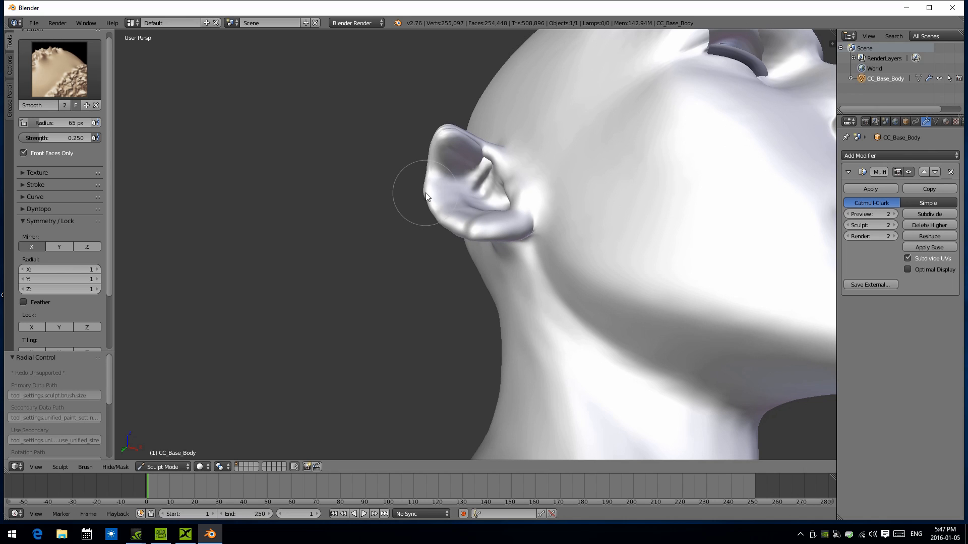
middle_click_drag(456, 135, 412, 214)
scroll(412, 210, "up", 2)
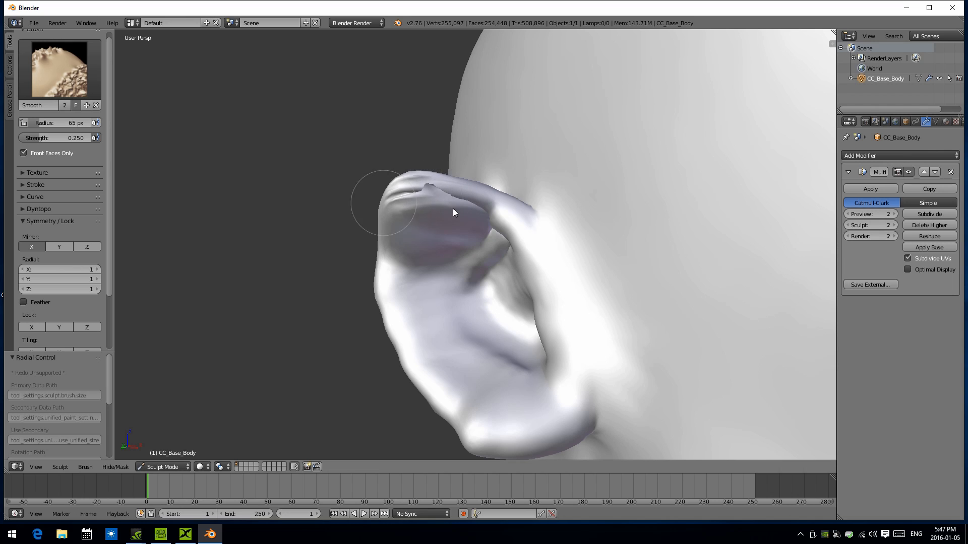
middle_click_drag(419, 207, 418, 189)
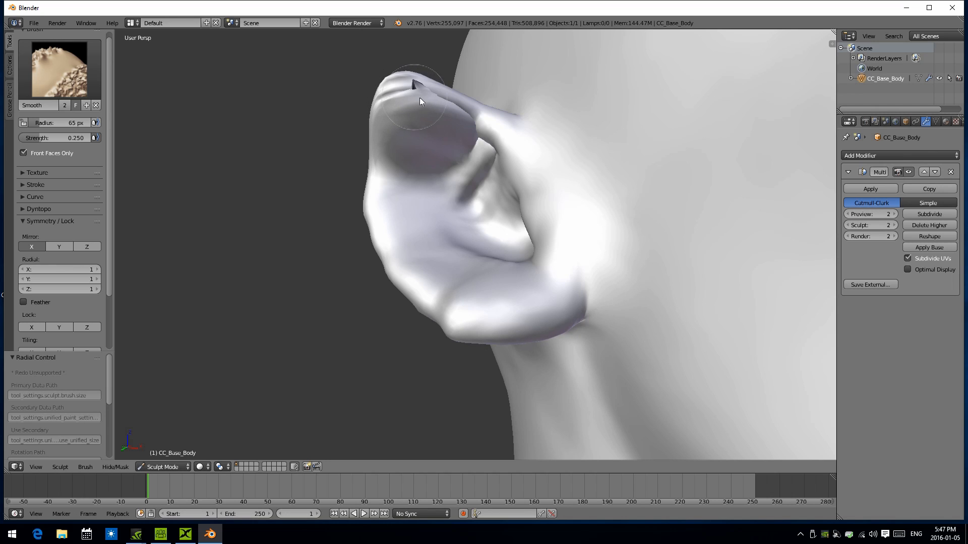
middle_click_drag(427, 104, 451, 132)
Undo the last four smoothing strokes on the ear.
key("ctrl+z")
key("ctrl+z")
key("ctrl+z")
key("ctrl+z")
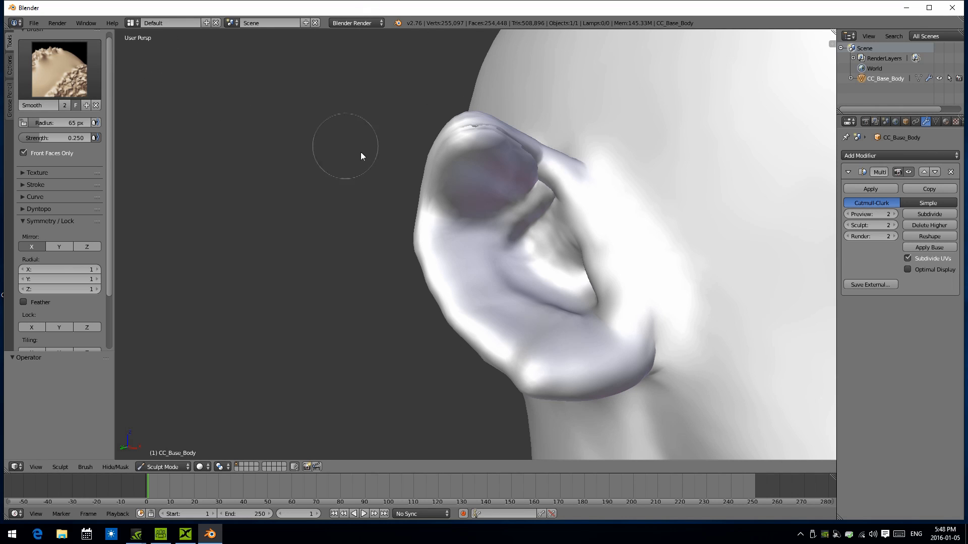
middle_click_drag(362, 153, 346, 150)
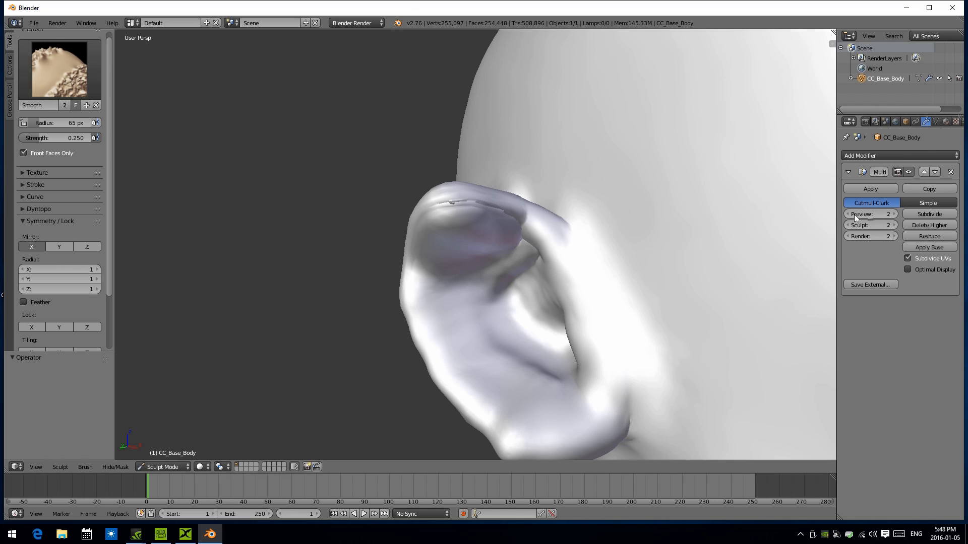
Remove the Multiresolution modifier from the body mesh to discard the ear sculpting.
left_click(951, 172)
scroll(431, 165, "down", 8)
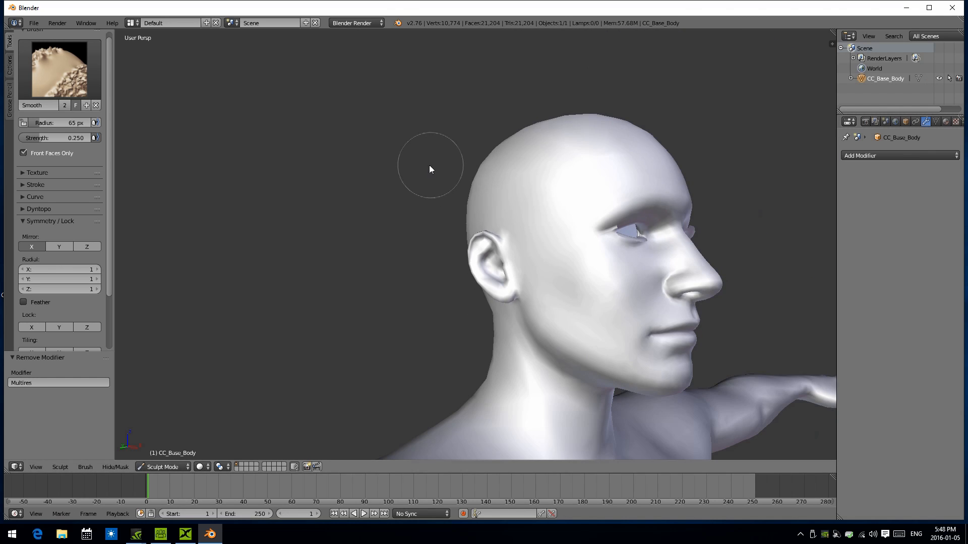
middle_click_drag(431, 164, 401, 171)
Add a new Multiresolution modifier to the body, subdivide it once and set its preview level to 1.
left_click(851, 156)
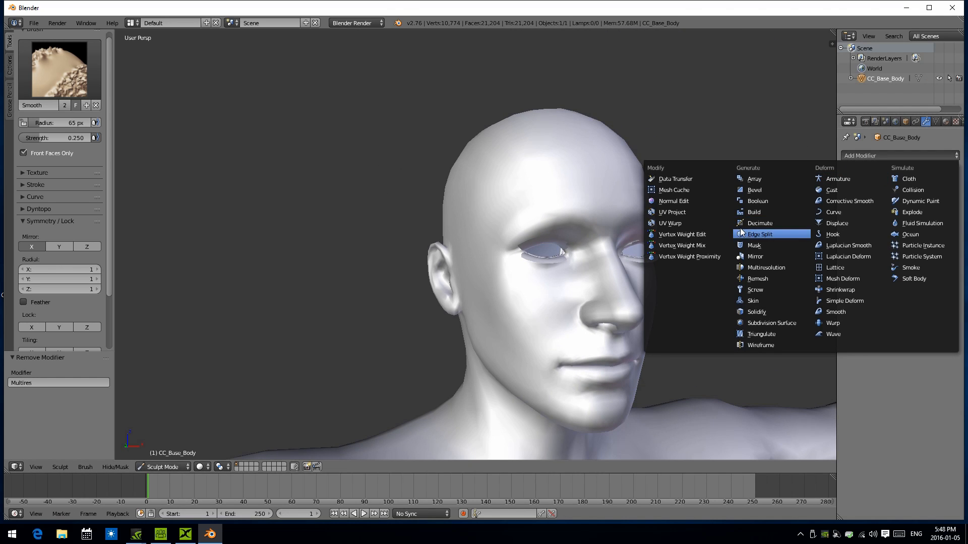
left_click(783, 268)
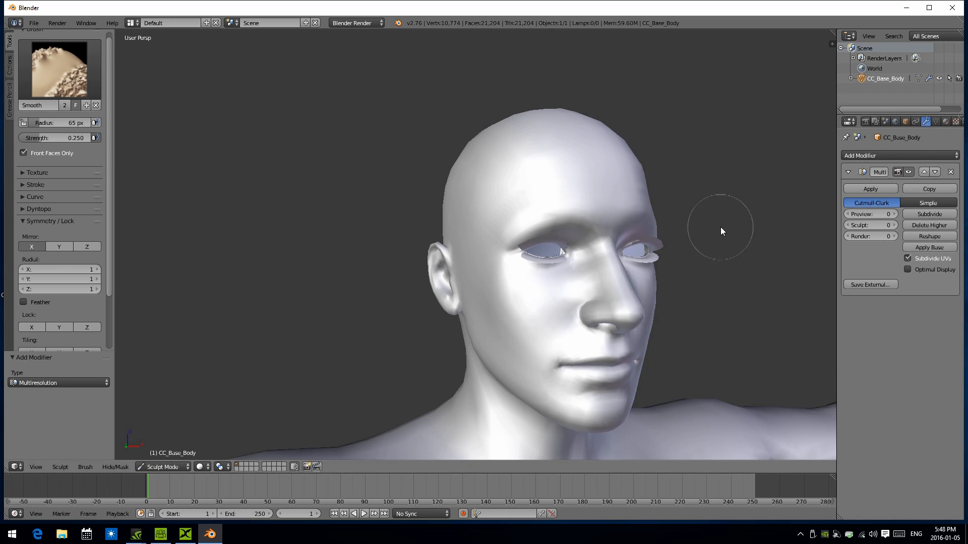
left_click(921, 217)
middle_click_drag(391, 201, 398, 185)
scroll(398, 186, "up", 2)
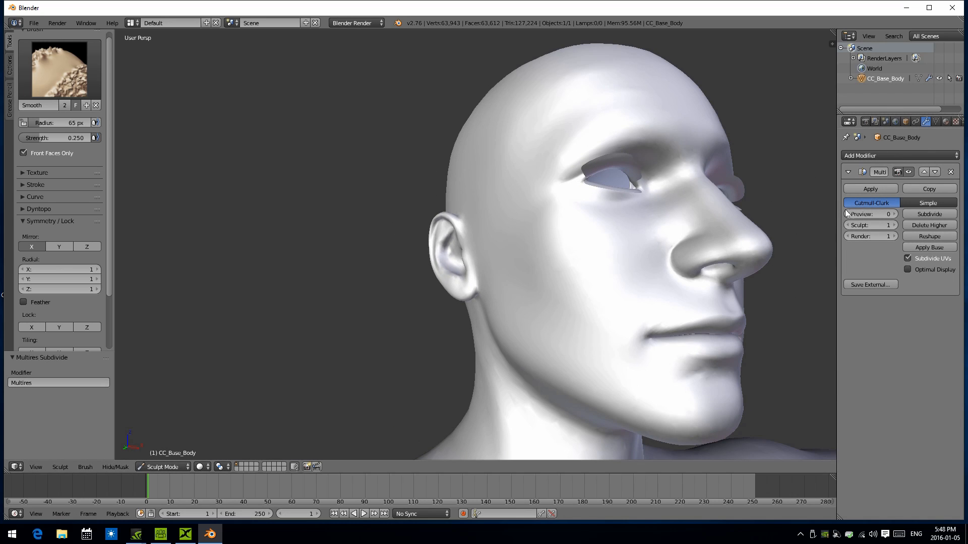
left_click_drag(855, 213, 872, 214)
Switch to the Grab brush and reshape the ear's outer edge from behind the head.
mouse_move(273, 174)
middle_mouse_down()
mouse_move(475, 190)
mouse_move(536, 182)
mouse_move(402, 154)
middle_mouse_up()
scroll(402, 154, "up", 2)
left_click(65, 79)
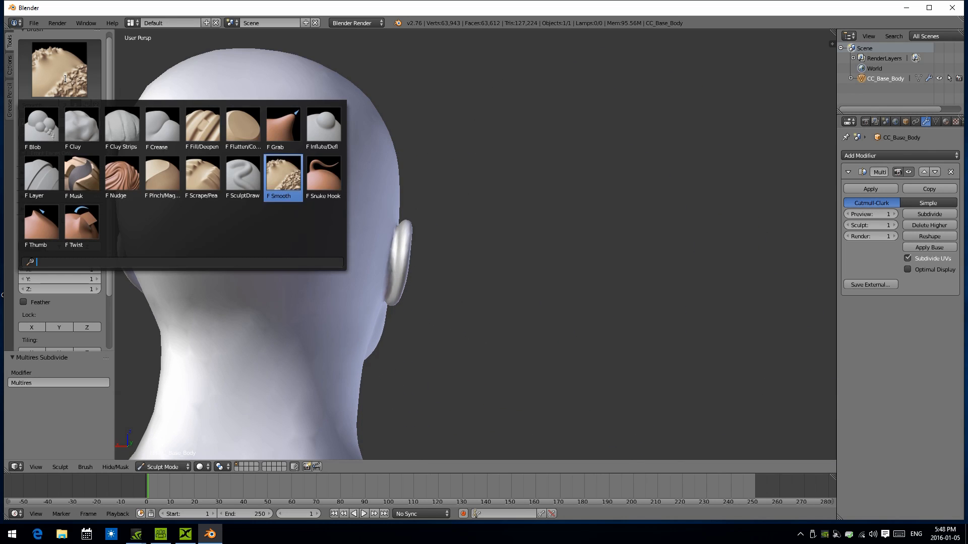
left_click(289, 147)
scroll(353, 197, "up", 1)
left_click_drag(403, 231, 388, 306)
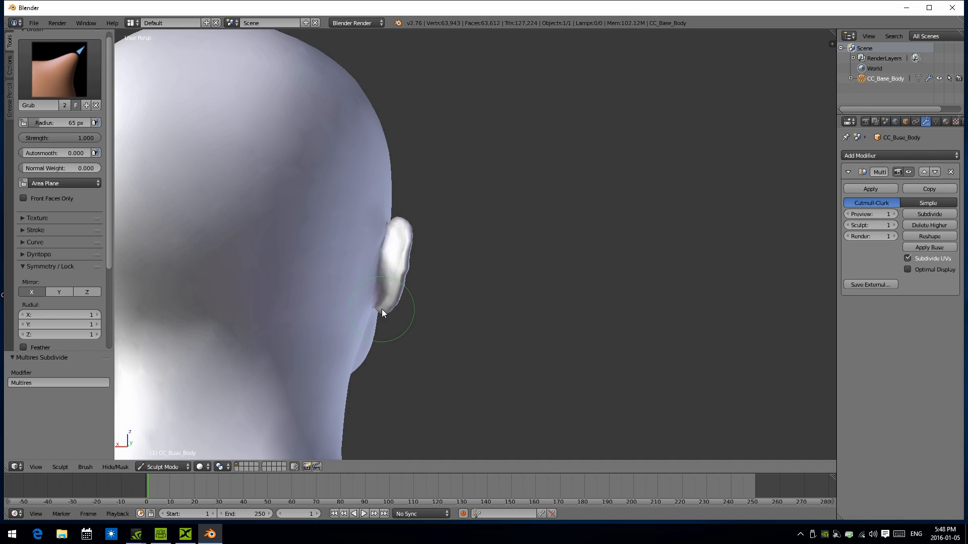
Pull the ear's upper part outward and away from the head with the Grab brush, working from above and in front.
middle_click_drag(427, 271, 313, 270)
scroll(311, 270, "down", 2)
scroll(329, 270, "up", 2)
middle_click_drag(398, 271, 316, 319)
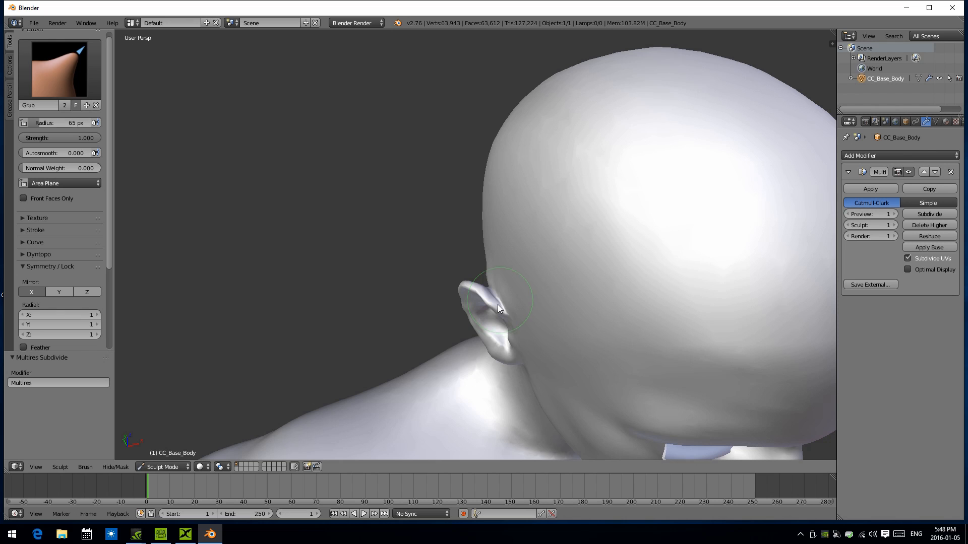
mouse_move(509, 331)
middle_mouse_down()
mouse_move(513, 294)
mouse_move(535, 277)
mouse_move(576, 280)
mouse_move(571, 292)
mouse_move(590, 269)
mouse_move(476, 340)
mouse_move(454, 328)
mouse_move(629, 301)
mouse_move(565, 299)
middle_mouse_up()
mouse_move(511, 285)
left_mouse_down()
mouse_move(506, 275)
mouse_move(503, 306)
left_mouse_up()
mouse_move(502, 305)
middle_mouse_down()
mouse_move(440, 287)
mouse_move(333, 303)
mouse_move(452, 285)
middle_mouse_up()
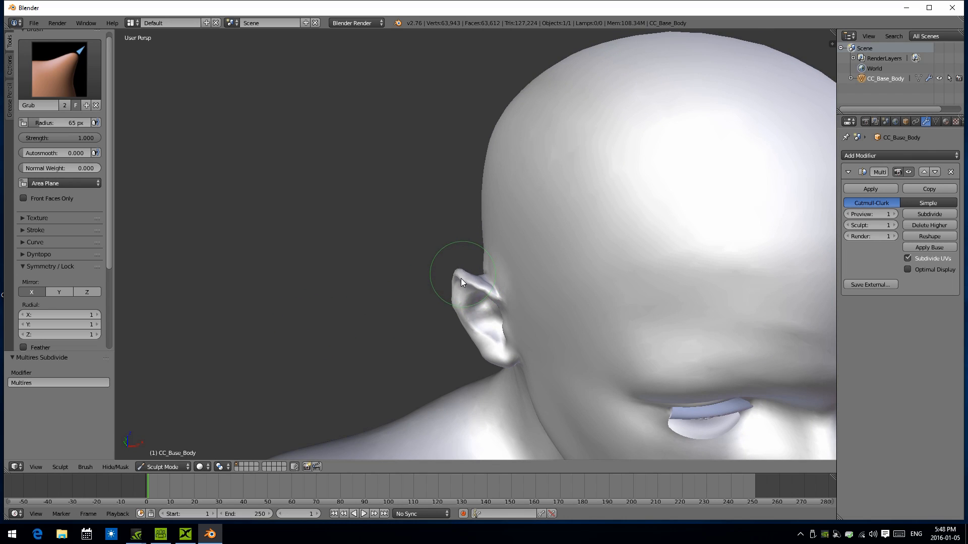
Switch to the Inflate/Deflate brush and thicken the ear's outer rim from its upper edge down to the lobe and up the front.
left_click(56, 70)
left_click(311, 132)
middle_click_drag(358, 161, 395, 117)
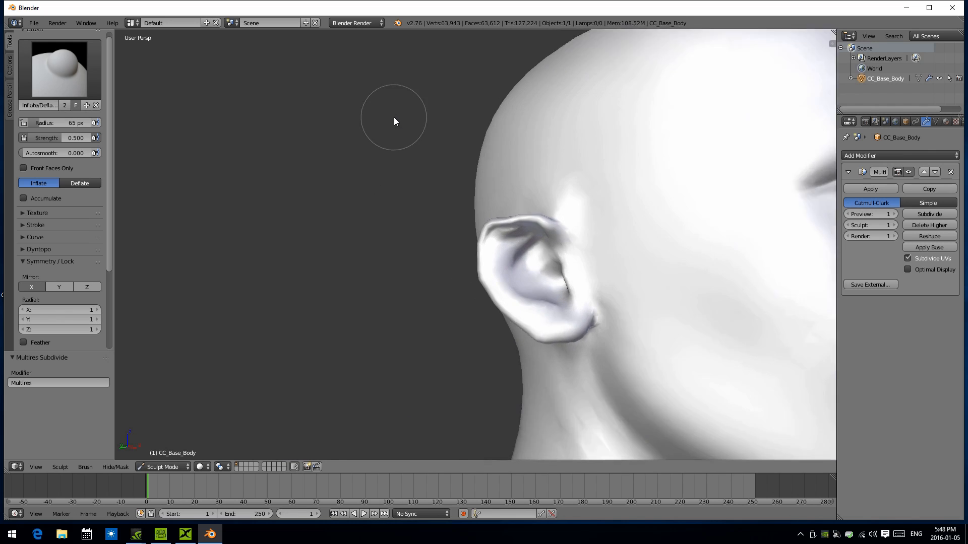
scroll(395, 117, "up", 1)
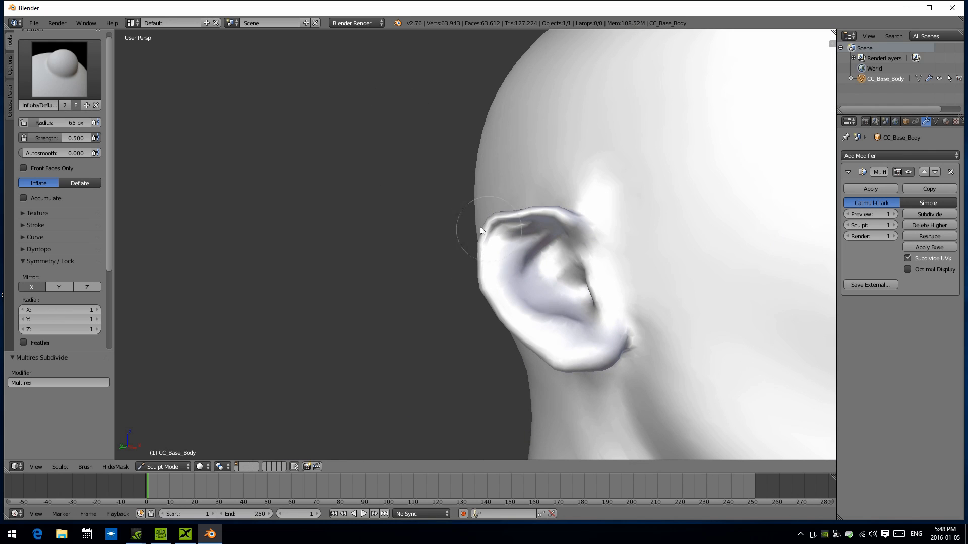
middle_click_drag(473, 231, 511, 234)
mouse_move(503, 226)
left_mouse_down()
mouse_move(501, 306)
mouse_move(583, 374)
left_mouse_up()
mouse_move(640, 344)
left_mouse_down()
mouse_move(633, 265)
mouse_move(640, 353)
mouse_move(631, 254)
left_mouse_up()
Inflate the upper rim of the ear along its top fold, working from the side of the head.
mouse_move(579, 260)
middle_mouse_down()
mouse_move(646, 252)
mouse_move(652, 232)
middle_mouse_up()
scroll(653, 232, "up", 2)
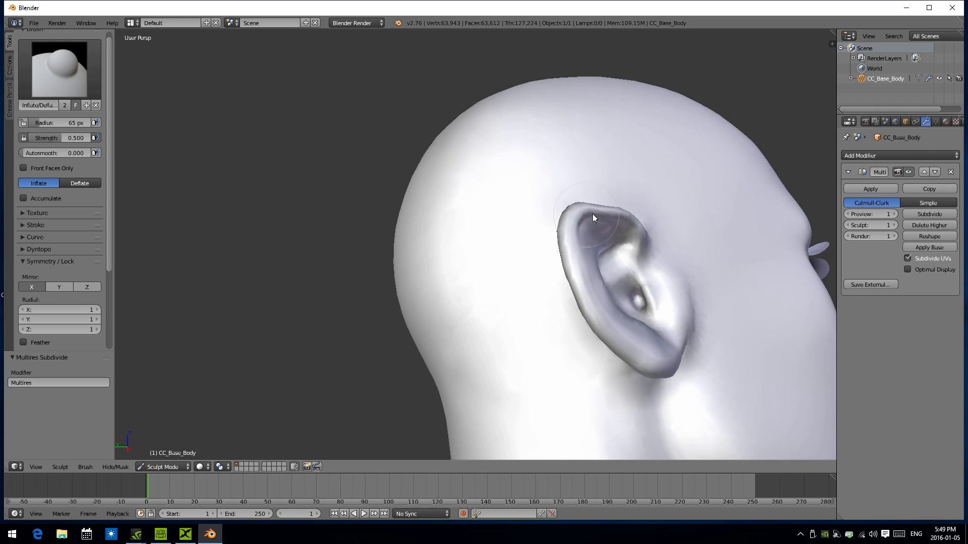
left_click_drag(635, 229, 578, 220)
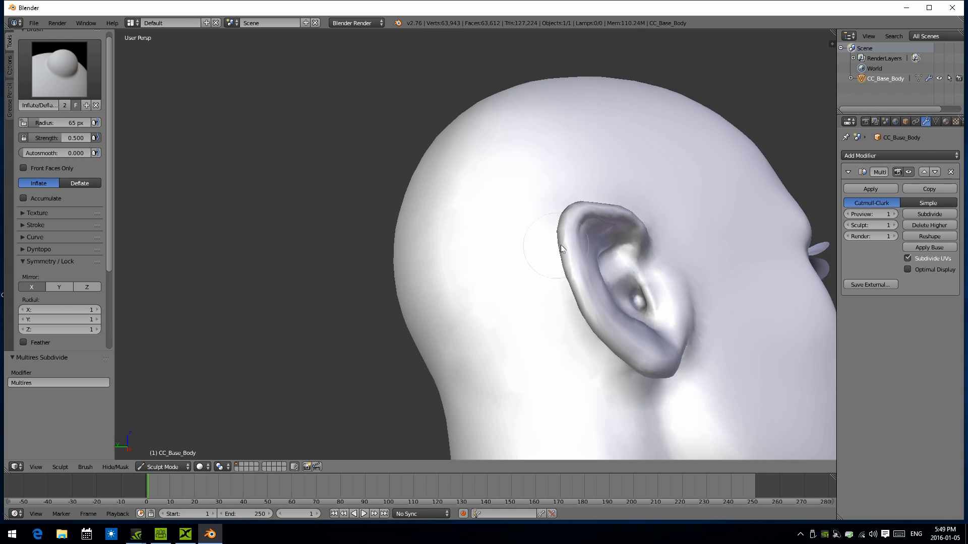
middle_click_drag(620, 216, 632, 232)
middle_click_drag(563, 328, 618, 287)
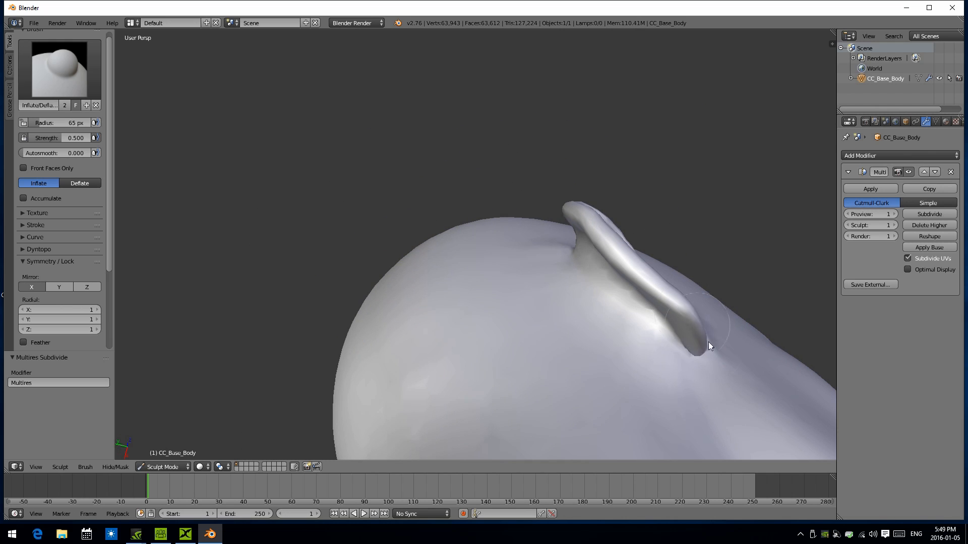
Switch to the Grab brush with a 106 px radius and pull the ear slightly outward from the head.
middle_click_drag(696, 344, 375, 298)
scroll(388, 344, "down", 4)
left_click(59, 69)
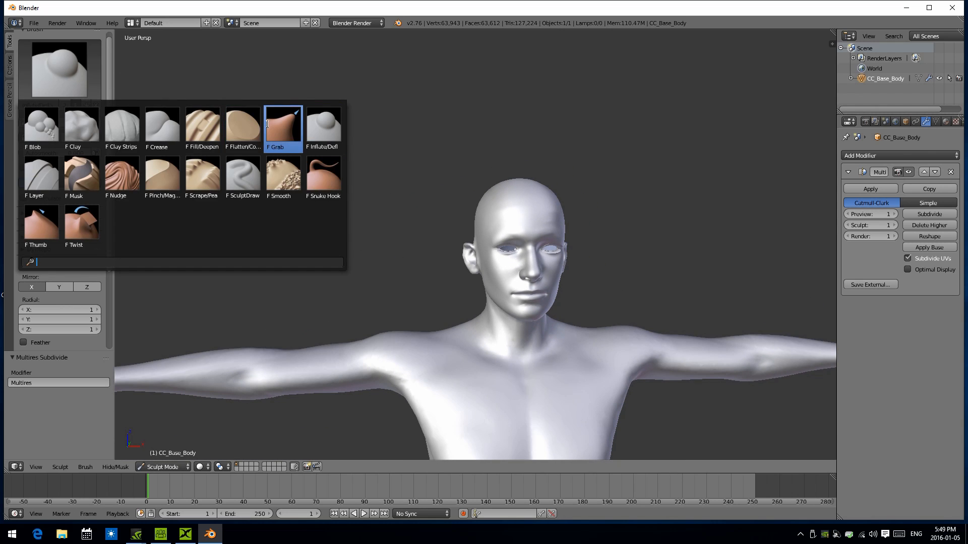
left_click(283, 128)
scroll(364, 229, "up", 2)
key("f")
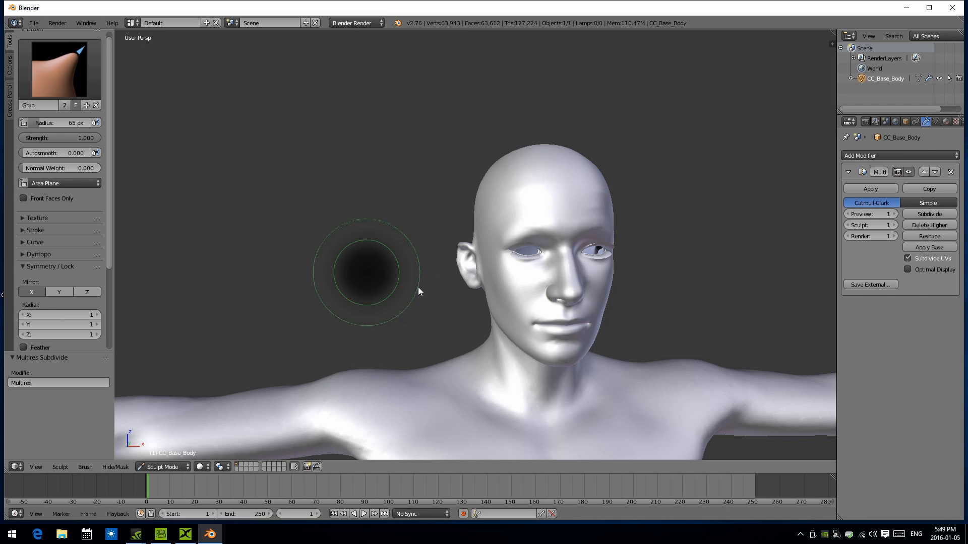
left_click(419, 287)
left_click_drag(458, 262, 453, 262)
mouse_move(454, 262)
middle_mouse_down()
mouse_move(430, 257)
mouse_move(622, 244)
mouse_move(583, 263)
middle_mouse_up()
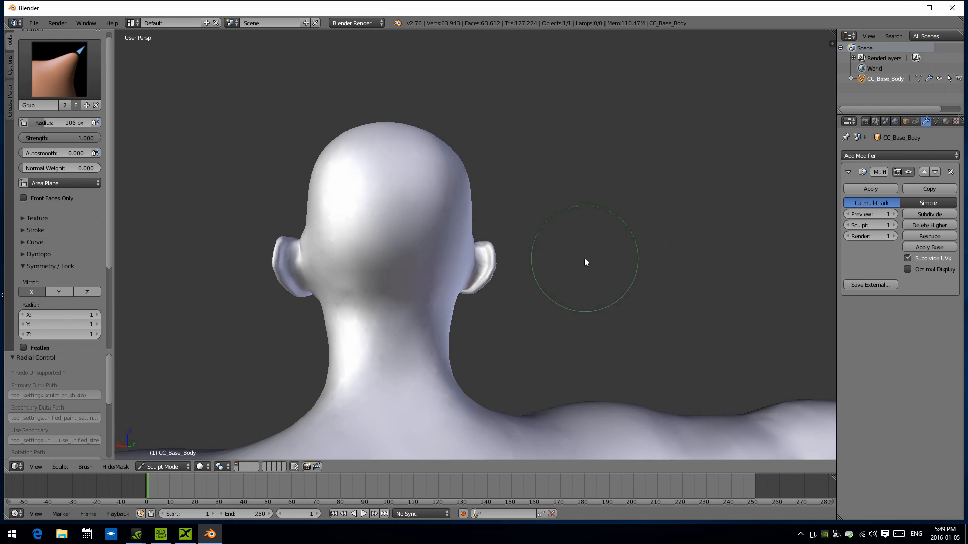
Set the Grab brush radius to 53 px and reshape the area where the back of the ear joins the head.
scroll(504, 282, "up", 4)
key("f")
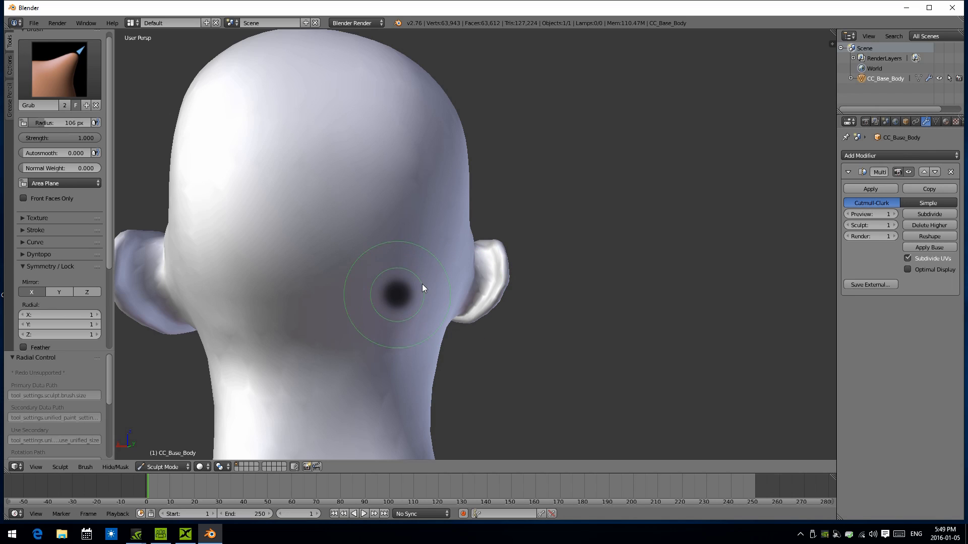
left_click(422, 284)
left_click_drag(468, 284, 469, 247)
mouse_move(454, 303)
left_mouse_down()
mouse_move(447, 315)
mouse_move(458, 279)
left_mouse_up()
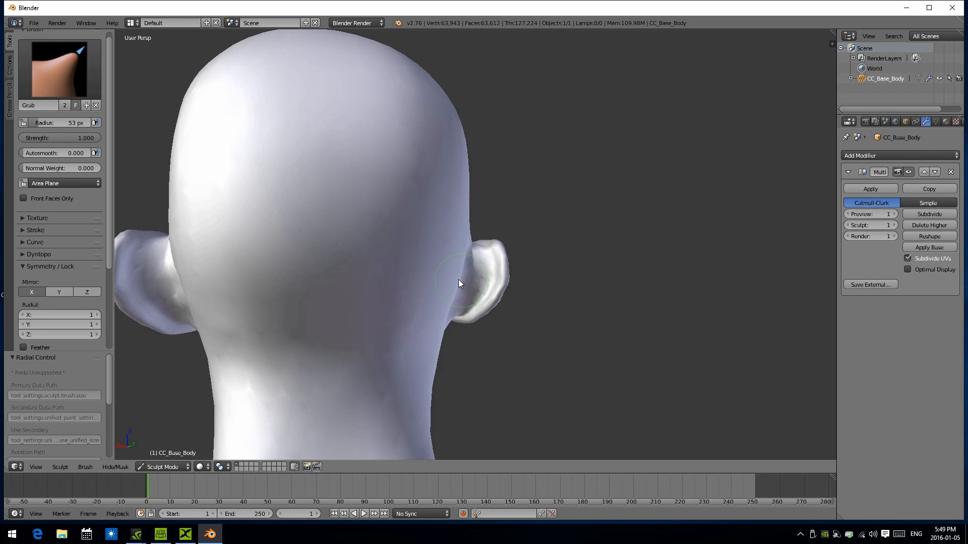
mouse_move(433, 265)
middle_mouse_down()
mouse_move(392, 285)
mouse_move(437, 277)
middle_mouse_up()
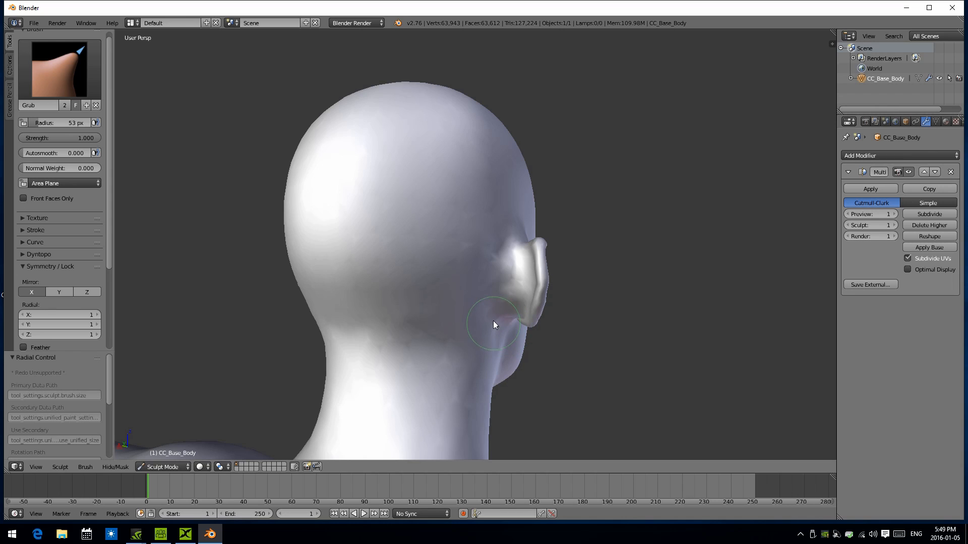
Smooth the skull surface behind the ear with the Smooth brush.
left_click(59, 69)
left_click(284, 173)
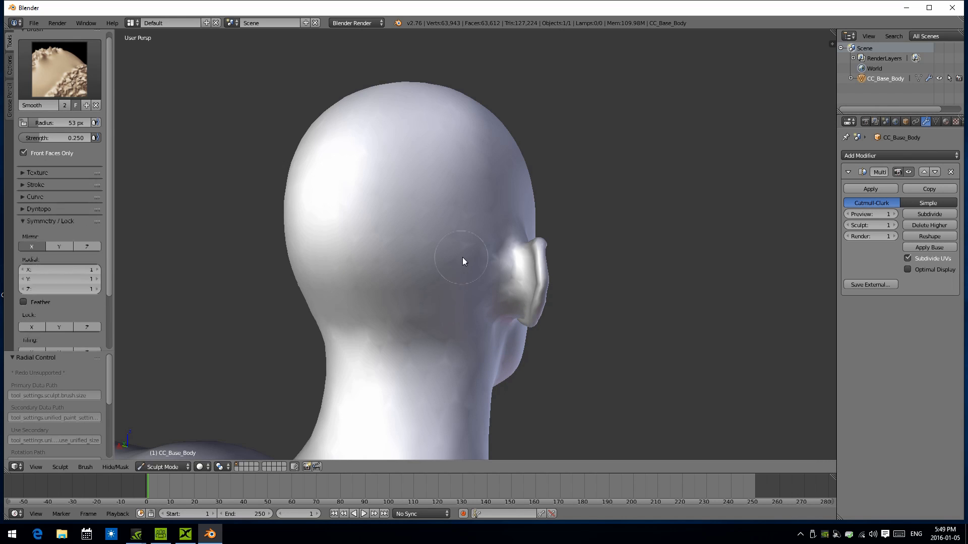
mouse_move(505, 229)
left_mouse_down()
mouse_move(494, 264)
mouse_move(494, 246)
mouse_move(492, 311)
mouse_move(467, 281)
left_mouse_up()
mouse_move(467, 284)
middle_mouse_down()
mouse_move(380, 255)
mouse_move(422, 296)
mouse_move(365, 320)
mouse_move(365, 283)
mouse_move(302, 296)
mouse_move(350, 272)
mouse_move(261, 267)
middle_mouse_up()
scroll(261, 267, "up", 3)
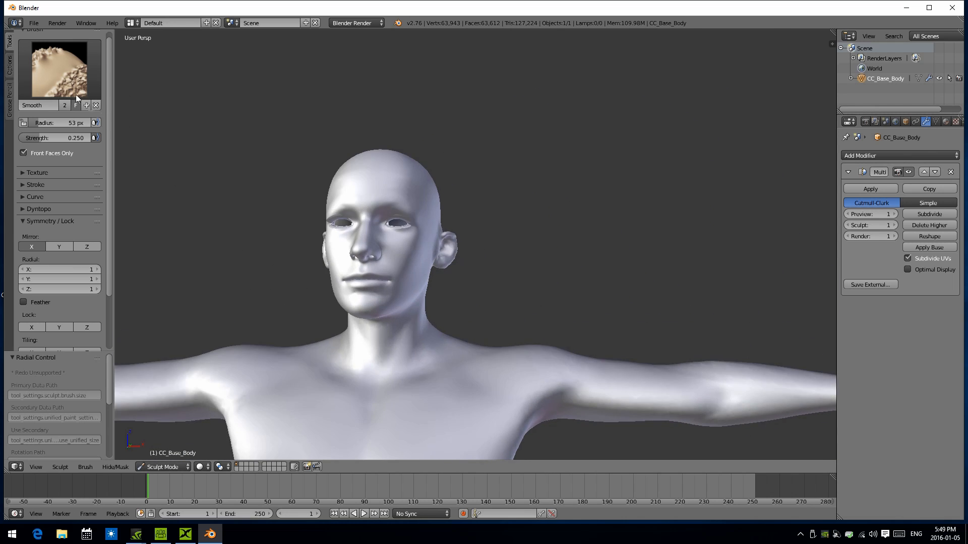
Switch to the Grab brush and pull the side of the nose outward around the nostril to widen it.
left_click(74, 84)
left_click(337, 145)
scroll(328, 181, "up", 2)
mouse_move(320, 211)
middle_mouse_down()
mouse_move(349, 209)
mouse_move(330, 207)
middle_mouse_up()
left_click(74, 62)
left_click(283, 126)
mouse_move(282, 176)
middle_mouse_down()
mouse_move(302, 212)
mouse_move(358, 224)
middle_mouse_up()
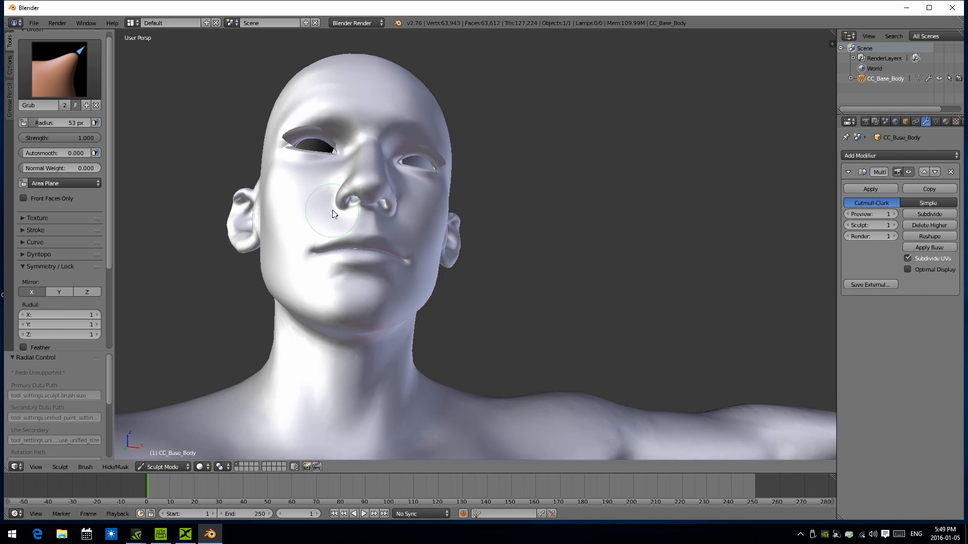
middle_click_drag(327, 207, 585, 246)
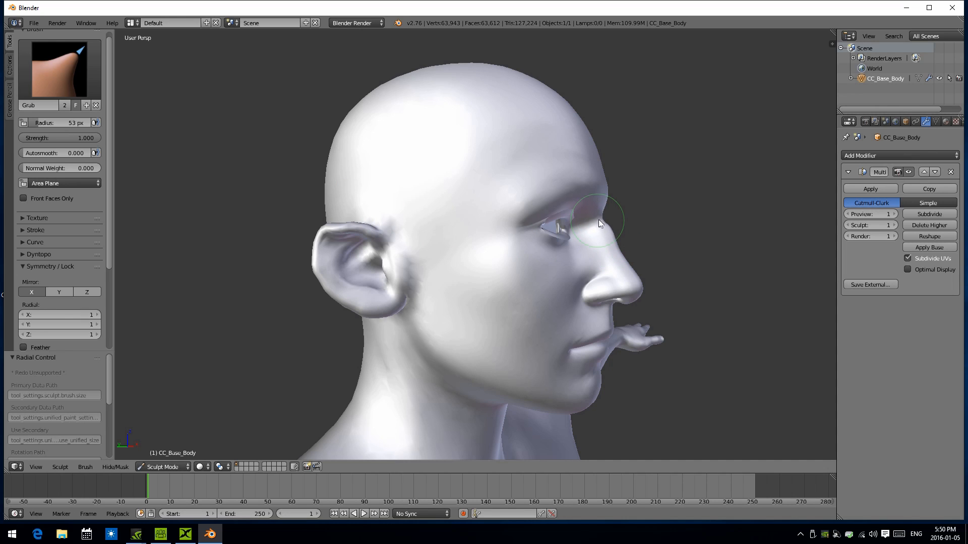
middle_click_drag(577, 217, 514, 213)
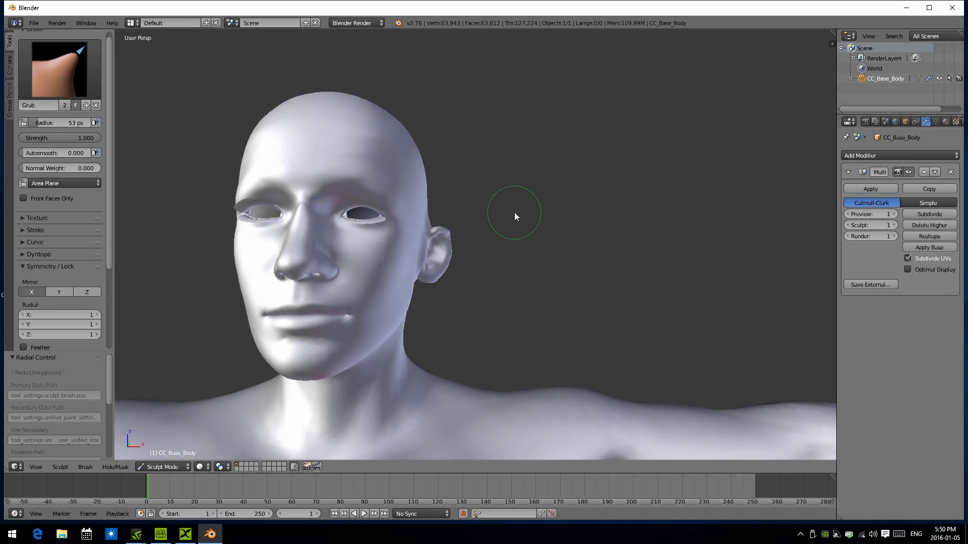
middle_click_drag(337, 217, 369, 228)
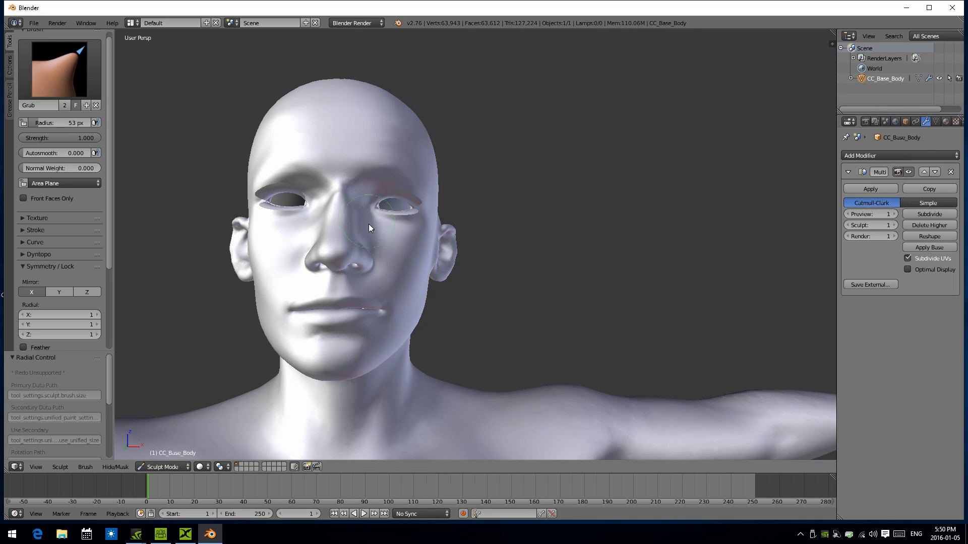
left_click_drag(363, 243, 370, 253)
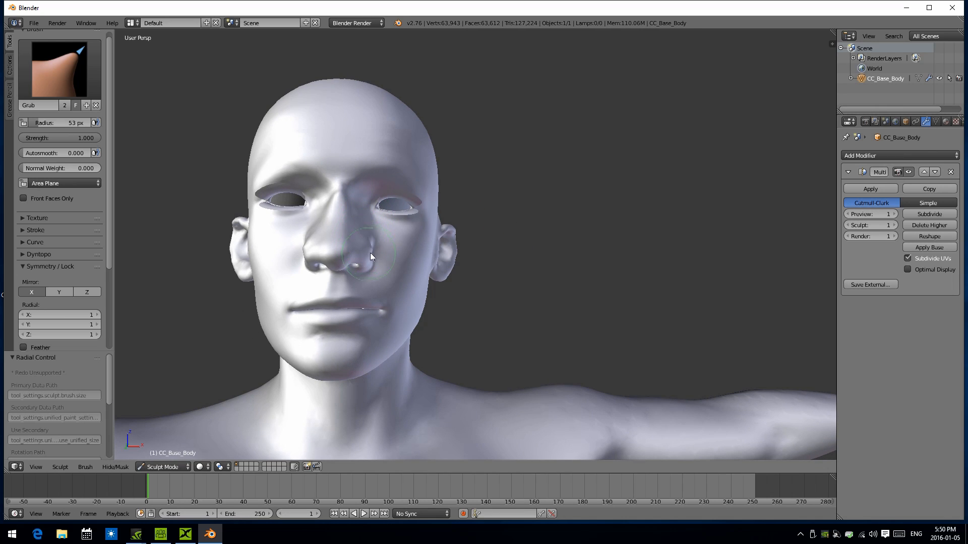
Pull the edge of the nostril outward with the Grab brush, working from below the face.
middle_click_drag(370, 252, 389, 223)
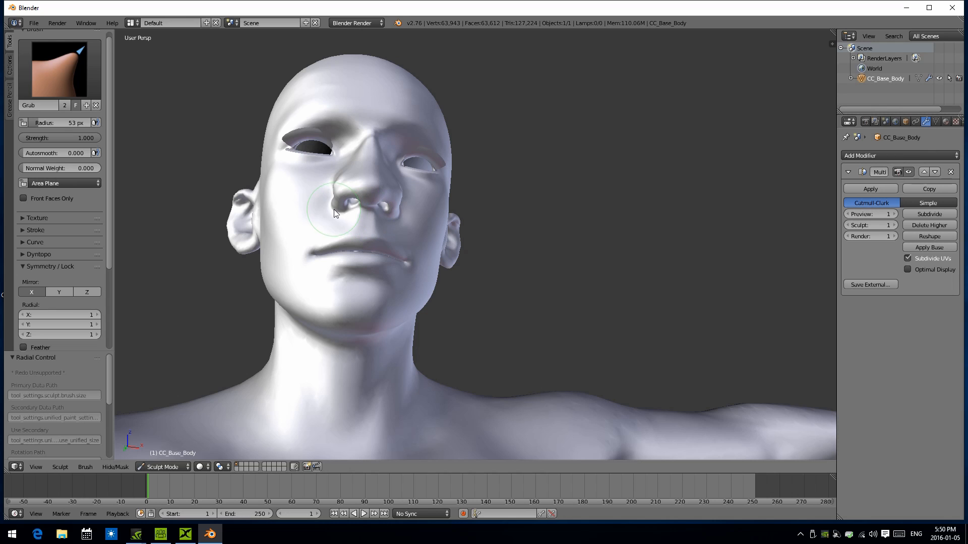
left_click_drag(333, 210, 326, 205)
middle_click_drag(325, 204, 107, 117)
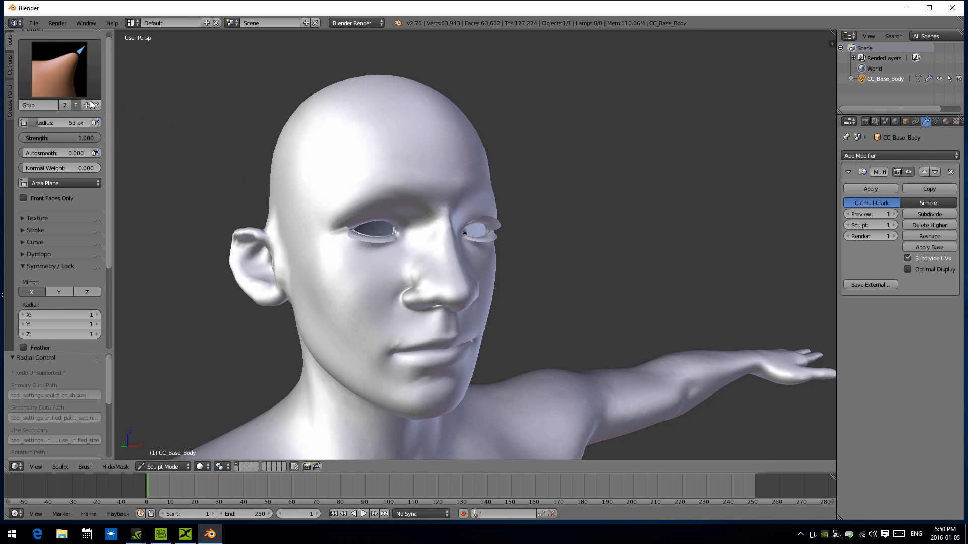
Switch to the Inflate/Deflate brush and swell the nose tip and nostrils into a larger, rounder nose.
left_click(59, 68)
left_click(324, 129)
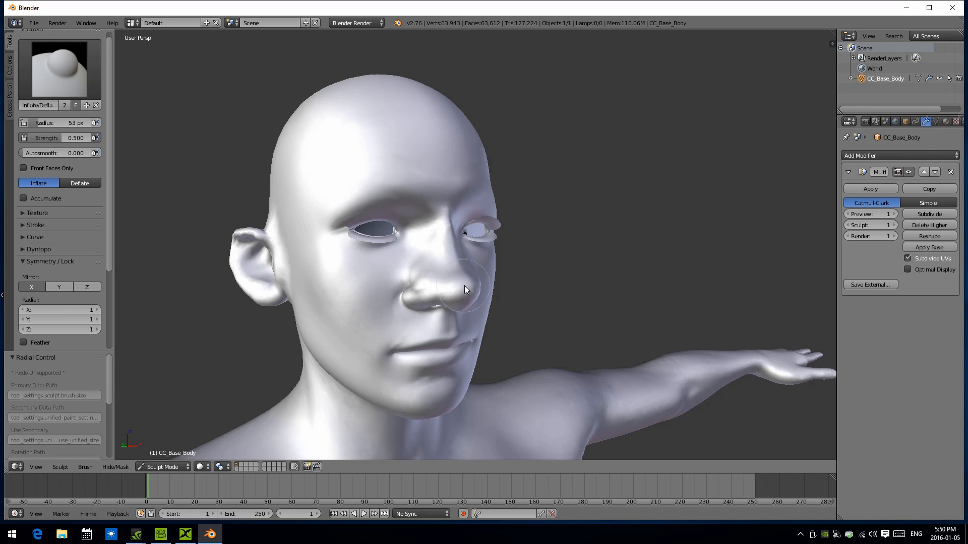
middle_click_drag(470, 291, 502, 196)
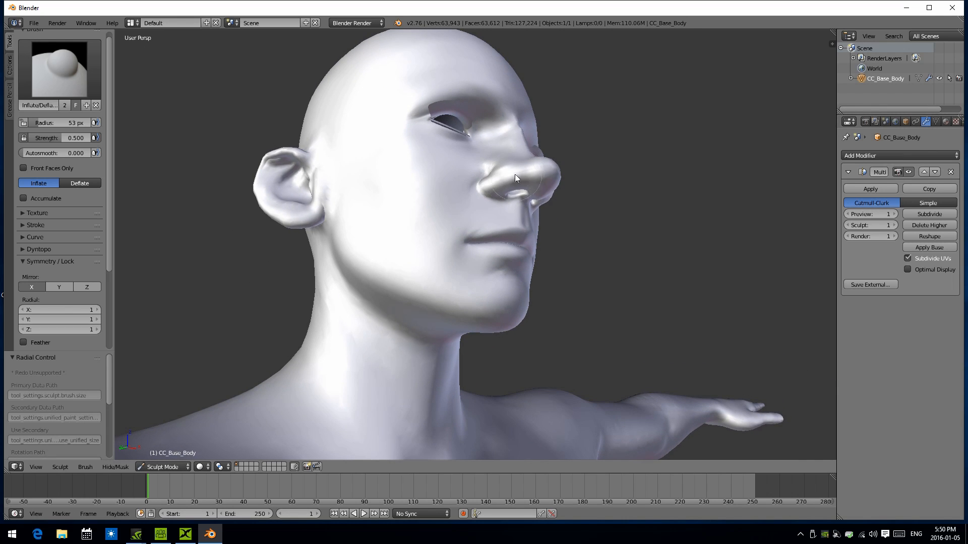
middle_click_drag(516, 171, 410, 174)
scroll(410, 173, "up", 3)
middle_click_drag(241, 155, 323, 259)
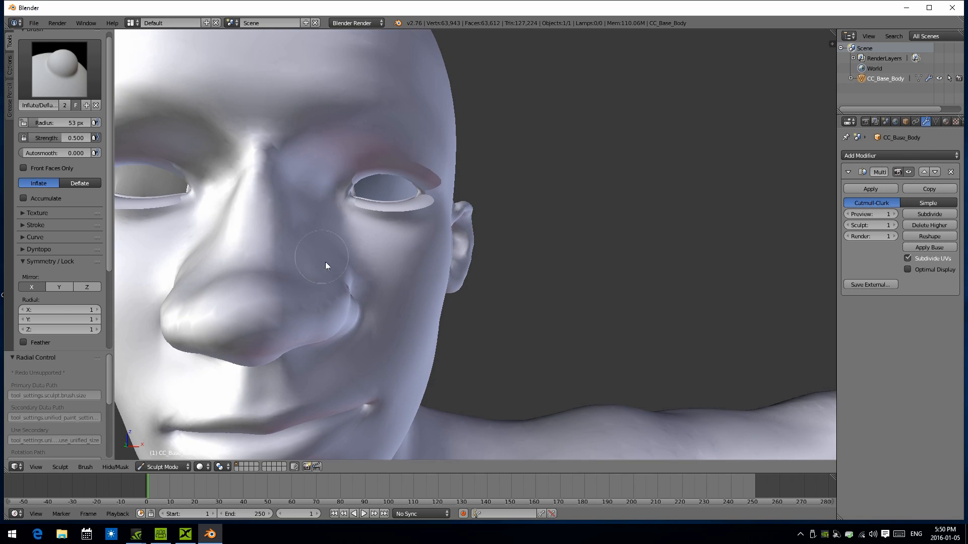
Switch to the Smooth brush and soften the sides and bridge of the nose.
left_click(59, 69)
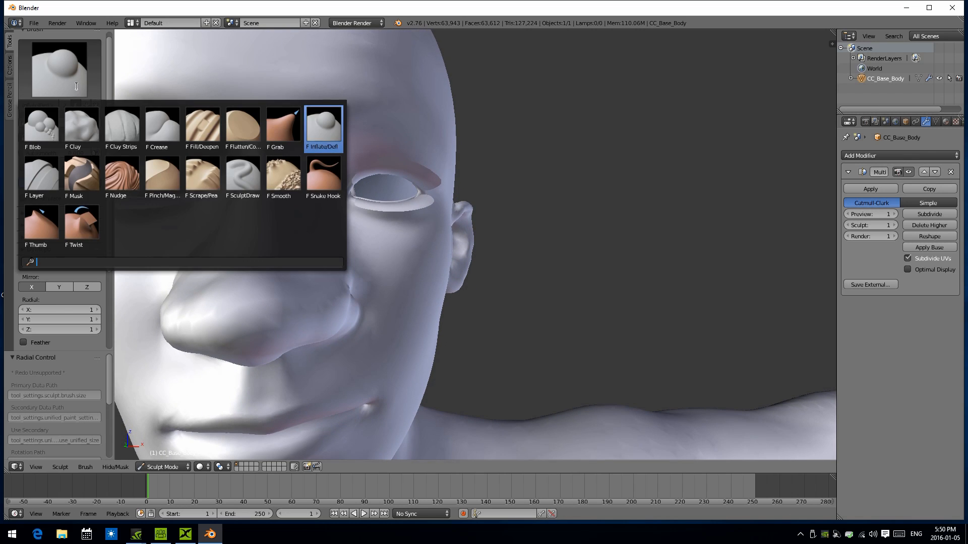
left_click(278, 184)
mouse_move(346, 298)
middle_mouse_down()
mouse_move(271, 258)
mouse_move(289, 230)
mouse_move(332, 217)
mouse_move(319, 265)
mouse_move(273, 299)
mouse_move(303, 282)
middle_mouse_up()
mouse_move(208, 334)
left_mouse_down()
mouse_move(219, 349)
mouse_move(202, 301)
left_mouse_up()
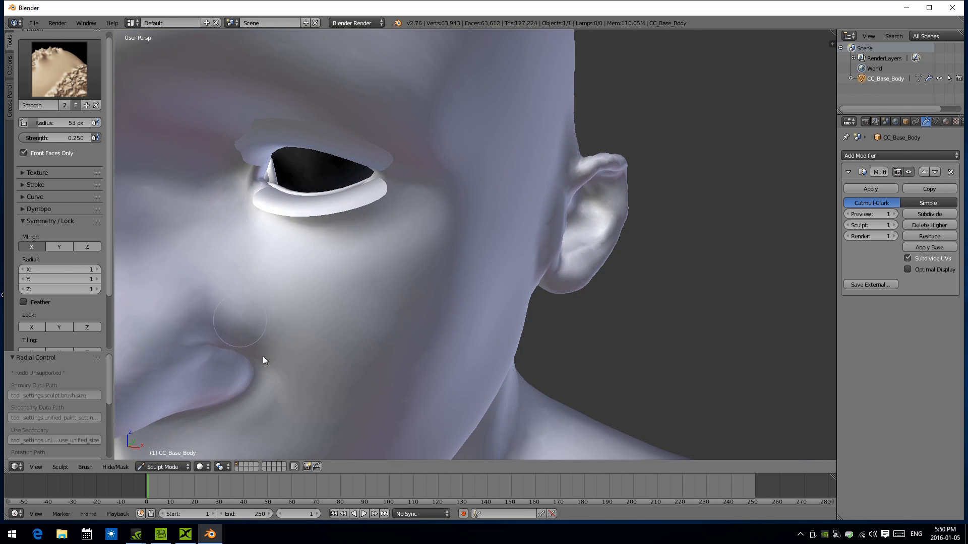
middle_click_drag(243, 330, 303, 216)
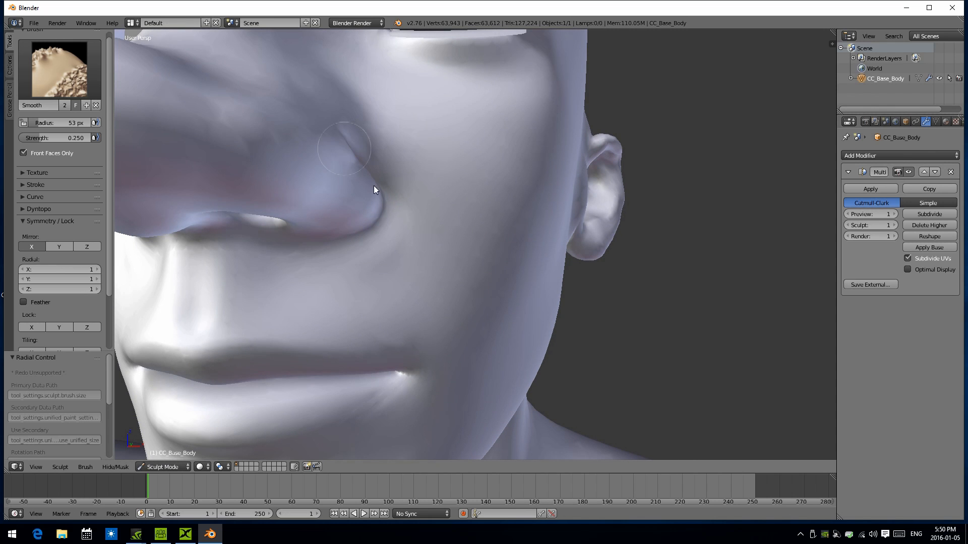
scroll(214, 253, "down", 8)
mouse_move(244, 242)
middle_mouse_down()
mouse_move(371, 227)
mouse_move(313, 230)
mouse_move(476, 246)
middle_mouse_up()
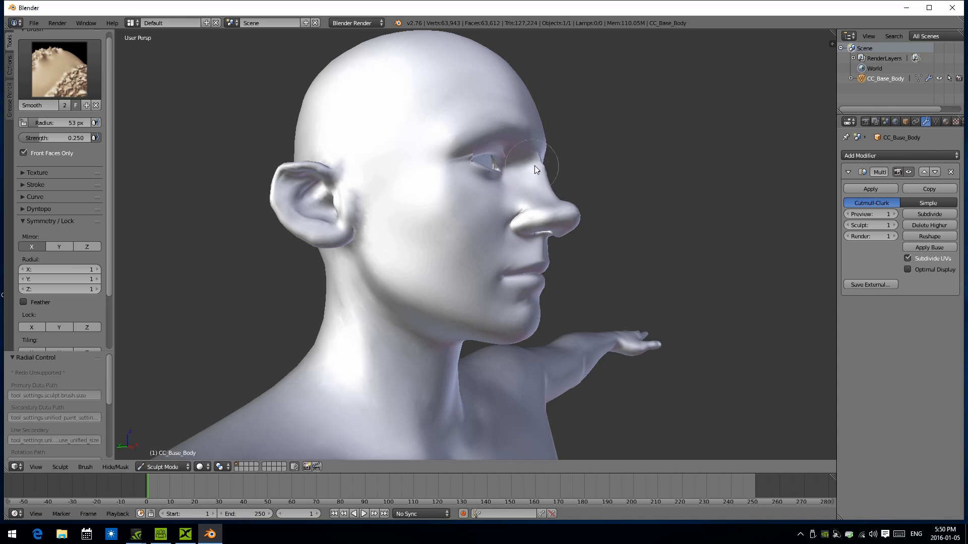
middle_click_drag(543, 168, 423, 208)
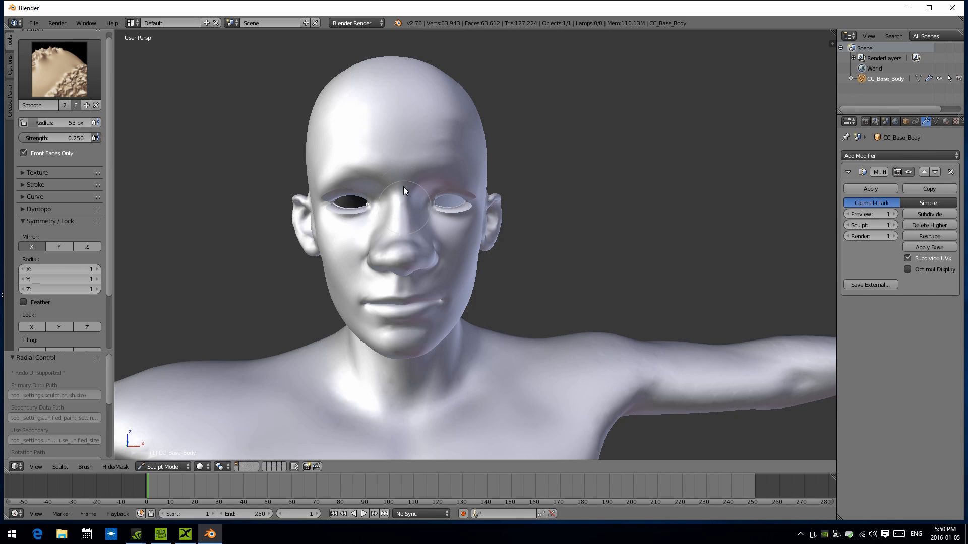
middle_click_drag(355, 182, 389, 214)
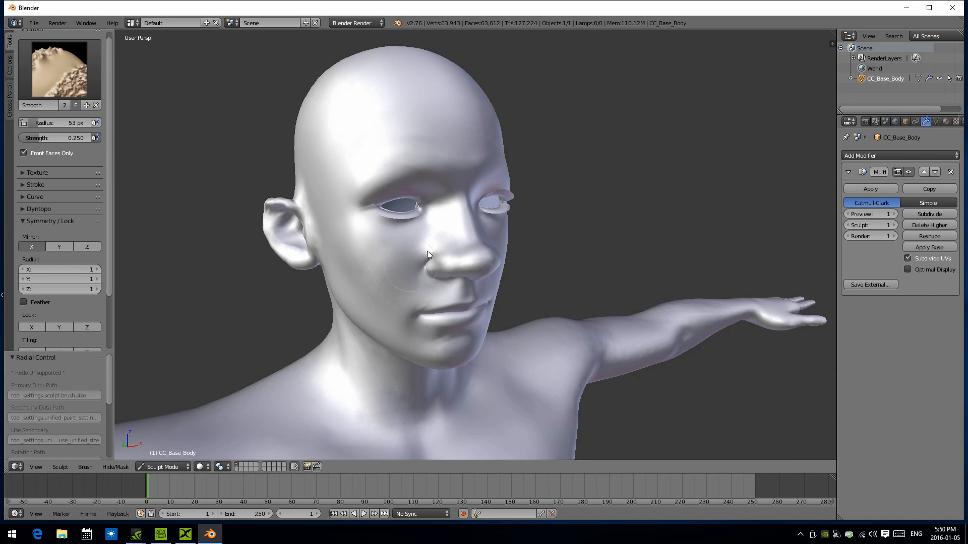
Set the Smooth brush radius to 135 px and soften the crease between the nostril wing and the cheek.
scroll(419, 271, "up", 5)
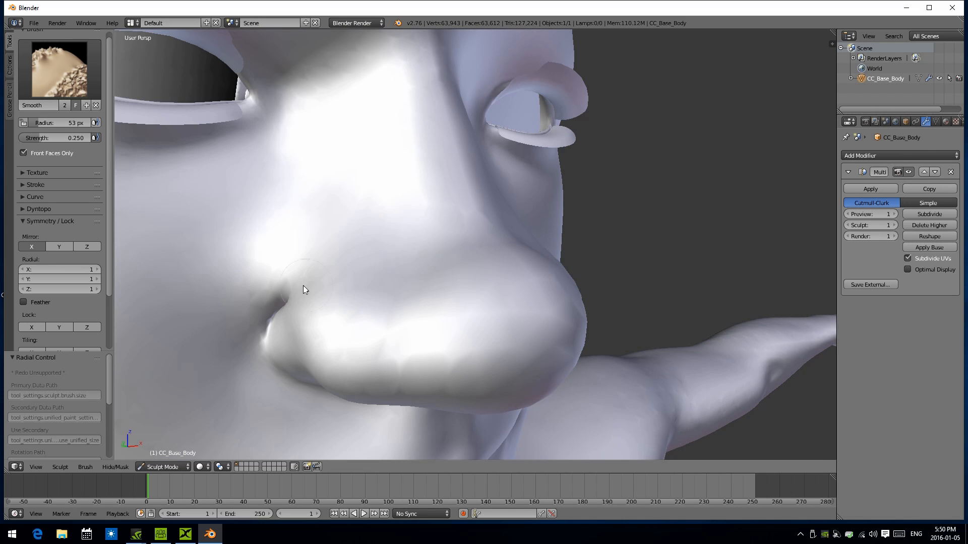
left_click(303, 303)
key("f")
left_click(309, 313)
middle_click_drag(317, 312, 613, 231)
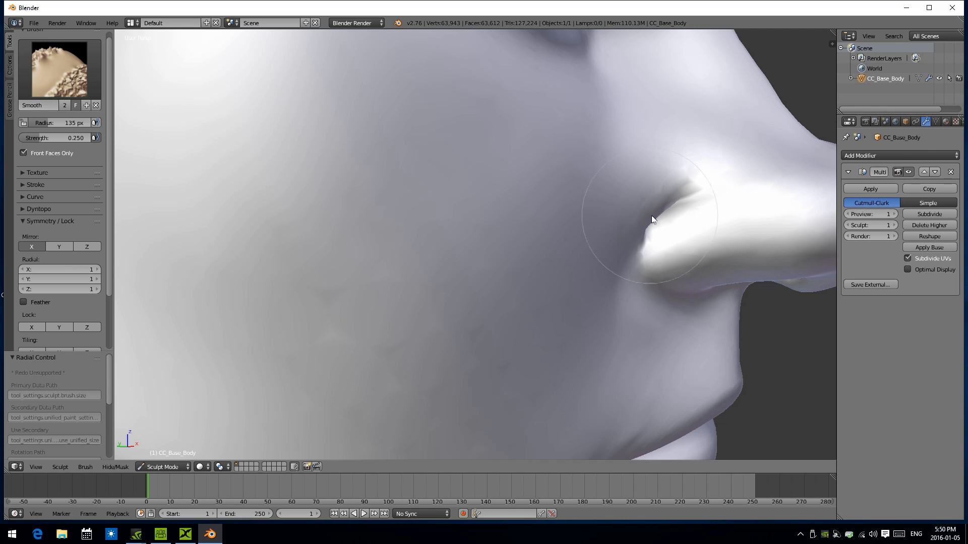
middle_click_drag(646, 251, 674, 253)
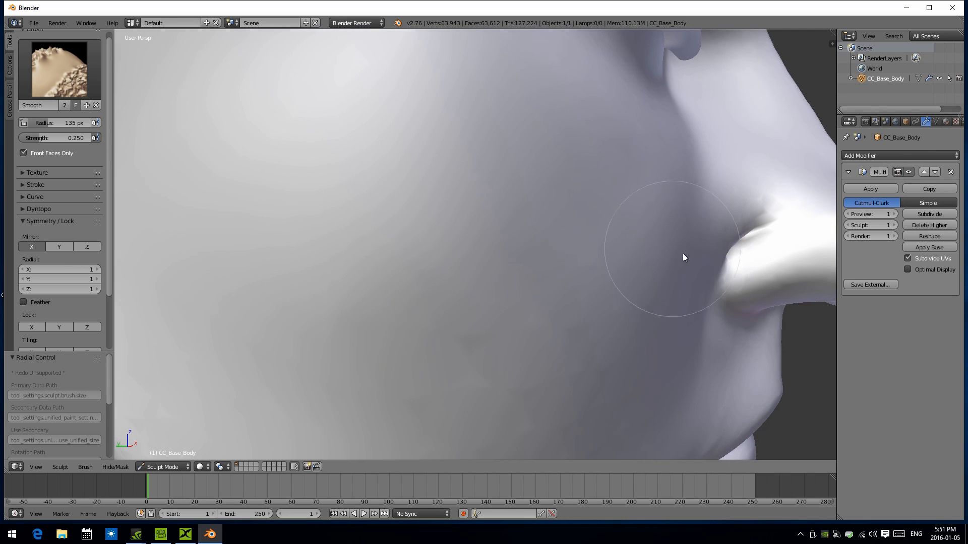
mouse_move(774, 223)
left_mouse_down()
mouse_move(719, 271)
mouse_move(756, 225)
mouse_move(741, 260)
mouse_move(733, 253)
mouse_move(756, 226)
mouse_move(731, 281)
mouse_move(748, 243)
left_mouse_up()
scroll(715, 238, "down", 8)
Switch to the Inflate/Deflate brush with a radius of 31 px and swell the nose tip and nostril wings.
mouse_move(700, 240)
middle_mouse_down()
mouse_move(483, 204)
mouse_move(391, 263)
mouse_move(402, 219)
middle_mouse_up()
left_click(59, 69)
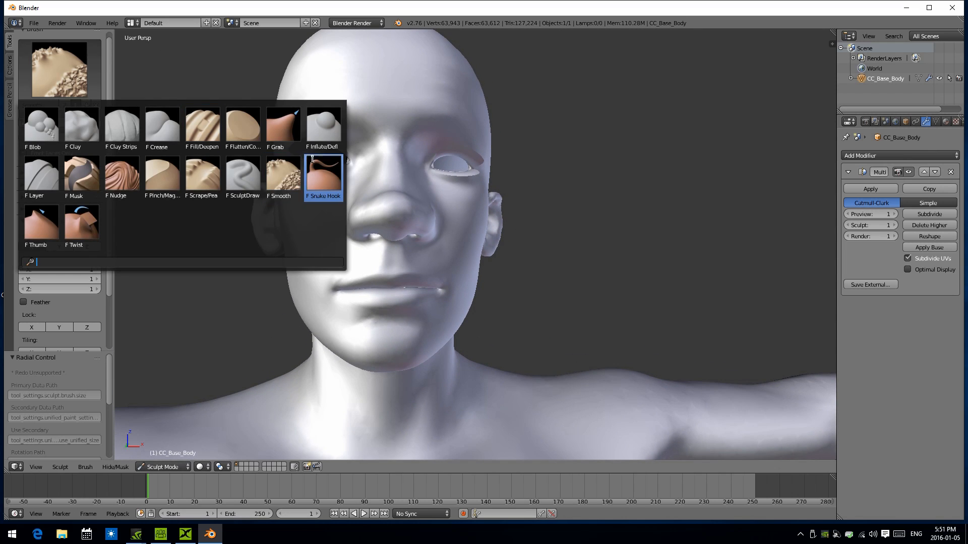
left_click(327, 171)
key("f")
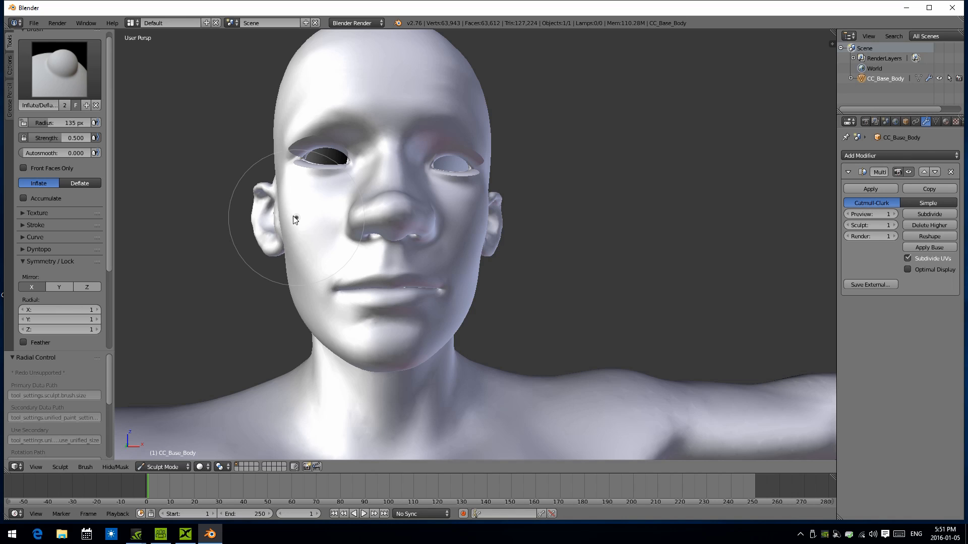
left_click(313, 224)
middle_click_drag(367, 210, 442, 278)
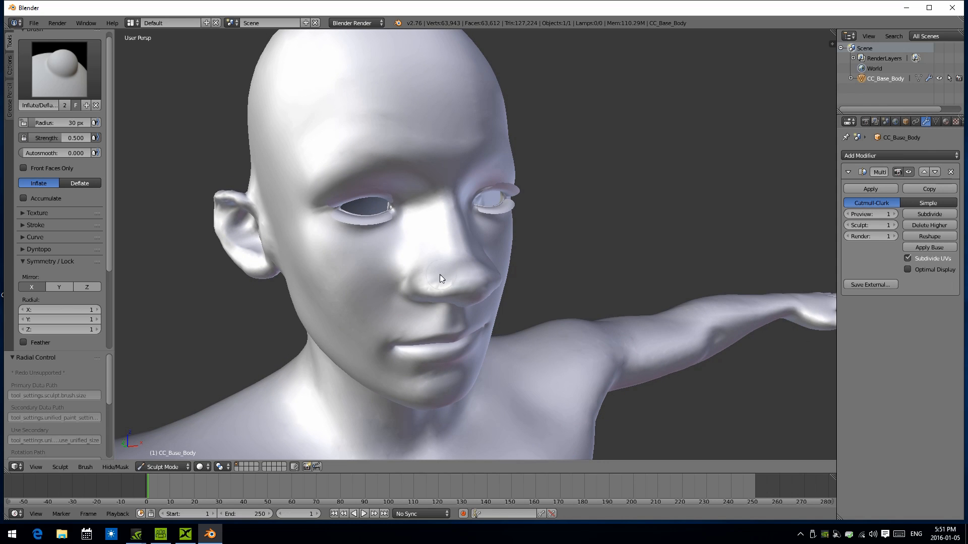
key("f")
left_click(443, 287)
key("f")
left_click(398, 276)
middle_click_drag(422, 280, 391, 213)
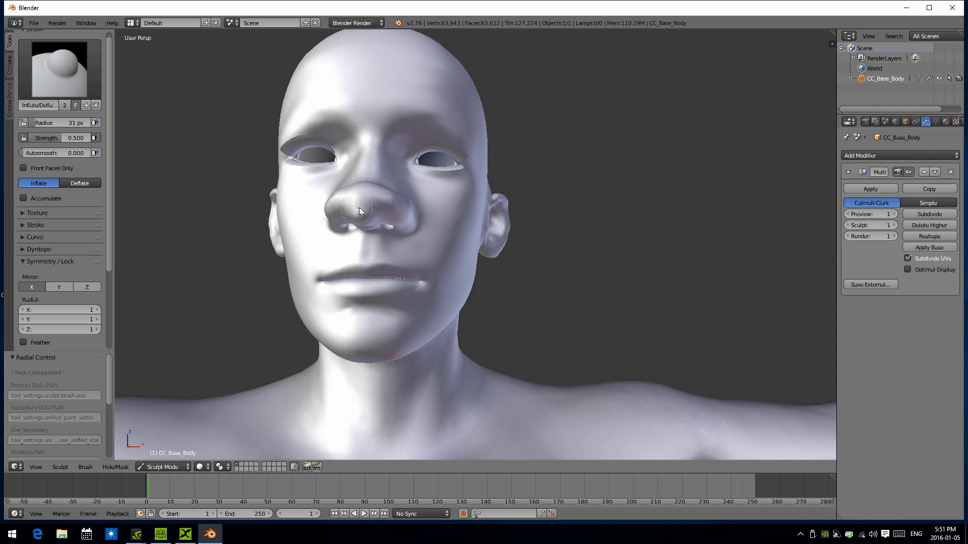
middle_click_drag(370, 219, 344, 269)
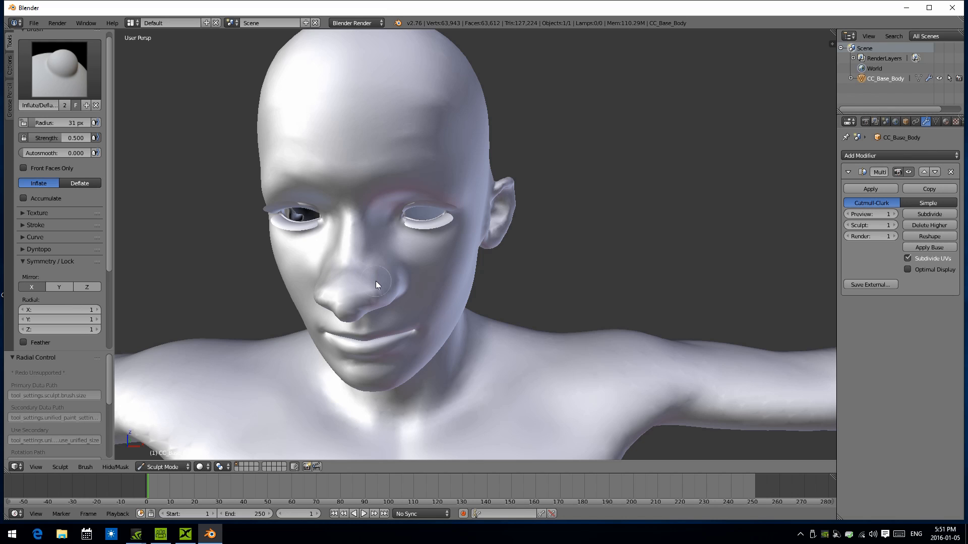
mouse_move(373, 277)
middle_mouse_down()
mouse_move(357, 234)
mouse_move(383, 219)
mouse_move(428, 298)
middle_mouse_up()
Switch to the Smooth brush at 31 px and soften the surface of the nose tip and nostrils.
left_click(56, 71)
left_click(276, 175)
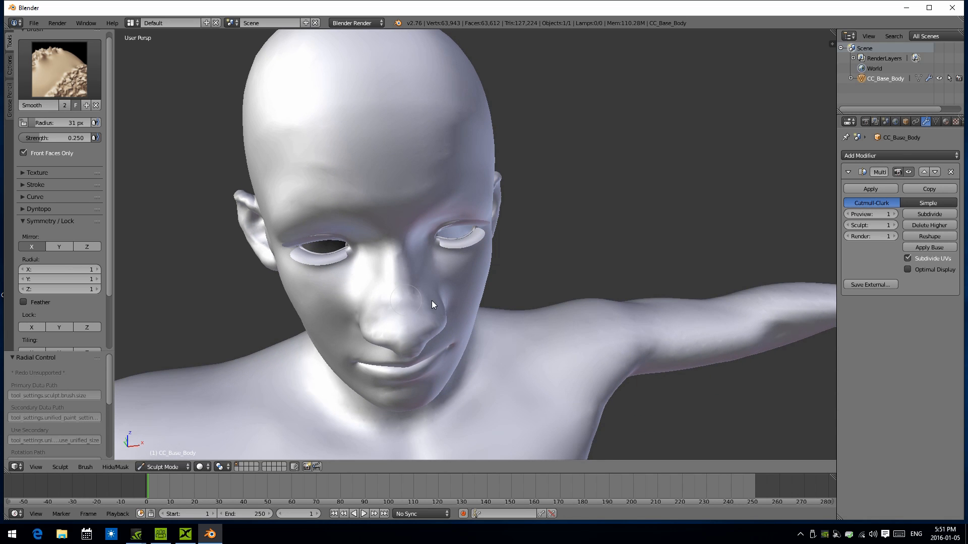
middle_click_drag(399, 273, 394, 162)
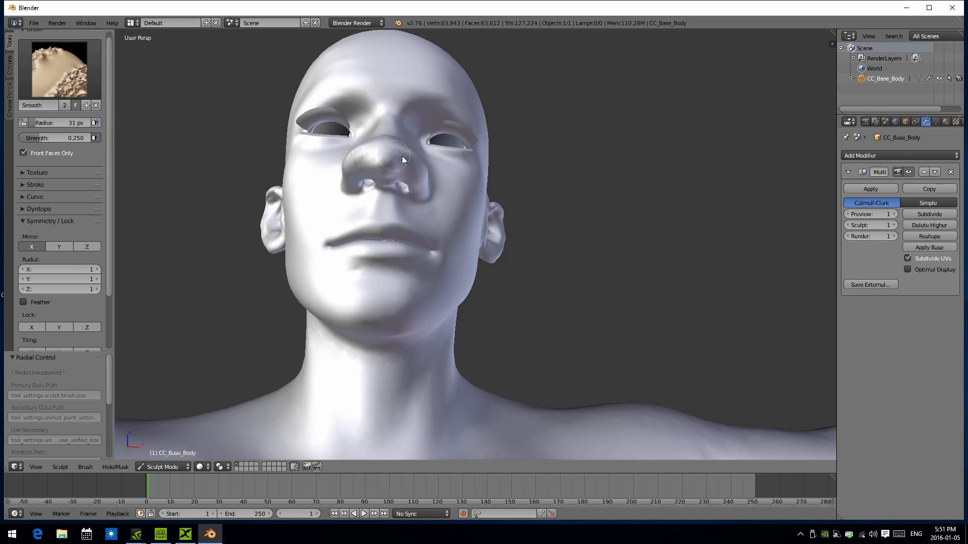
middle_click_drag(422, 186, 346, 143)
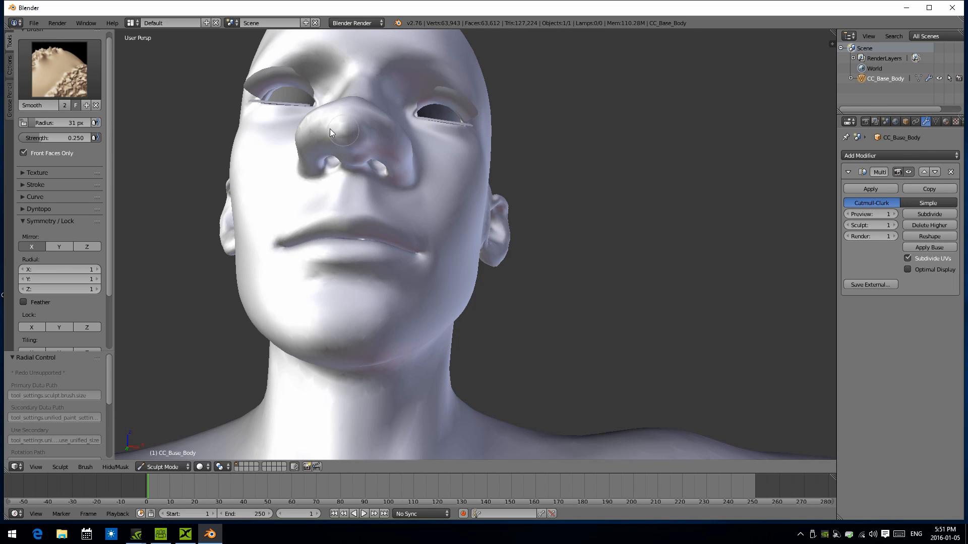
Switch to the Clay brush and build up the underside of the nose around the nostrils.
left_click(59, 69)
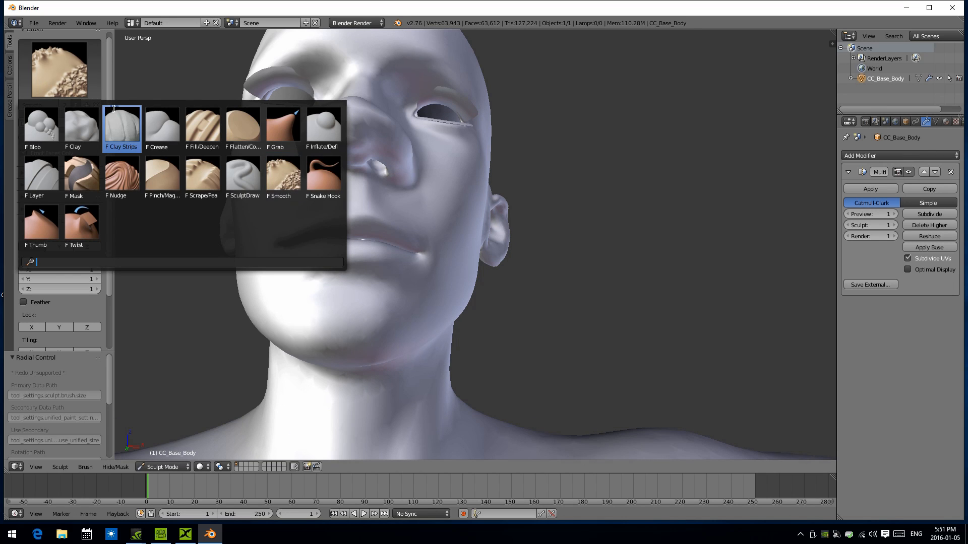
left_click(65, 127)
mouse_move(277, 166)
middle_mouse_down()
mouse_move(277, 194)
mouse_move(166, 209)
middle_mouse_up()
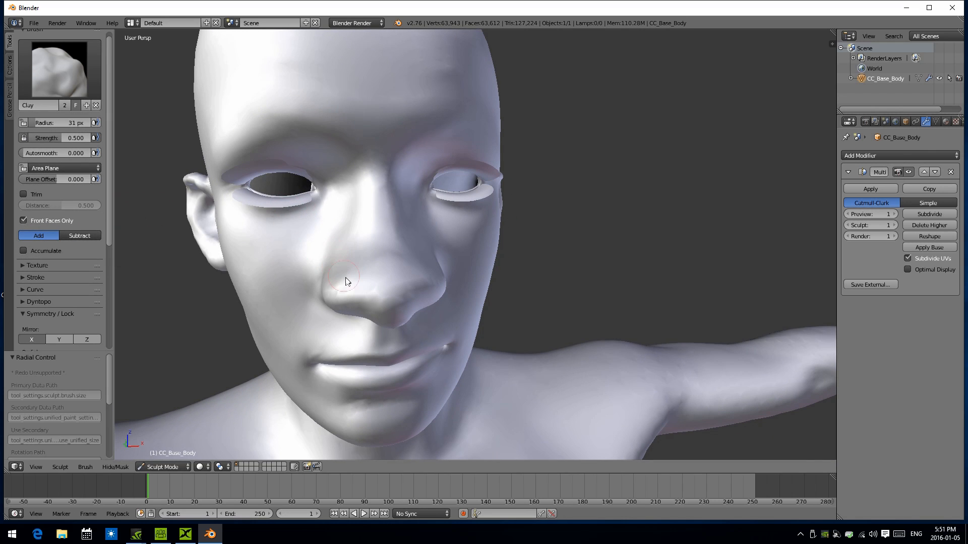
middle_click_drag(398, 285, 443, 135)
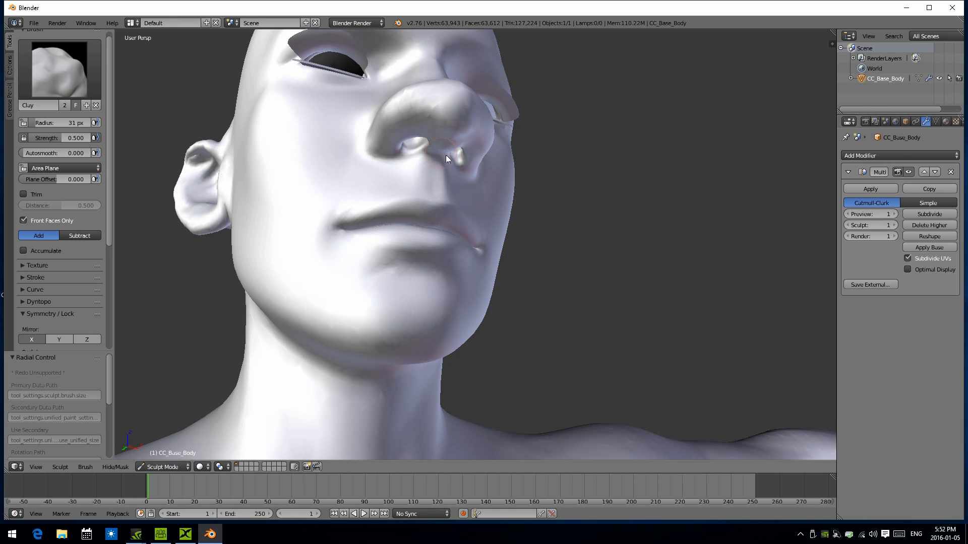
middle_click_drag(439, 154, 414, 115)
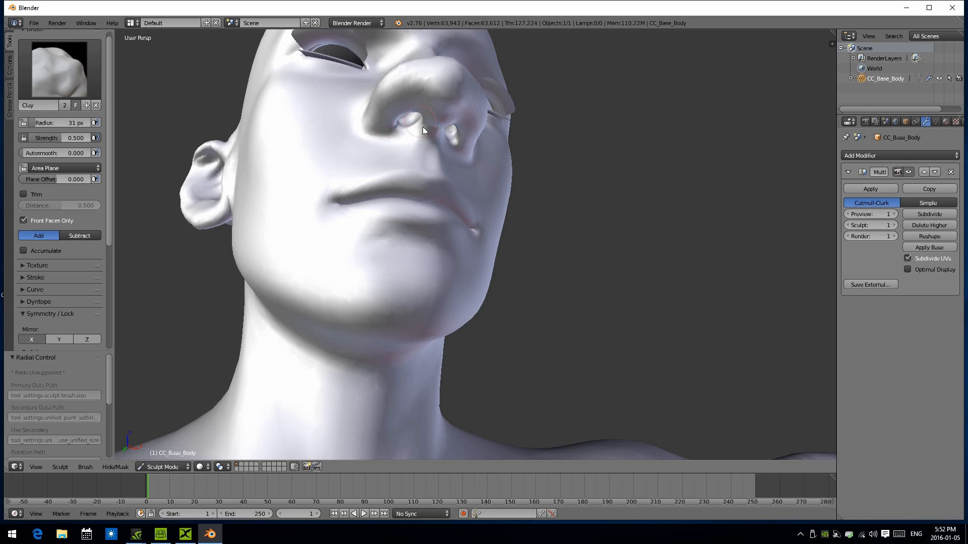
middle_click_drag(367, 114, 336, 155)
scroll(337, 154, "down", 3)
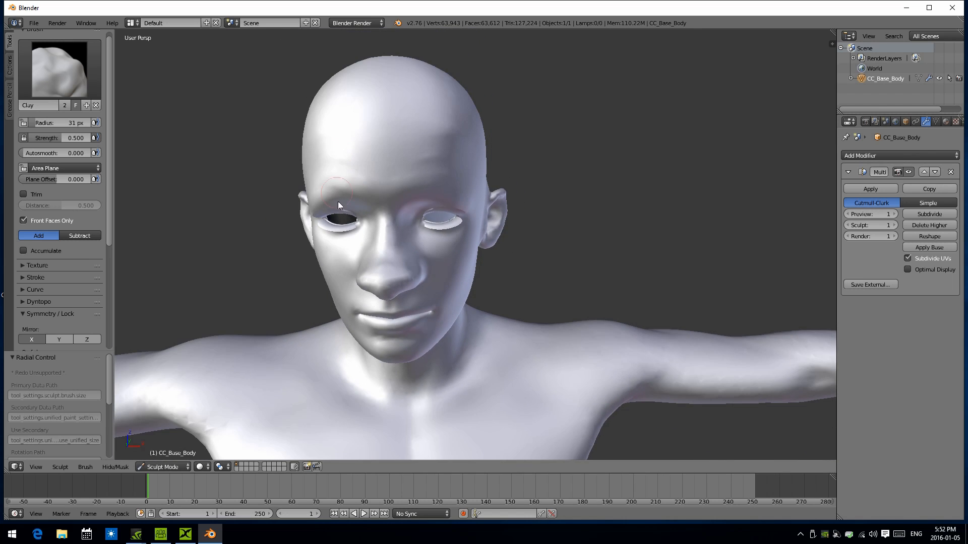
middle_click_drag(346, 188, 431, 235)
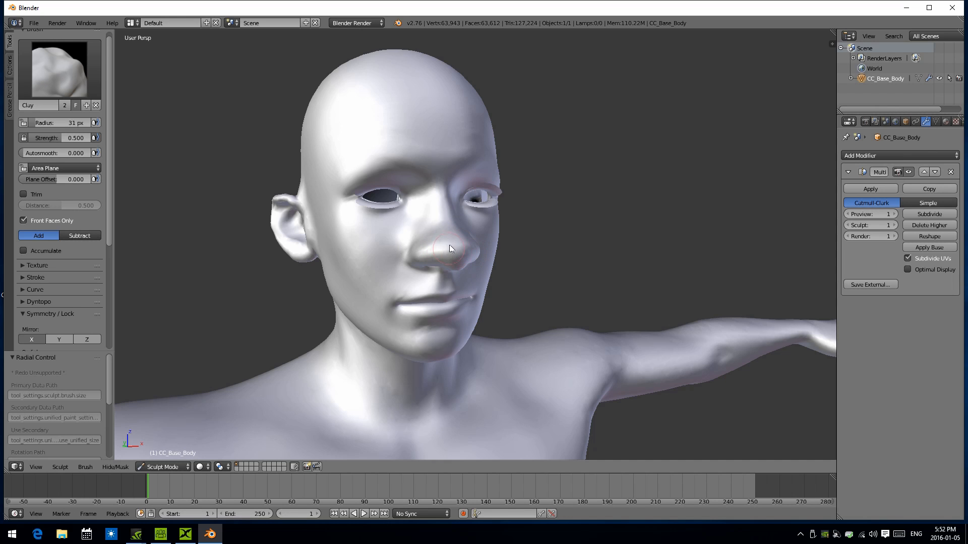
middle_click_drag(446, 241, 350, 227)
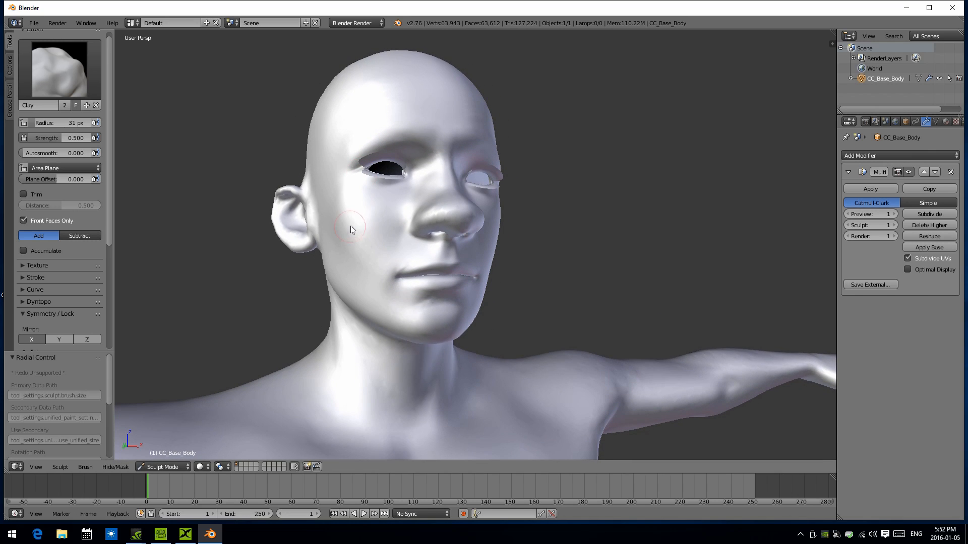
Set the Clay brush radius to 55 px and build up the cheek down past the corner of the mouth.
key("f")
left_click(377, 247)
mouse_move(364, 221)
left_mouse_down()
mouse_move(397, 208)
mouse_move(374, 207)
mouse_move(366, 211)
mouse_move(406, 207)
mouse_move(359, 230)
mouse_move(352, 255)
mouse_move(362, 277)
mouse_move(345, 270)
mouse_move(352, 246)
mouse_move(379, 295)
mouse_move(362, 256)
mouse_move(407, 308)
left_mouse_up()
middle_click_drag(382, 282, 346, 279)
Set the Clay brush radius to 39 px and add volume to the lower jaw beside the chin.
key("f")
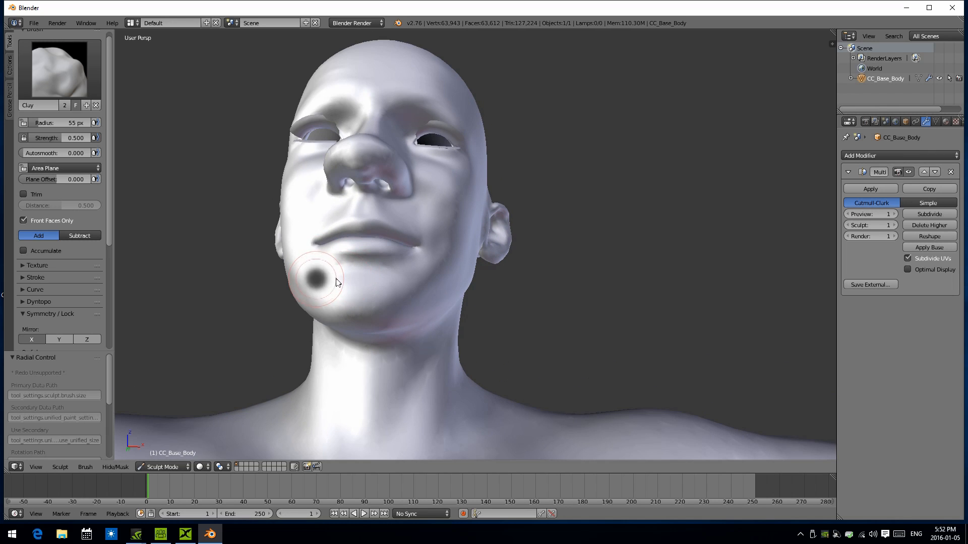
left_click(336, 289)
mouse_move(336, 289)
left_mouse_down()
mouse_move(330, 295)
mouse_move(345, 303)
left_mouse_up()
middle_click_drag(409, 310, 413, 330)
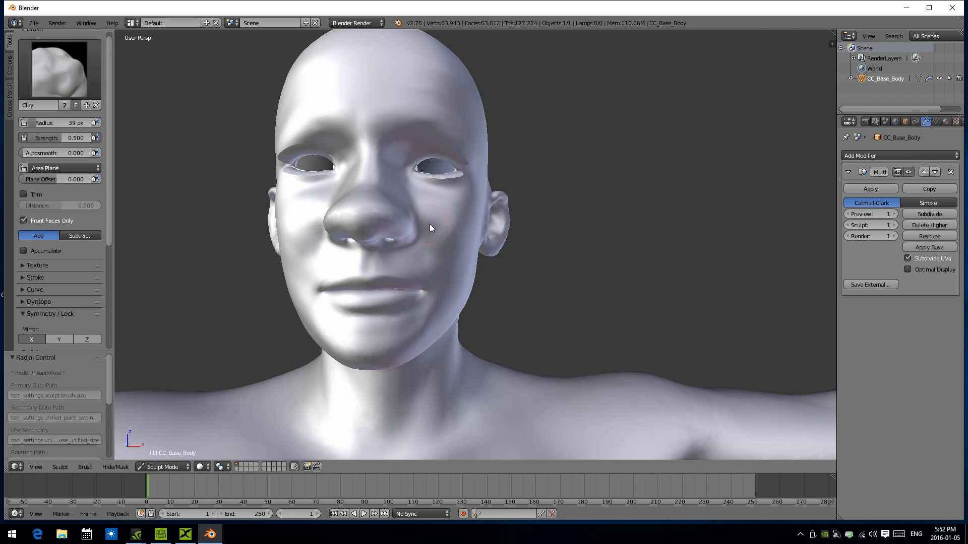
middle_click_drag(406, 237, 401, 232)
middle_click_drag(428, 266, 369, 271)
Set the Clay brush radius to 45 px and shape the cheek between the nose and the ear in profile.
key("f")
left_click(434, 263)
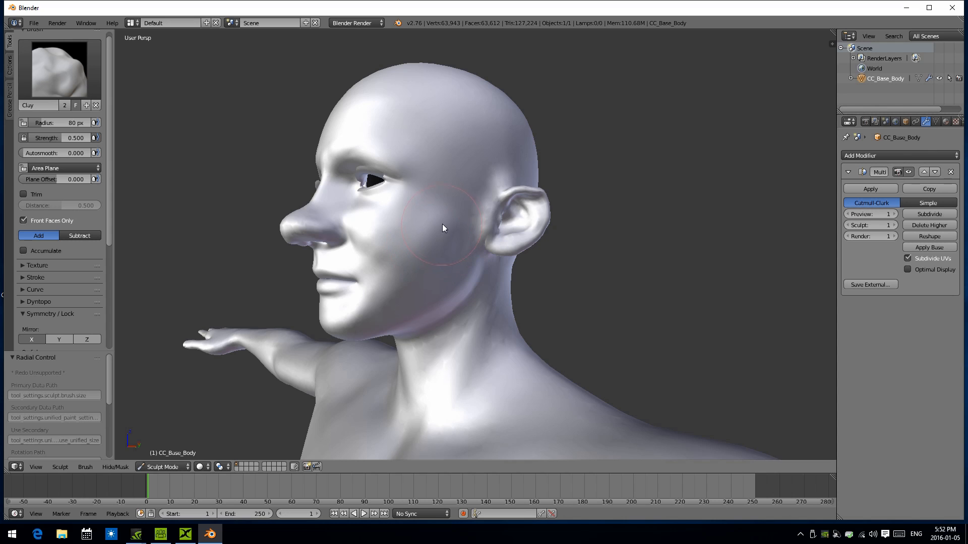
key("f")
left_click(429, 233)
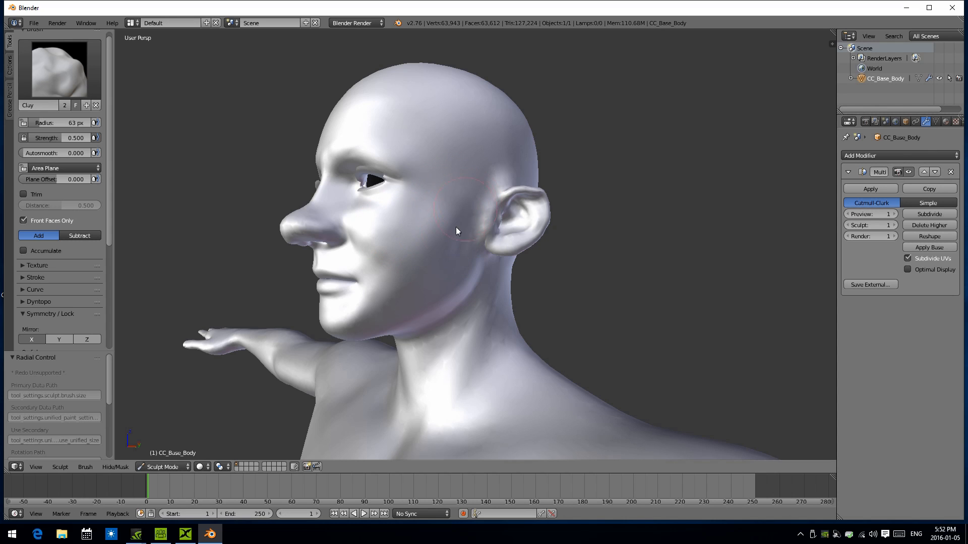
middle_click_drag(464, 195, 313, 215)
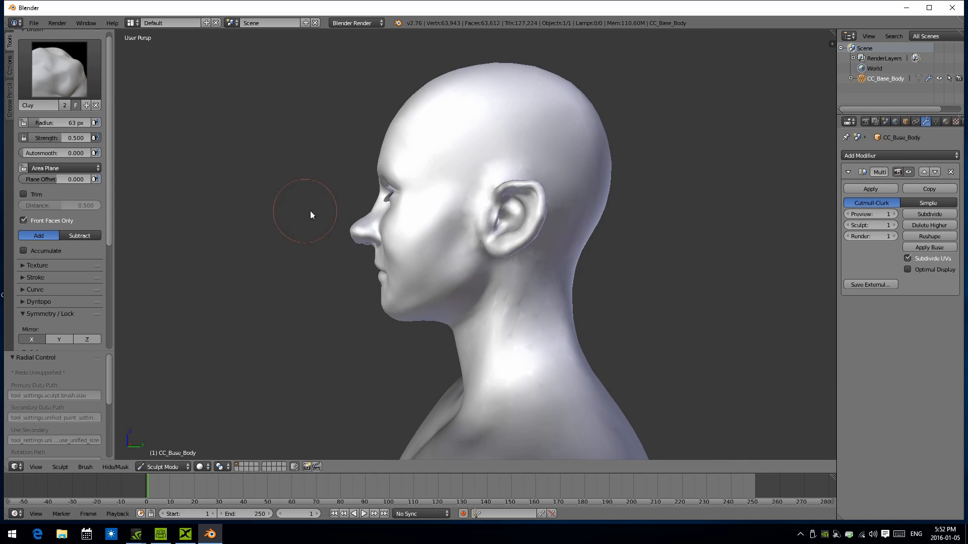
key("f")
left_click(398, 217)
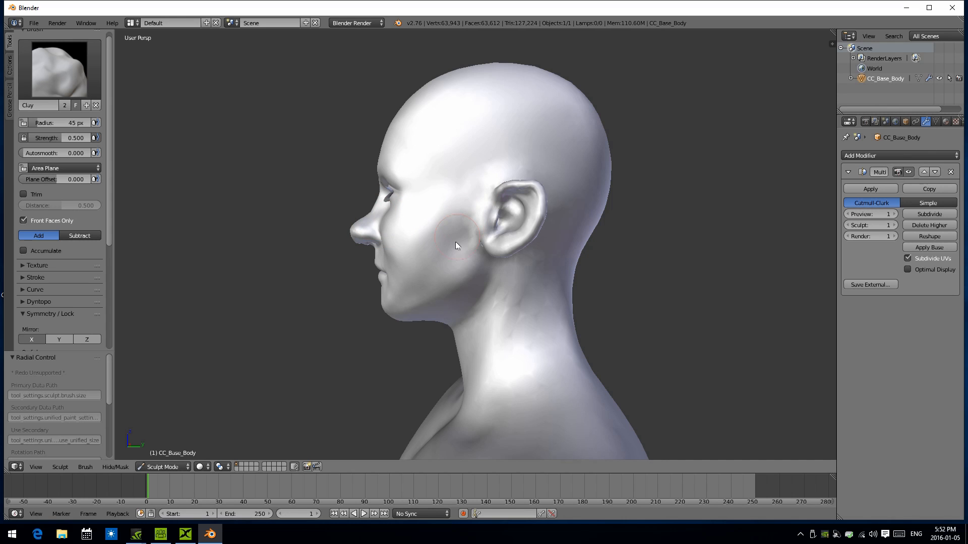
middle_click_drag(451, 230, 395, 202)
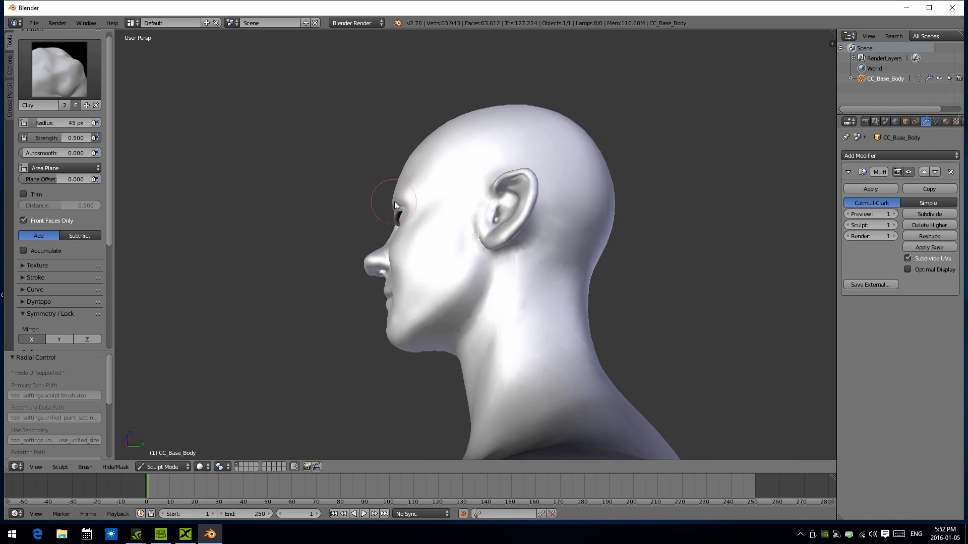
middle_click_drag(522, 277, 479, 293)
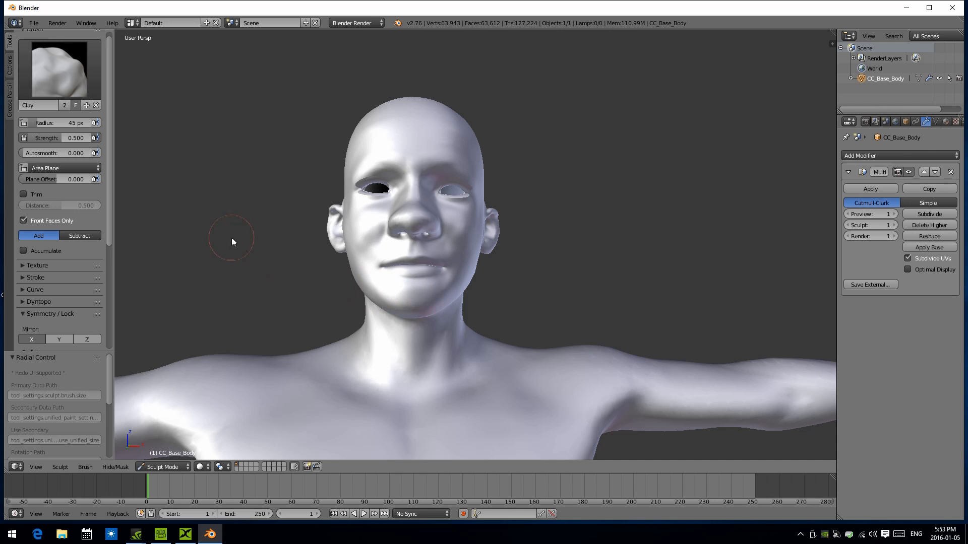
Switch to the Grab brush with a radius of 104 px and pull the cheeks and jaw outward into a wider face.
left_click(74, 98)
left_click(290, 126)
mouse_move(310, 217)
middle_mouse_down()
mouse_move(340, 290)
mouse_move(360, 268)
mouse_move(417, 286)
mouse_move(267, 282)
middle_mouse_up()
key("f")
left_click(294, 301)
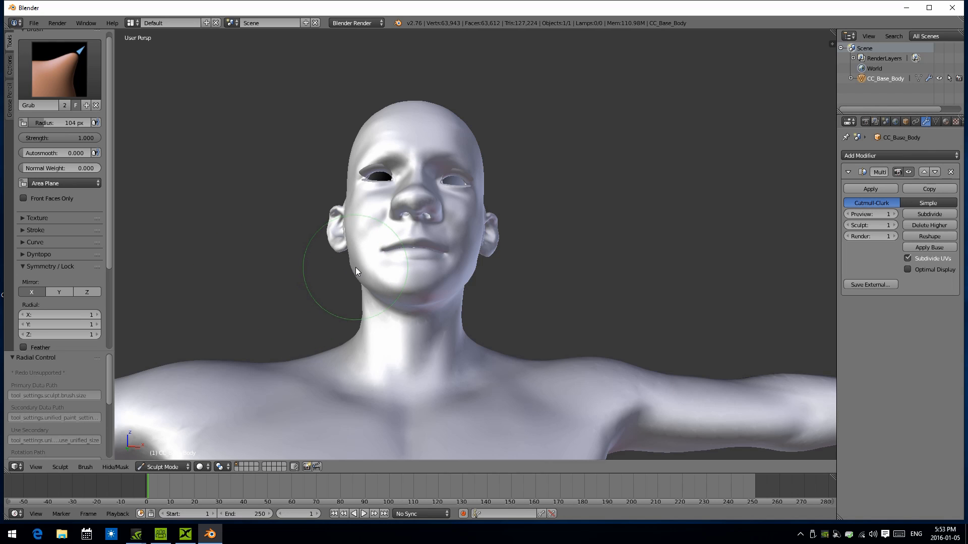
left_click_drag(349, 265, 356, 239)
middle_click_drag(357, 242, 391, 268)
left_click_drag(397, 243, 391, 240)
middle_click_drag(385, 240, 453, 237)
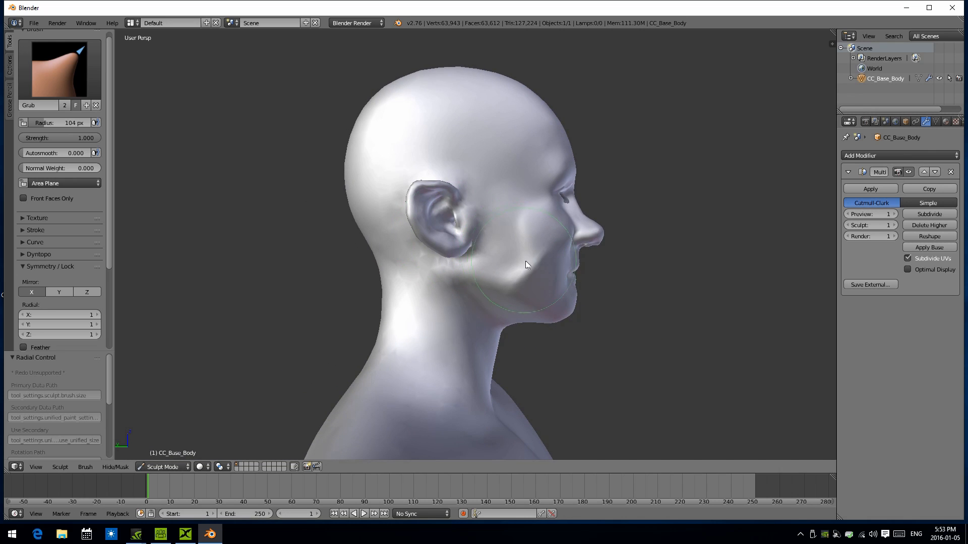
Pull the cheeks further outward with the Grab brush and undo the last small stroke.
middle_click_drag(525, 262, 446, 289)
middle_click_drag(361, 306, 330, 275)
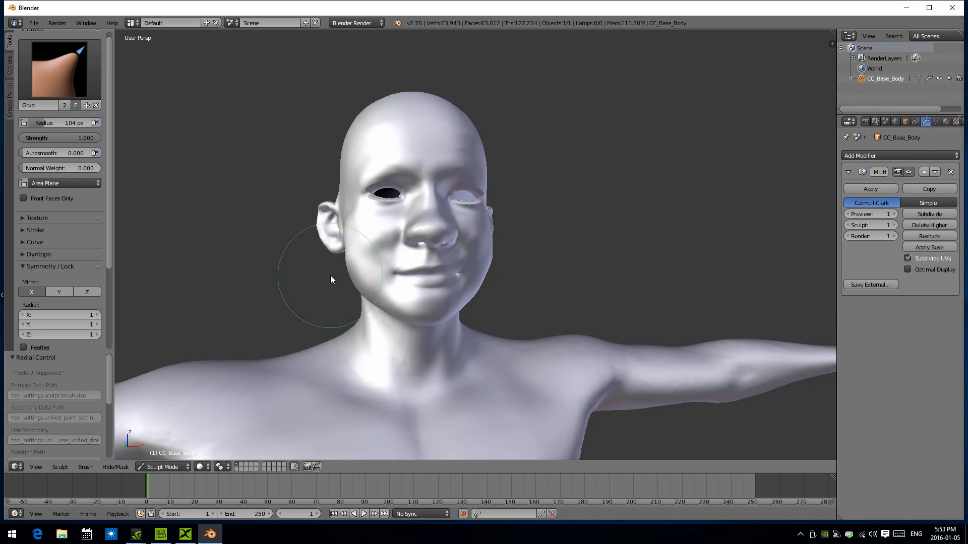
left_click_drag(368, 247, 359, 244)
middle_click_drag(359, 247, 339, 238)
left_click_drag(364, 258, 364, 255)
key("ctrl+z")
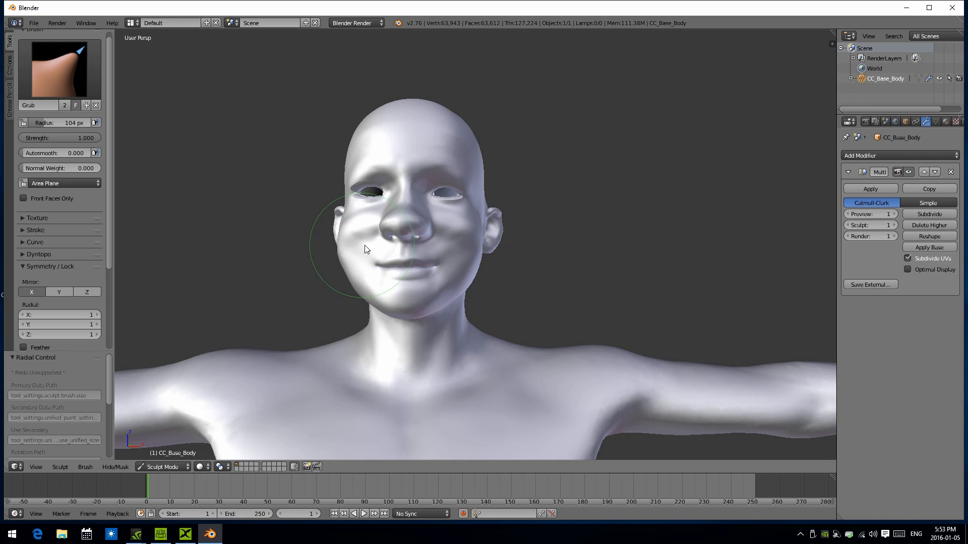
Set the Grab brush radius to 30 px and nudge the corner of the mouth inward.
scroll(358, 255, "up", 2)
key("f")
left_click(312, 285)
scroll(312, 288, "up", 3)
left_click_drag(403, 305, 394, 301)
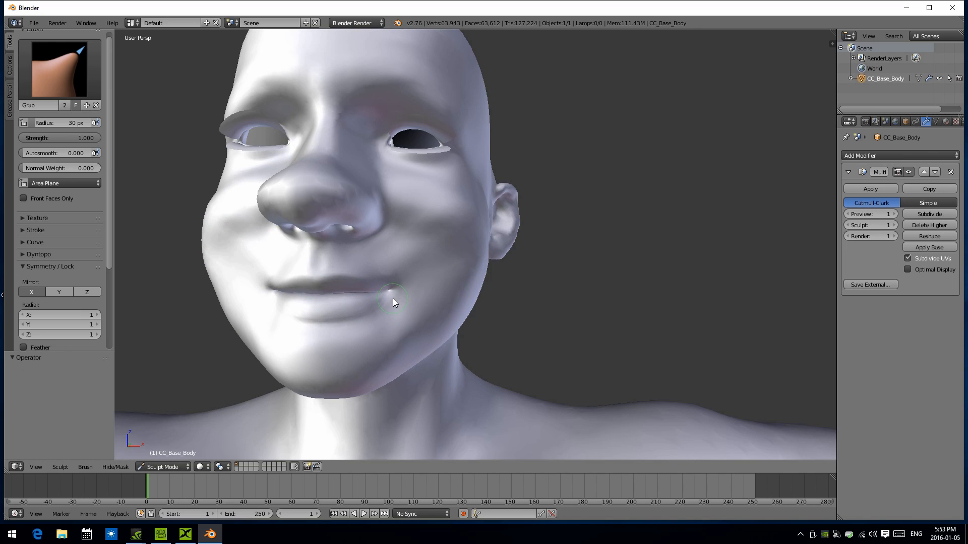
Set the Grab brush radius to 60 px and pull the corners of the mouth inward into a narrower mouth.
key("f")
left_click(403, 316)
mouse_move(396, 293)
left_mouse_down()
mouse_move(386, 278)
mouse_move(356, 277)
left_mouse_up()
middle_click_drag(369, 292, 376, 288)
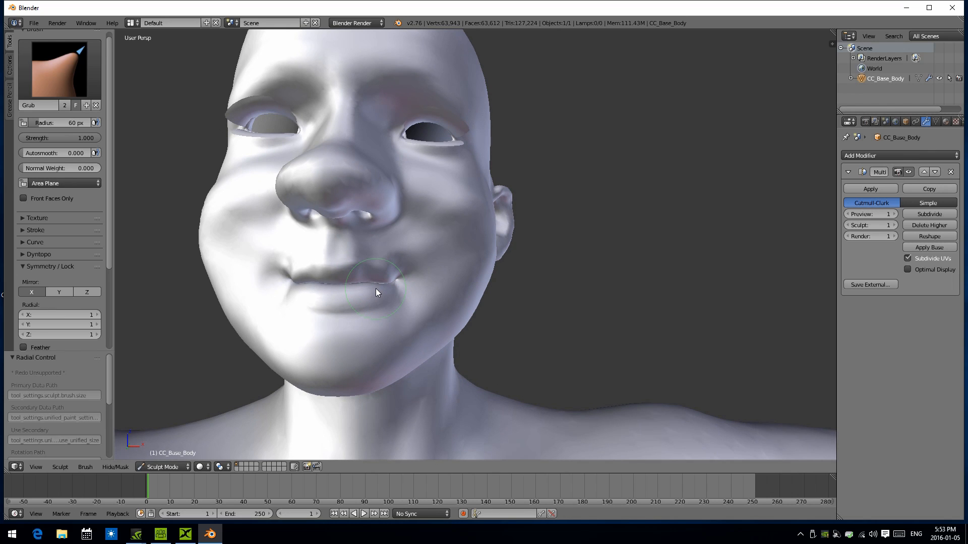
Switch to the Inflate/Deflate brush with a radius of 39 px and swell the upper and lower lips.
left_click(59, 69)
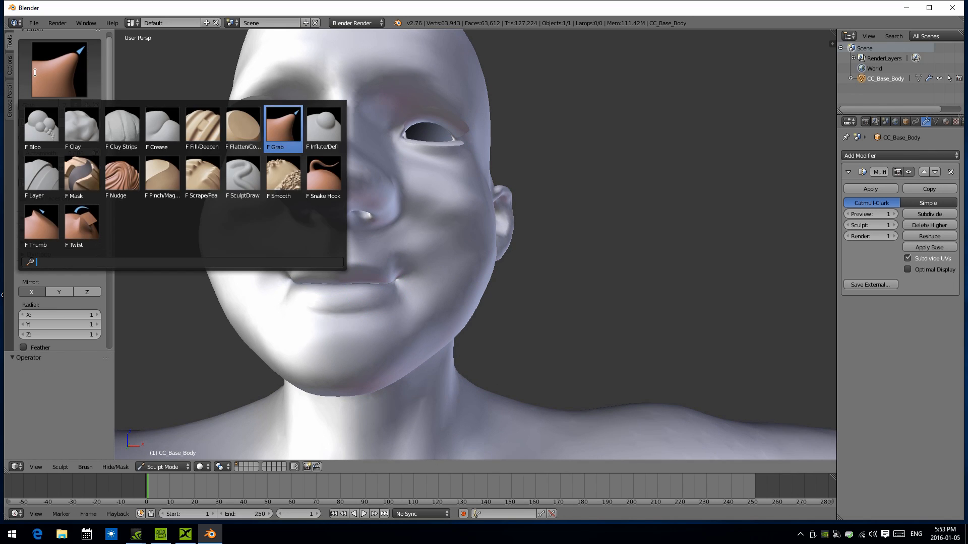
left_click(323, 127)
key("f")
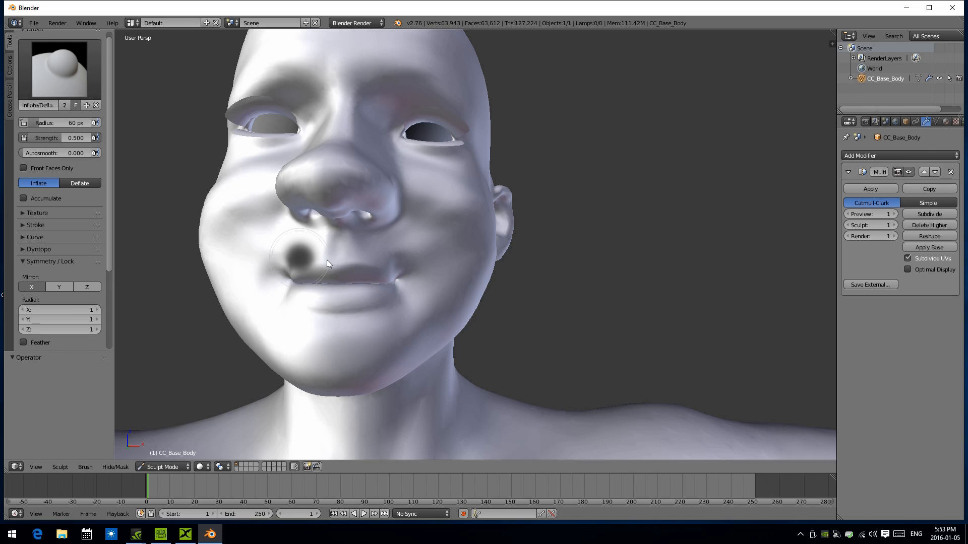
left_click(316, 266)
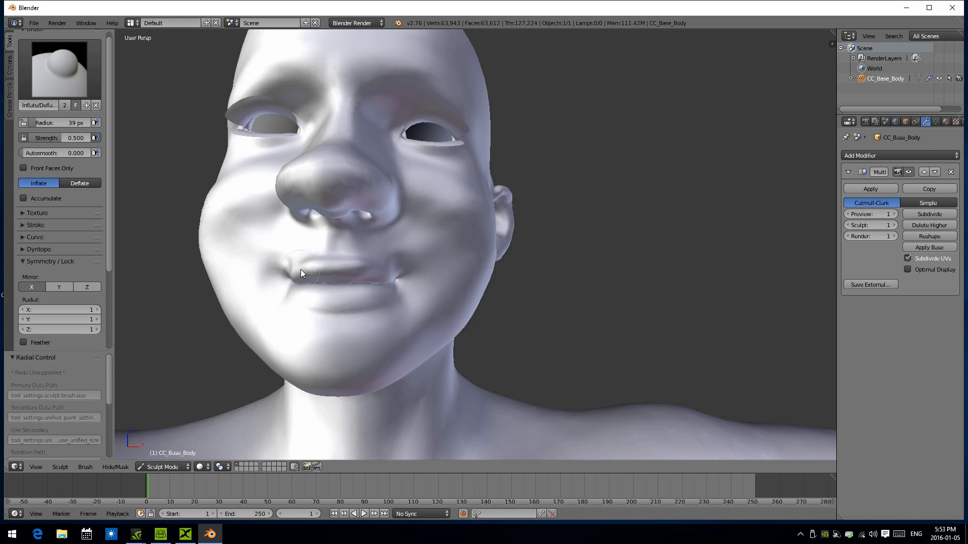
mouse_move(393, 291)
left_mouse_down()
mouse_move(319, 299)
mouse_move(289, 288)
left_mouse_up()
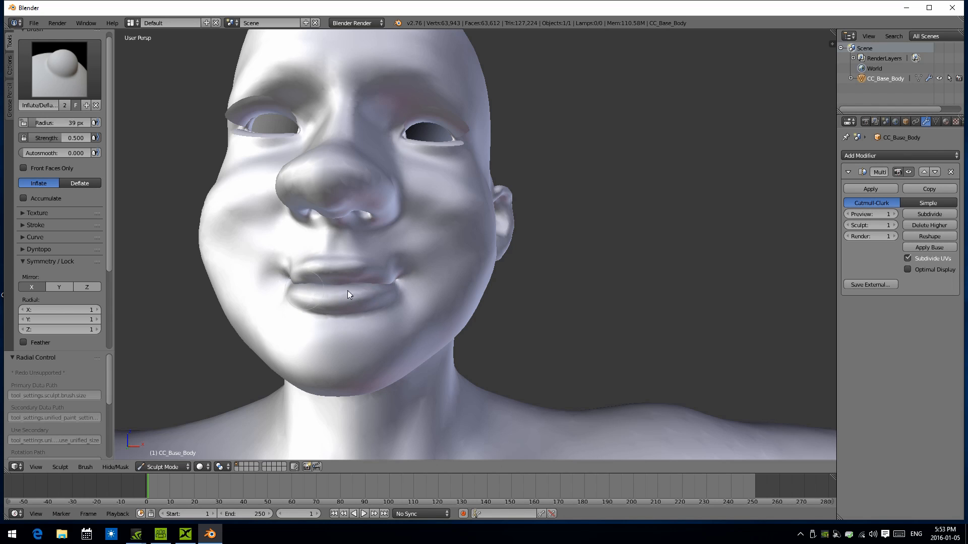
middle_click_drag(341, 292, 362, 287)
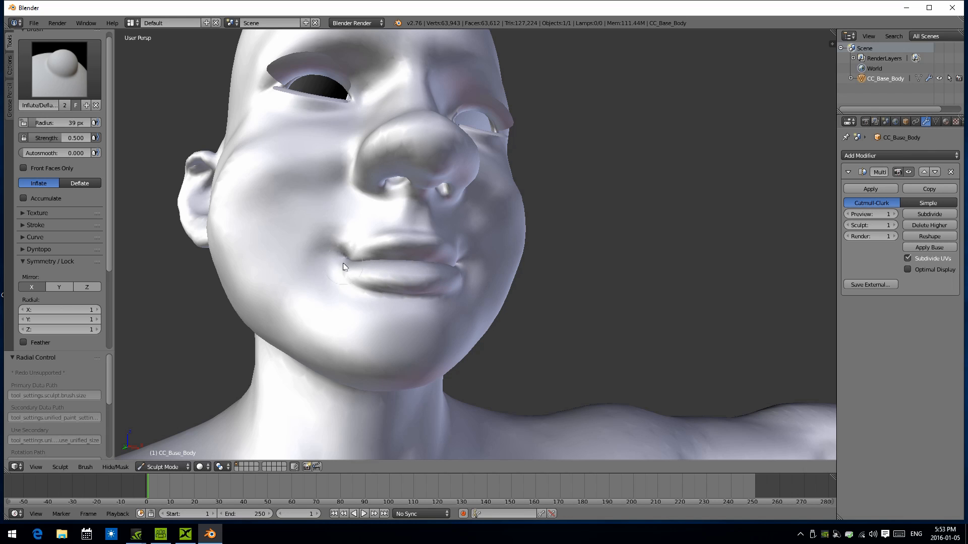
middle_click_drag(292, 285, 275, 289)
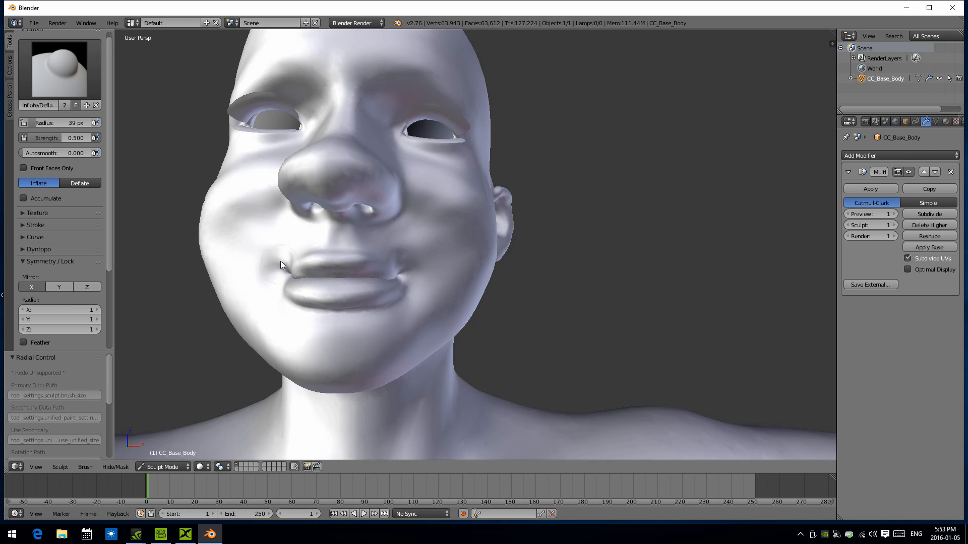
Switch to the Clay brush with a radius of 39 px and build up the area beside the mouth and the cheeks.
left_click(49, 62)
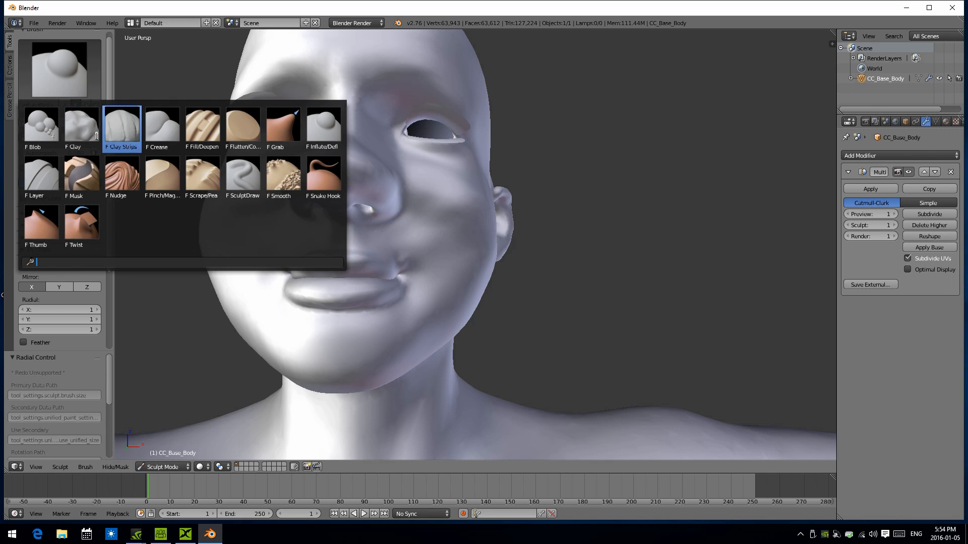
left_click(81, 124)
mouse_move(284, 250)
left_mouse_down()
mouse_move(326, 242)
mouse_move(311, 240)
left_mouse_up()
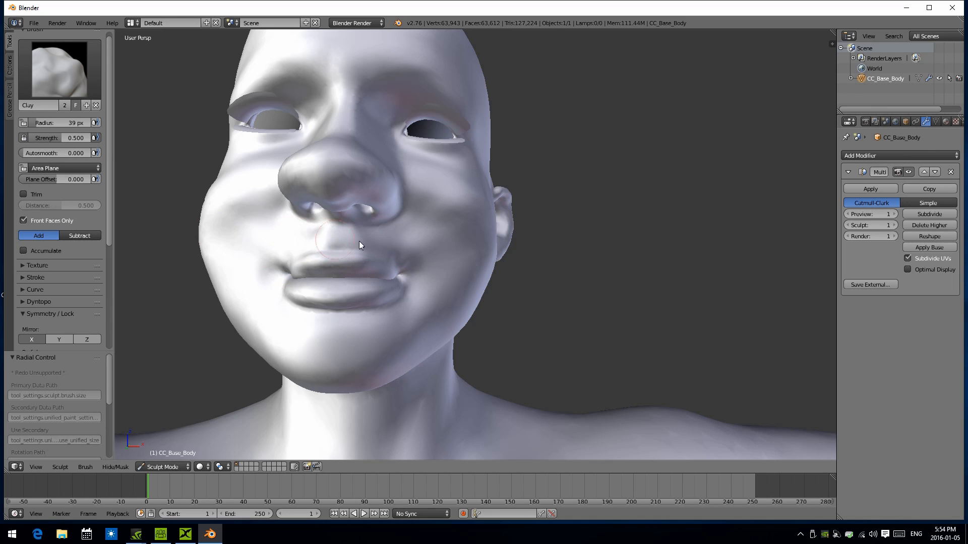
middle_click_drag(255, 242, 361, 247)
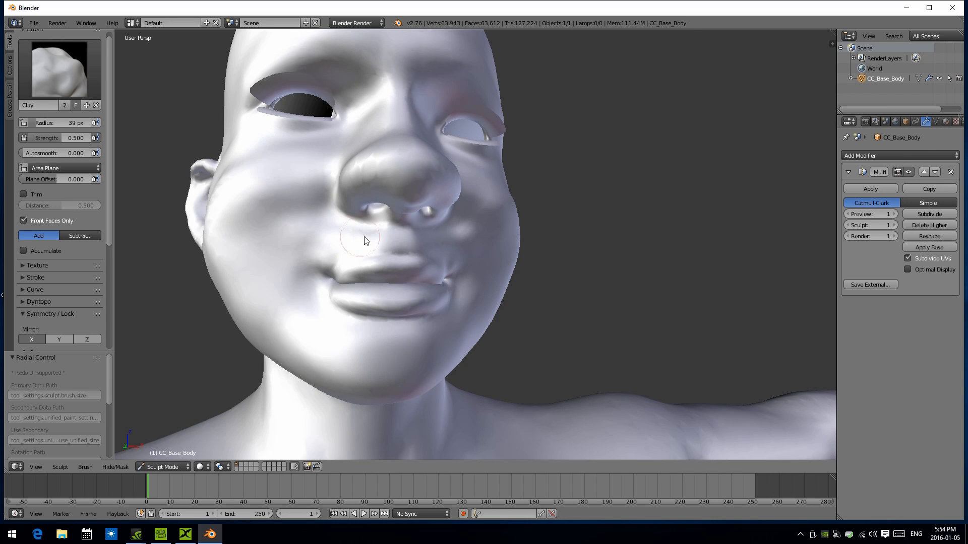
middle_click_drag(261, 226, 316, 239)
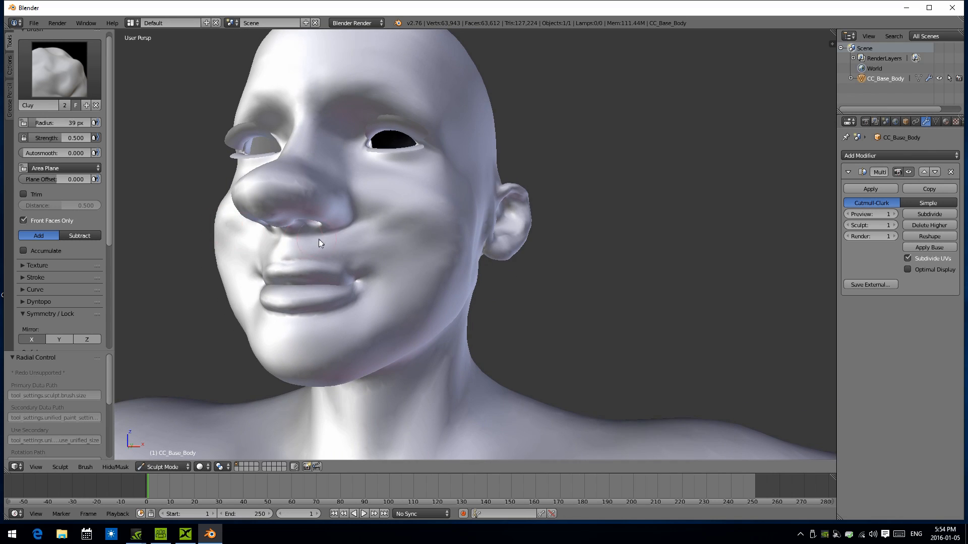
mouse_move(434, 266)
left_mouse_down()
mouse_move(395, 237)
mouse_move(425, 252)
mouse_move(420, 237)
mouse_move(453, 244)
left_mouse_up()
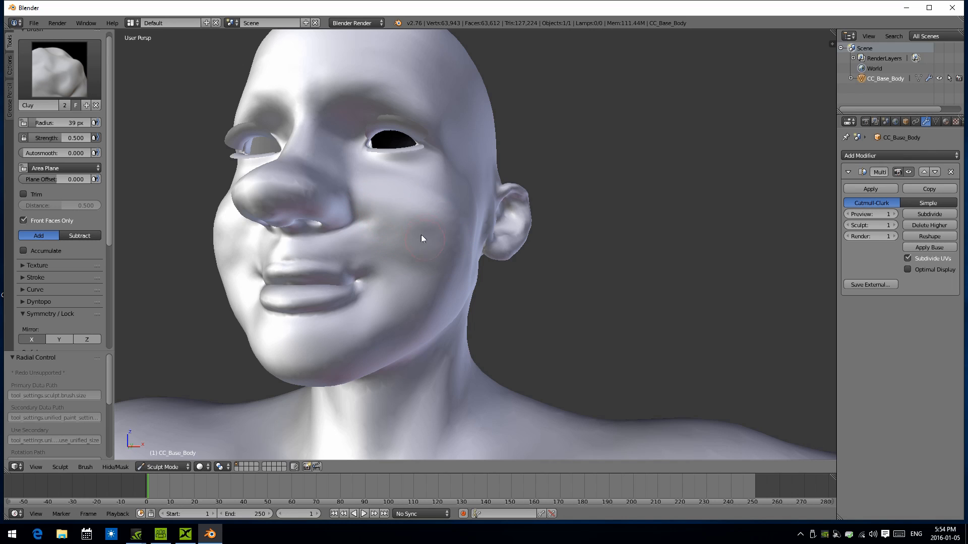
mouse_move(435, 210)
middle_mouse_down()
mouse_move(395, 244)
mouse_move(416, 249)
mouse_move(382, 215)
mouse_move(431, 223)
middle_mouse_up()
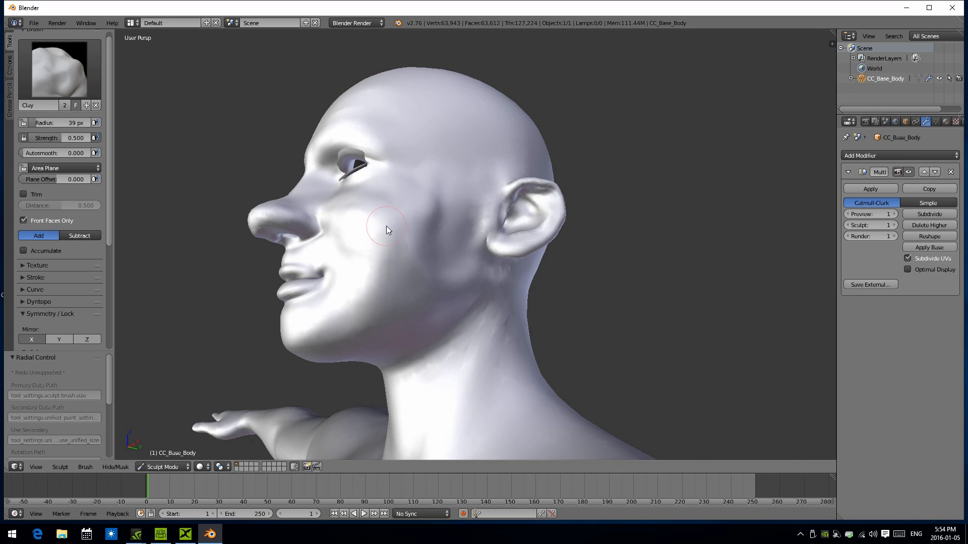
Switch to the Smooth brush, set its radius to 65 px and smooth the side of the cheek between the eye and the ear.
left_click(55, 93)
left_click(280, 180)
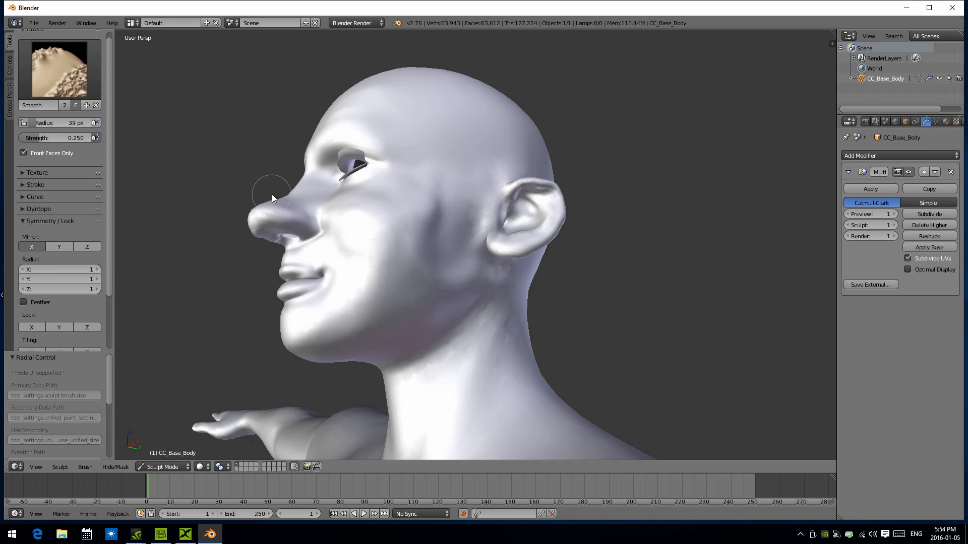
key("f")
left_click(328, 196)
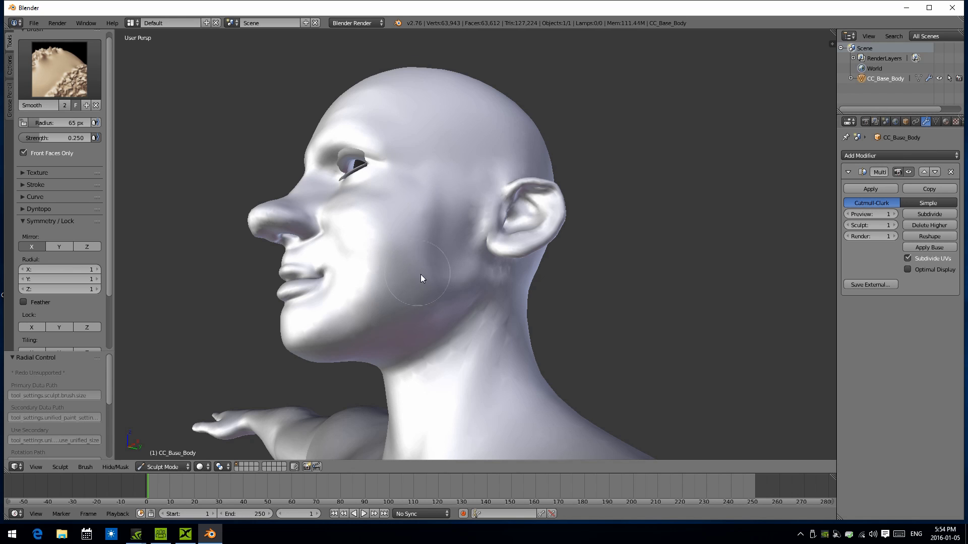
middle_click_drag(420, 274, 504, 273)
scroll(313, 280, "down", 1)
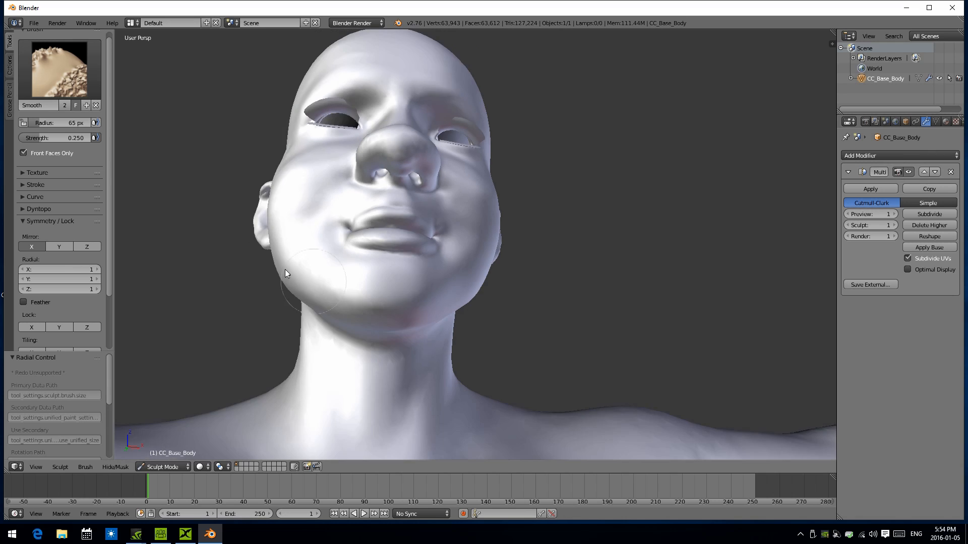
scroll(216, 235, "down", 5)
middle_click_drag(244, 223, 237, 258)
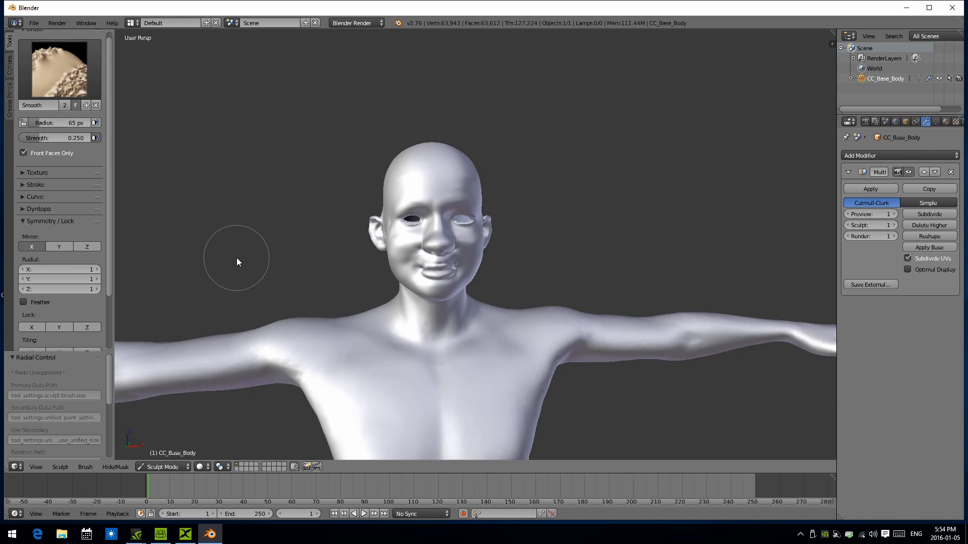
scroll(237, 258, "up", 2)
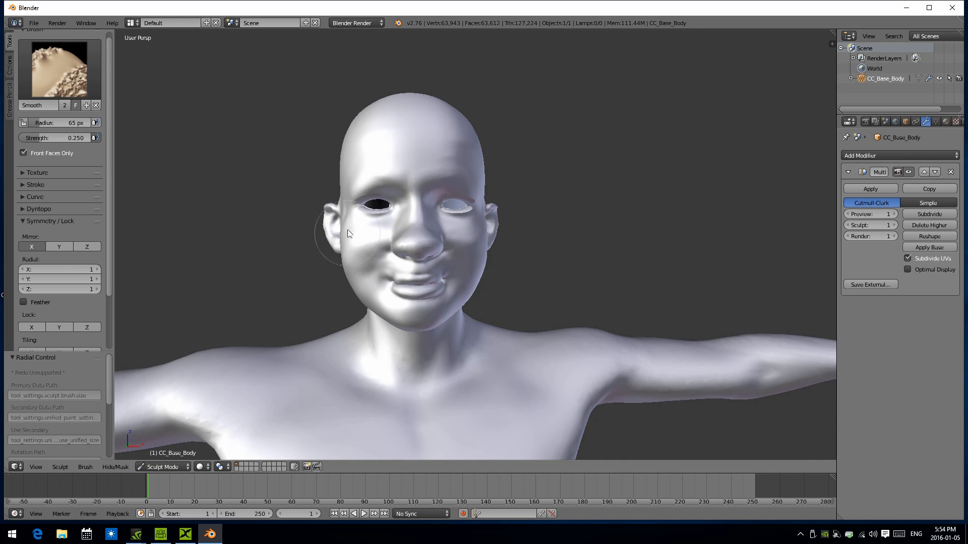
Switch to the Grab brush, try reshaping the side of the forehead and undo the strokes.
left_click(76, 80)
left_click(285, 132)
middle_click_drag(333, 152, 341, 145)
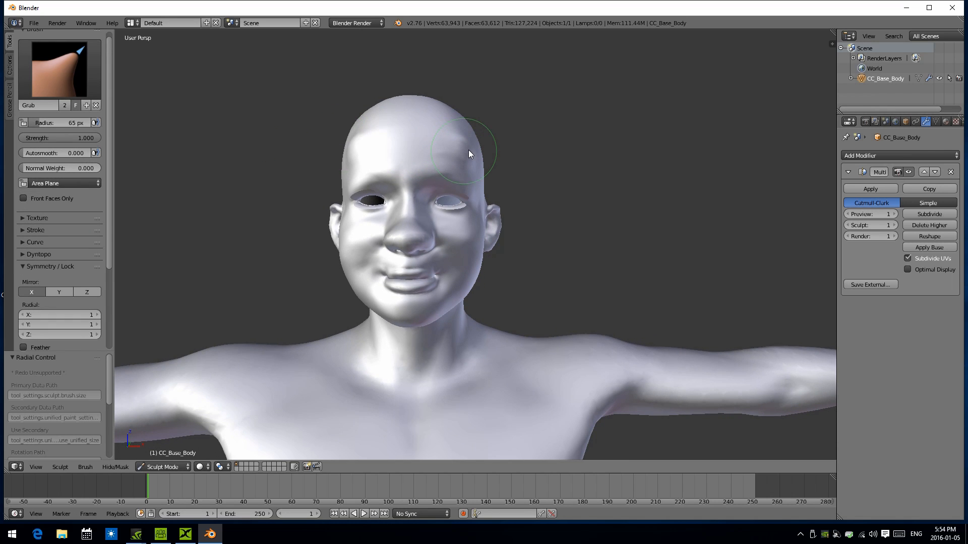
key("ctrl+z")
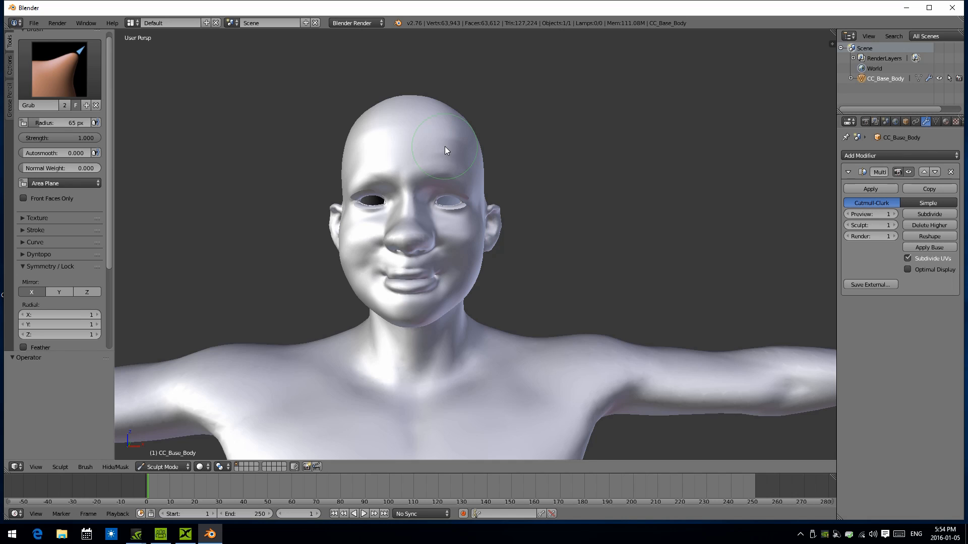
key("ctrl+z")
key("ctrl+z")
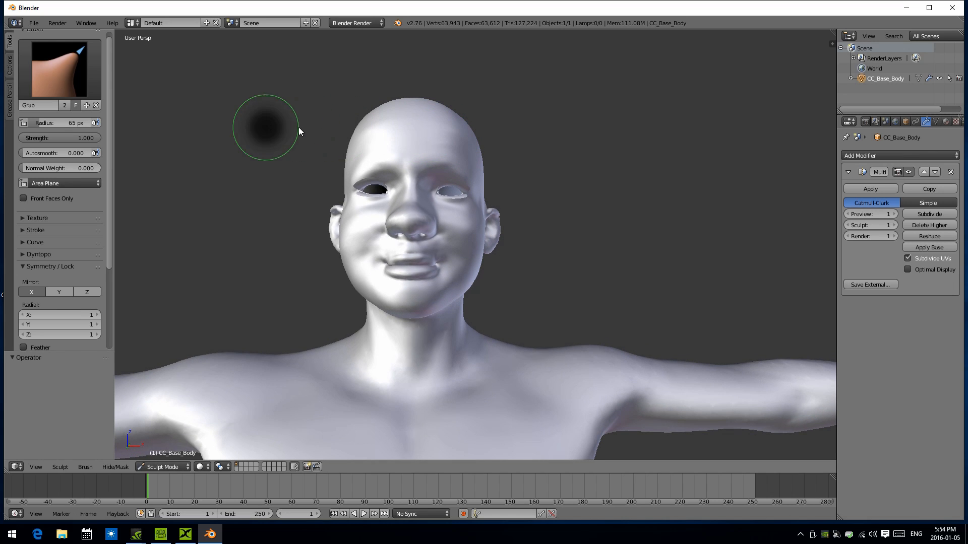
Set the Grab brush radius to 49 px and pull a mirrored pair of pointed horns up from the forehead.
left_click(290, 127)
mouse_move(462, 124)
left_mouse_down()
mouse_move(467, 110)
mouse_move(467, 124)
left_mouse_up()
middle_click_drag(468, 124, 535, 144)
mouse_move(479, 134)
left_mouse_down()
mouse_move(482, 99)
mouse_move(477, 107)
left_mouse_up()
scroll(344, 122, "down", 4)
middle_click_drag(341, 121, 343, 113)
left_click_drag(462, 165, 467, 159)
middle_click_drag(476, 187, 499, 208)
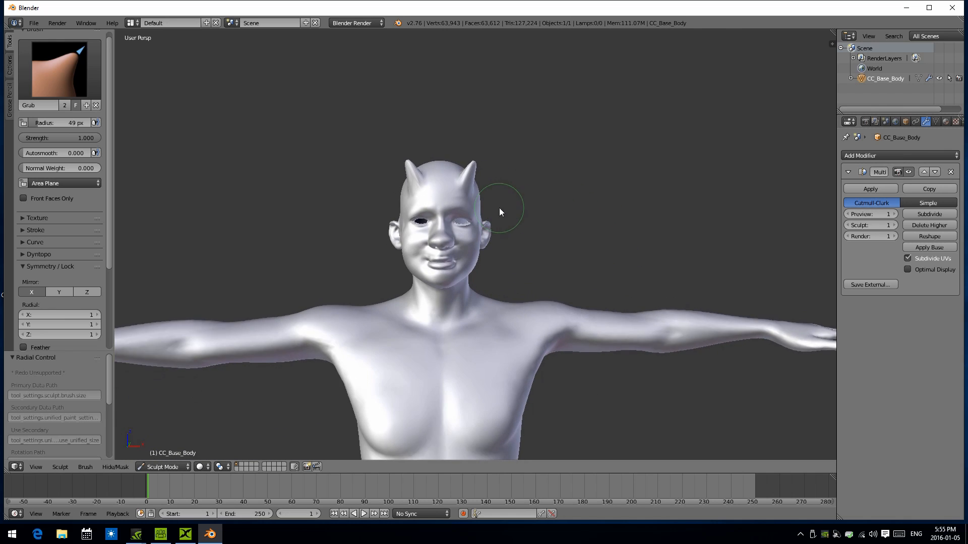
Set the Grab brush radius to 57 px and push the hands inward toward the body, working from above.
scroll(499, 208, "down", 2)
middle_click_drag(329, 216, 282, 159)
scroll(282, 159, "down", 3)
mouse_move(338, 257)
middle_mouse_down()
mouse_move(423, 273)
mouse_move(482, 267)
mouse_move(246, 244)
mouse_move(220, 210)
middle_mouse_up()
left_click(59, 69)
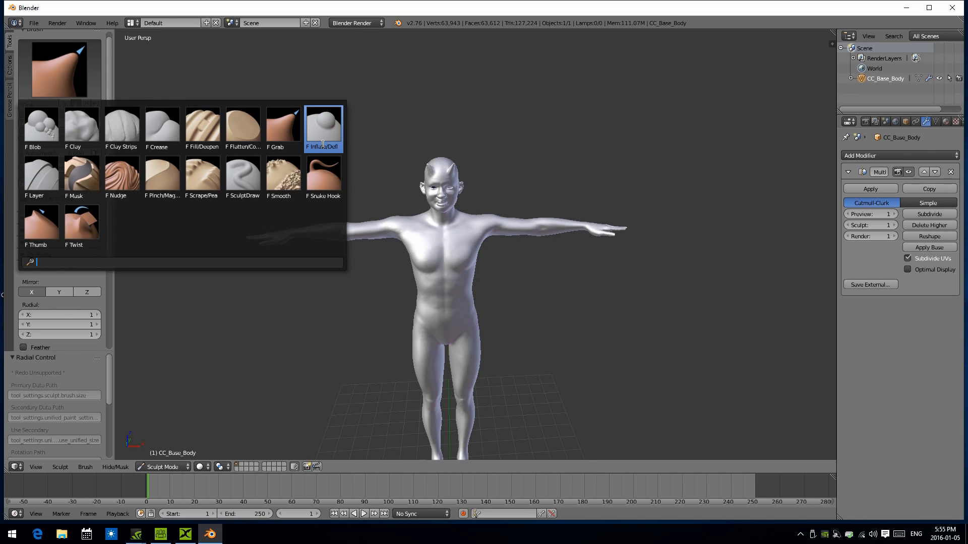
left_click(289, 140)
mouse_move(292, 235)
middle_mouse_down()
mouse_move(301, 322)
mouse_move(255, 332)
middle_mouse_up()
key("f")
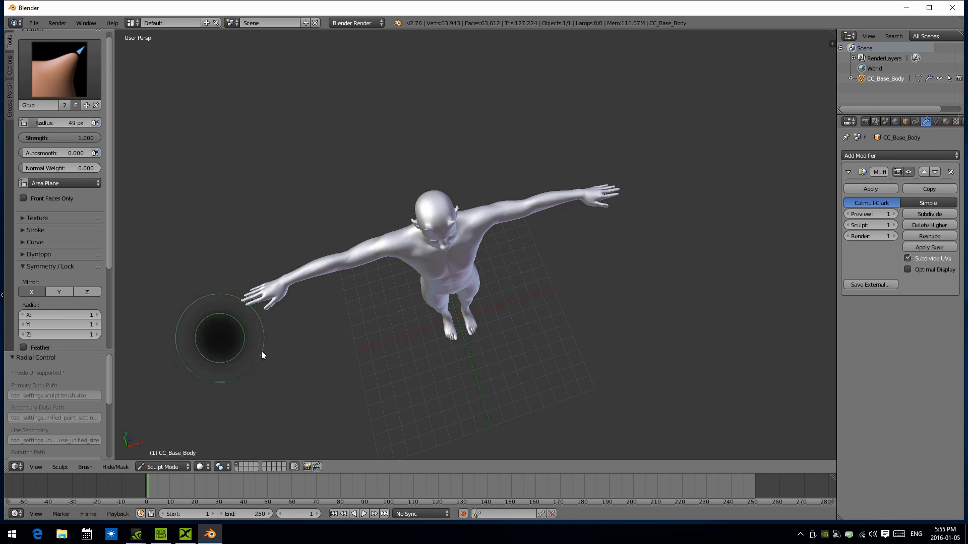
left_click(244, 347)
middle_click_drag(227, 345, 319, 363)
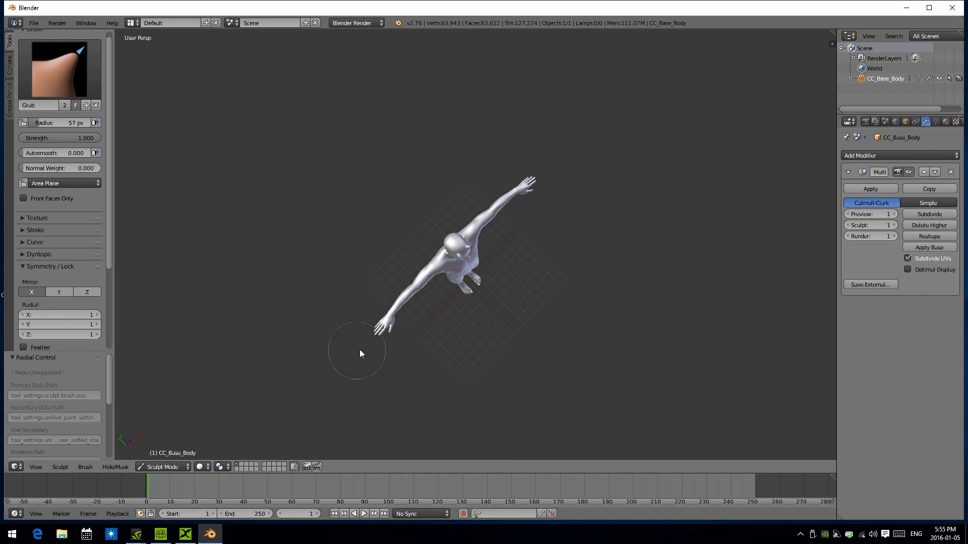
left_click_drag(378, 331, 382, 327)
middle_click_drag(382, 328, 302, 223)
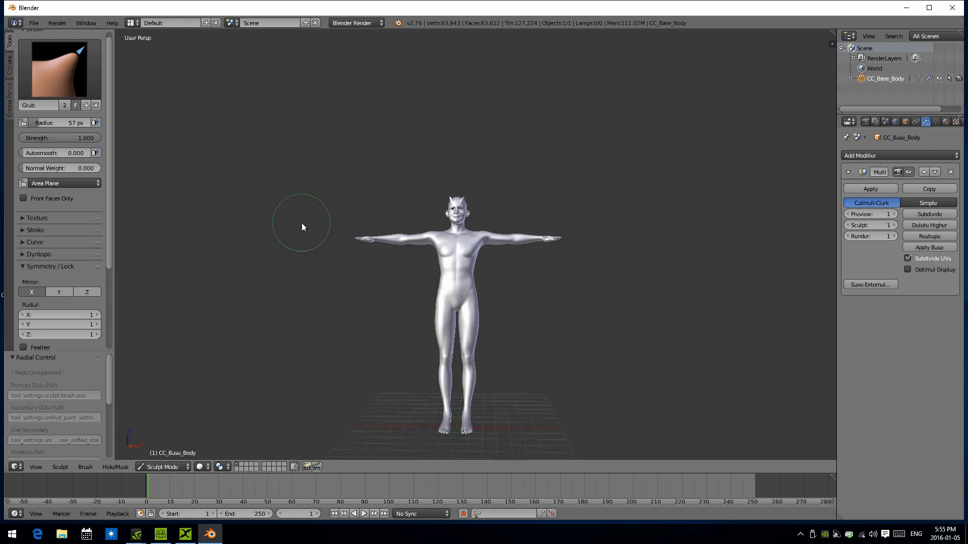
Set the Grab brush radius to 104 px and push both hands further inward to shorten the arms.
scroll(306, 231, "up", 3)
key("g")
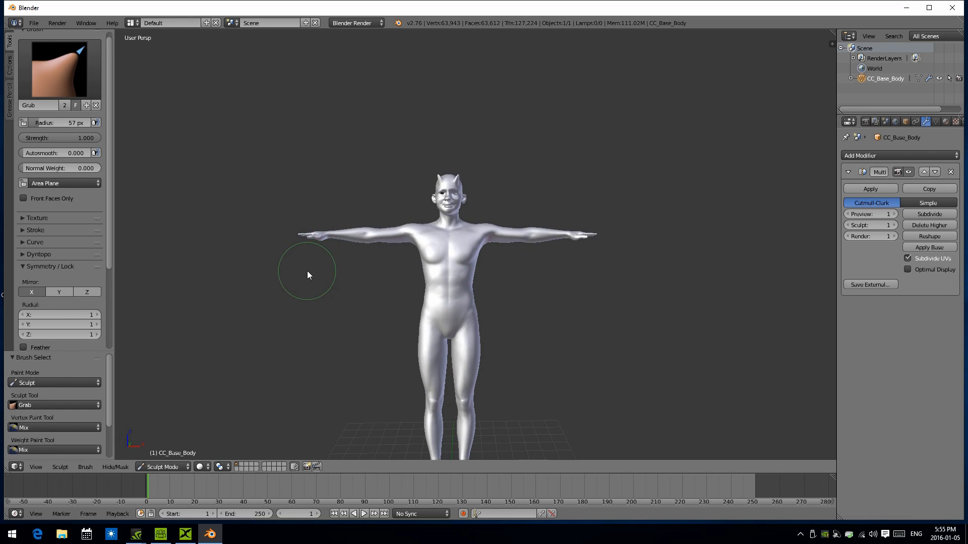
key("f")
left_click(329, 286)
left_click_drag(324, 234, 332, 234)
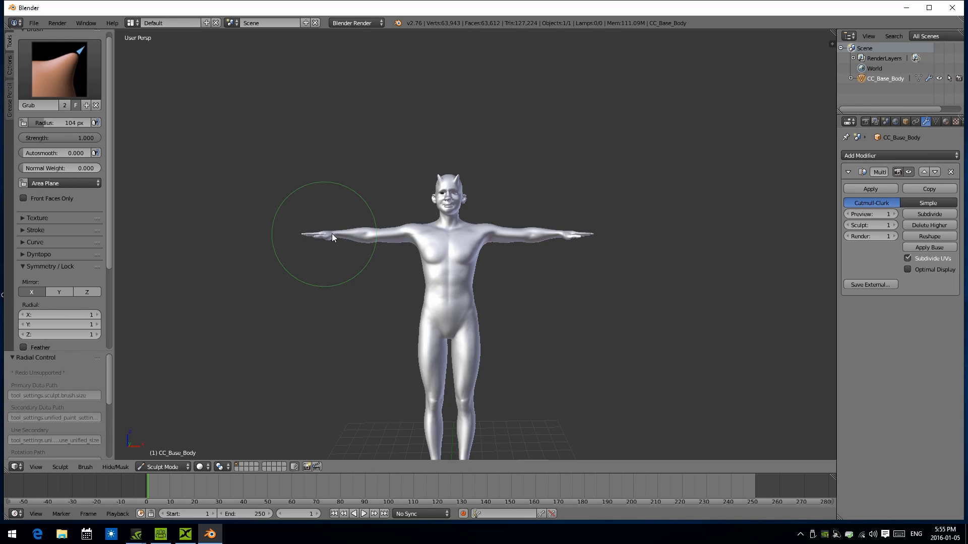
middle_click_drag(286, 234, 297, 241)
left_click_drag(297, 235, 306, 235)
middle_click_drag(303, 256, 302, 249)
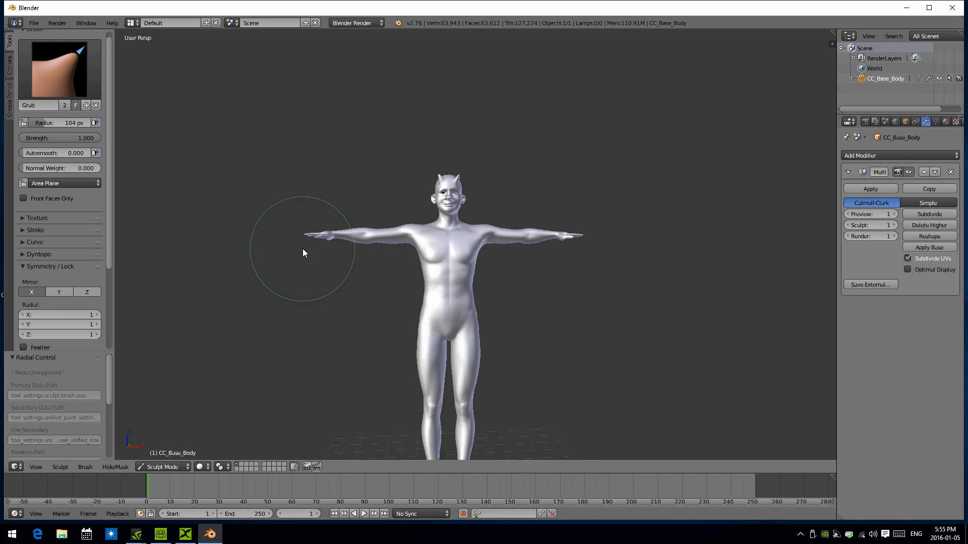
Push the feet upward to shorten the lower legs, setting the Grab brush radius to 148 px.
scroll(299, 264, "down", 2)
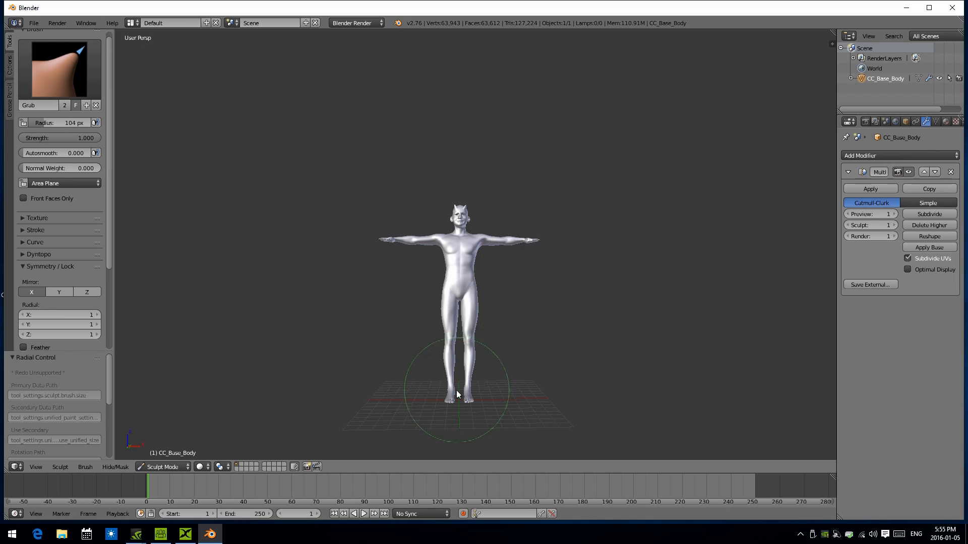
left_click_drag(452, 393, 451, 389)
middle_click_drag(434, 379, 513, 364)
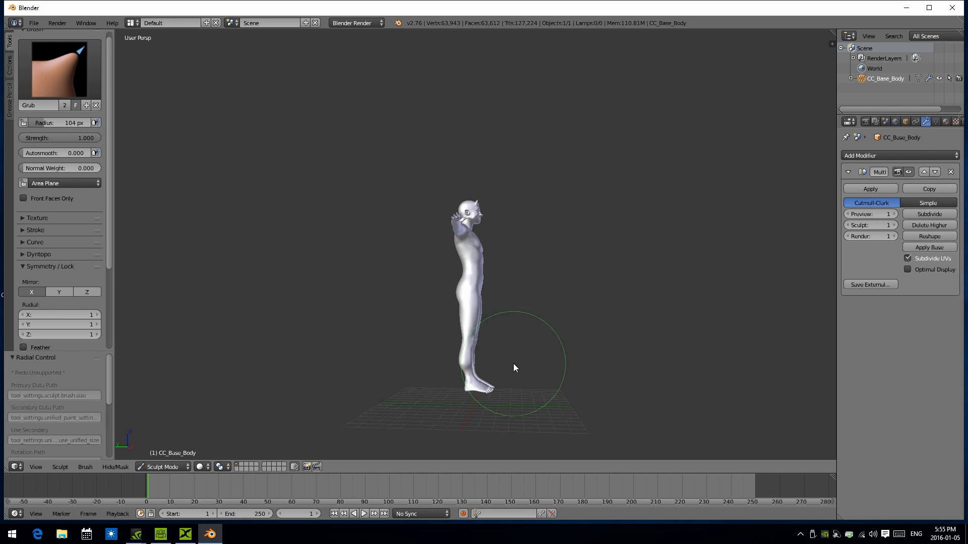
left_click(513, 381)
mouse_move(513, 380)
middle_mouse_down()
mouse_move(483, 404)
mouse_move(501, 393)
middle_mouse_up()
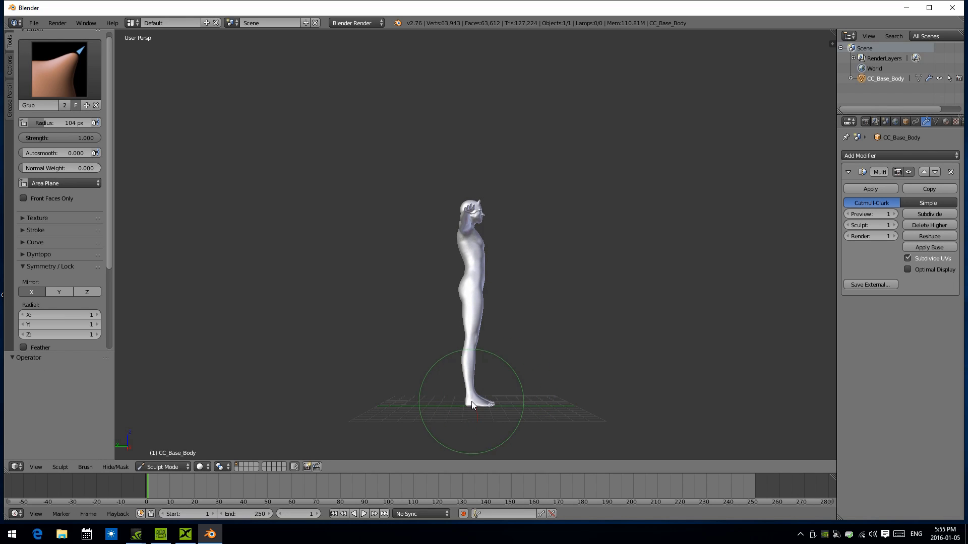
key("f")
left_click(492, 416)
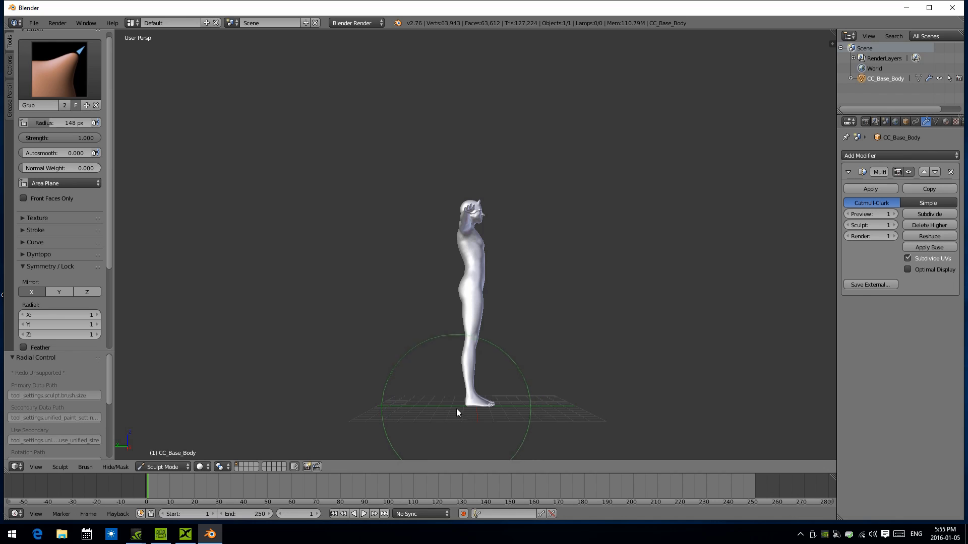
left_click_drag(471, 401, 471, 392)
Set the Grab brush radius to 57 px and nudge the toes and front of the feet slightly upward.
mouse_move(486, 396)
middle_mouse_down()
mouse_move(358, 401)
mouse_move(380, 348)
mouse_move(292, 367)
mouse_move(303, 319)
mouse_move(283, 355)
mouse_move(281, 343)
middle_mouse_up()
scroll(290, 369, "up", 4)
key("f")
left_click(258, 322)
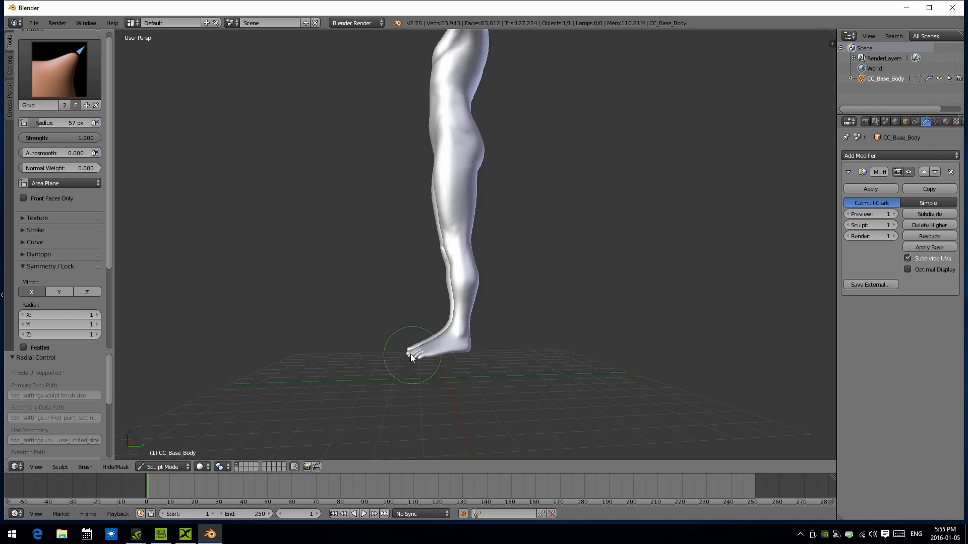
middle_click_drag(378, 359, 488, 363)
left_click_drag(447, 367, 447, 364)
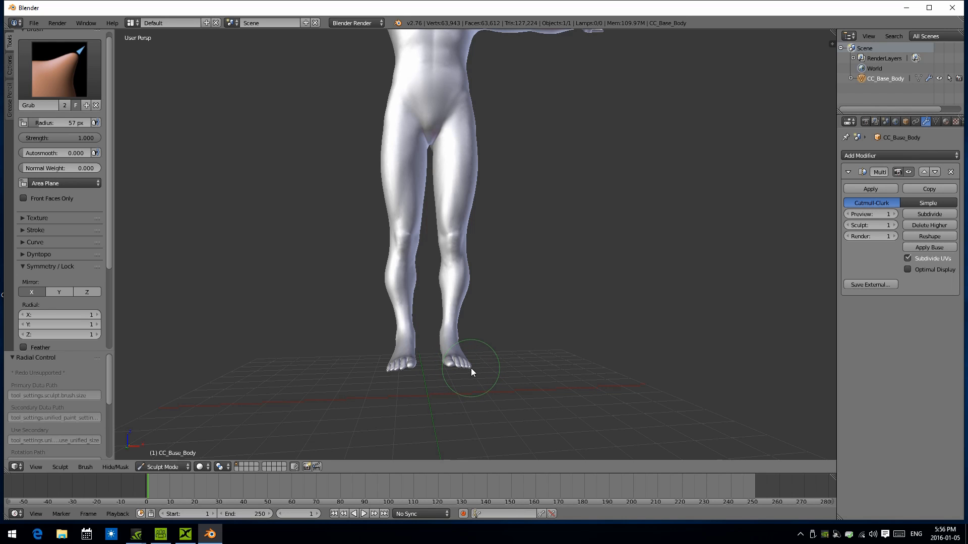
Switch to the Inflate/Deflate brush with a radius of 57 px and swell the shoulders.
scroll(330, 354, "down", 2)
scroll(330, 354, "down", 3)
mouse_move(333, 292)
middle_mouse_down()
mouse_move(312, 389)
mouse_move(293, 359)
mouse_move(295, 338)
mouse_move(280, 367)
middle_mouse_up()
scroll(280, 366, "up", 2)
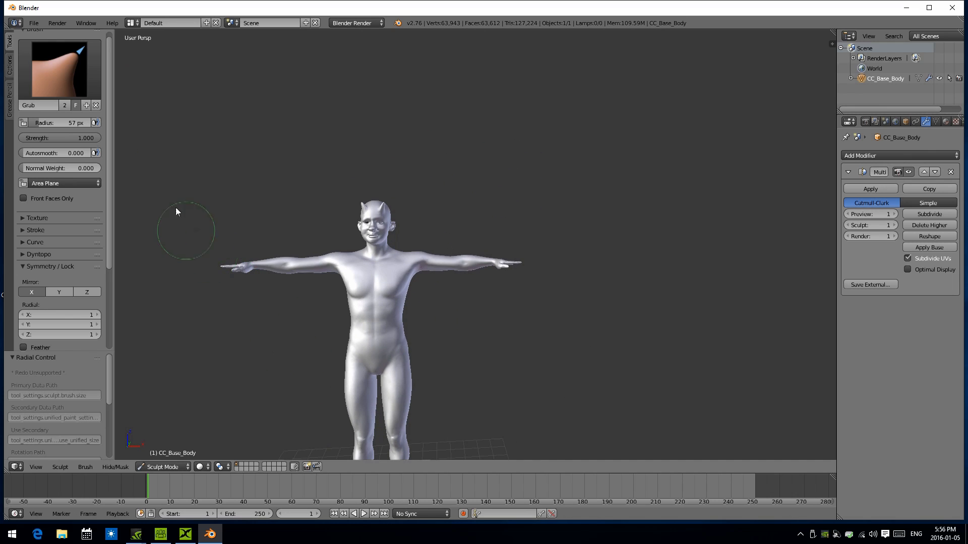
left_click(74, 75)
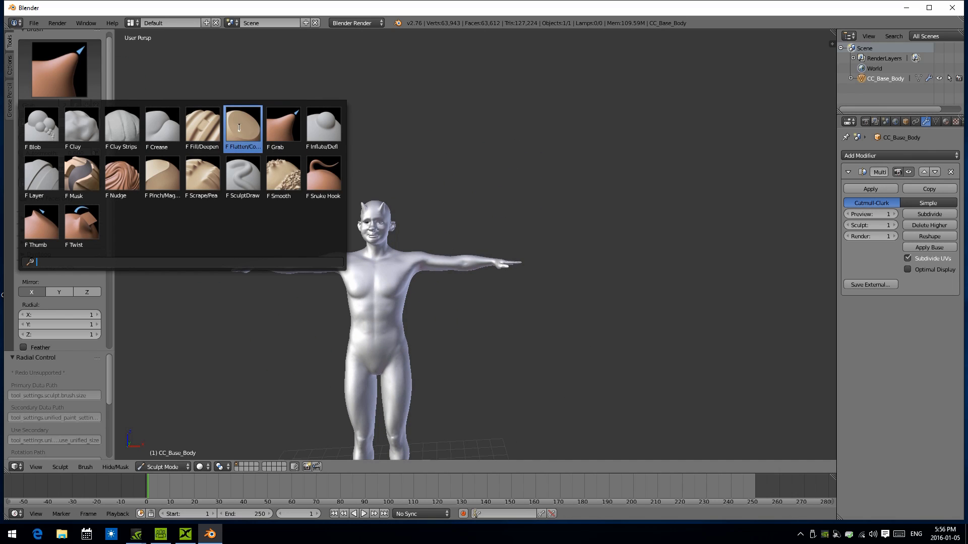
left_click(313, 139)
mouse_move(267, 324)
middle_mouse_down()
mouse_move(277, 298)
mouse_move(296, 325)
middle_mouse_up()
scroll(298, 317, "up", 4)
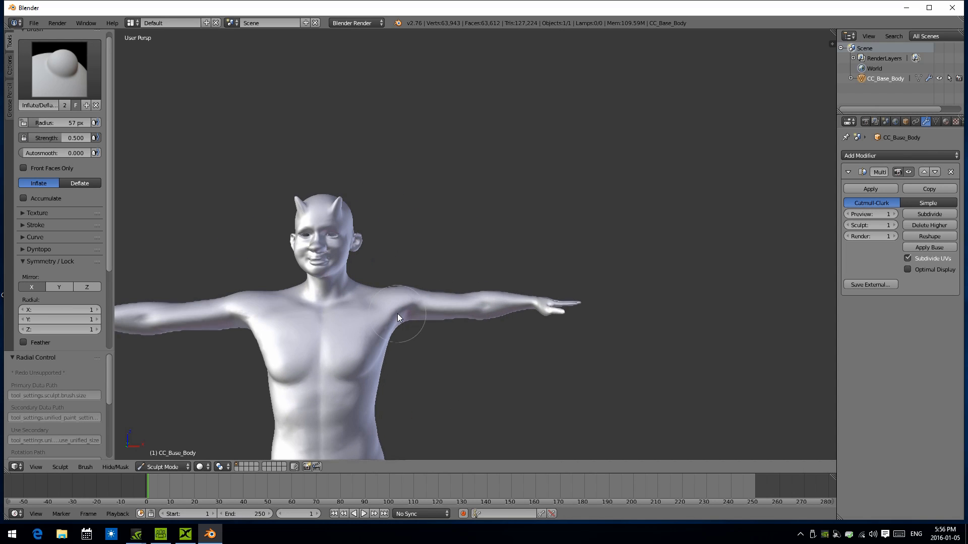
mouse_move(397, 305)
left_mouse_down()
mouse_move(423, 304)
mouse_move(409, 300)
left_mouse_up()
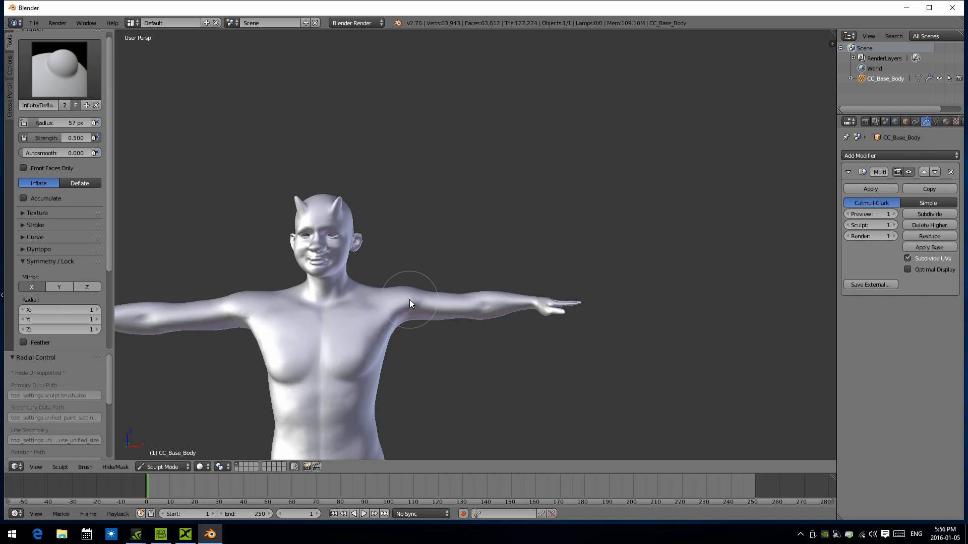
Set the Inflate/Deflate brush radius to 88 px and inflate the shoulders into bulkier muscles.
left_click(51, 73)
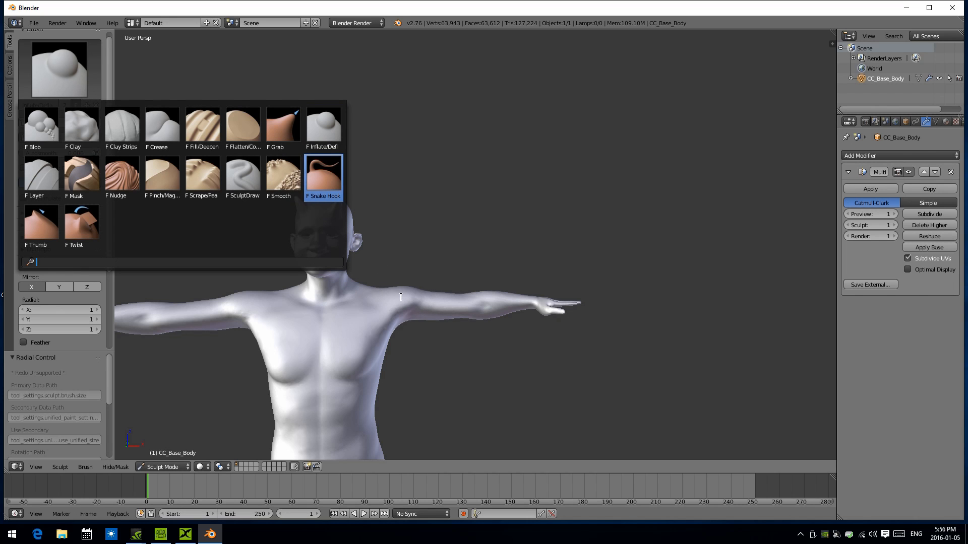
key("f")
left_click(435, 261)
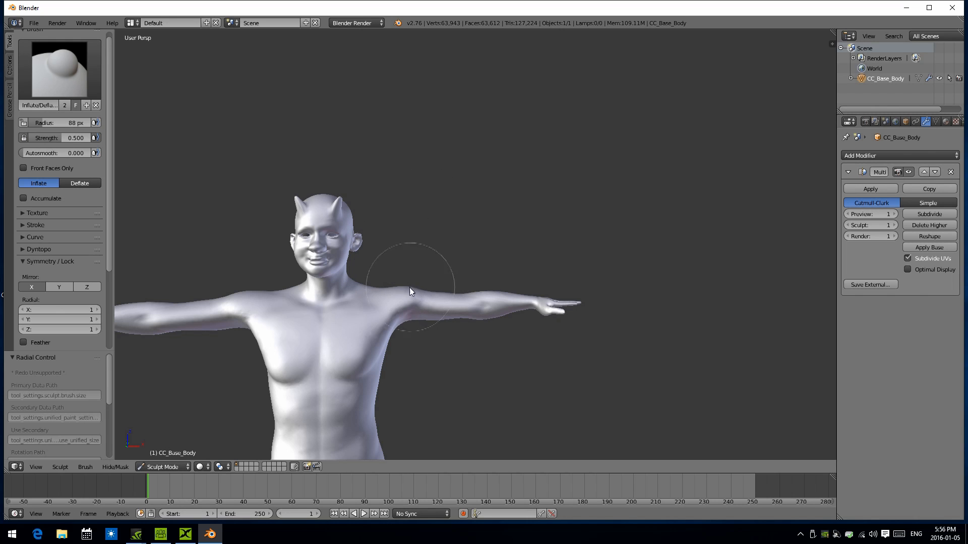
mouse_move(421, 296)
left_mouse_down()
mouse_move(405, 287)
mouse_move(432, 301)
mouse_move(415, 310)
mouse_move(428, 298)
mouse_move(384, 300)
left_mouse_up()
Set the Inflate/Deflate brush radius to 58 px and swell the muscles at the base of the neck.
key("f")
left_click(348, 293)
mouse_move(349, 292)
left_mouse_down()
mouse_move(358, 289)
mouse_move(347, 293)
left_mouse_up()
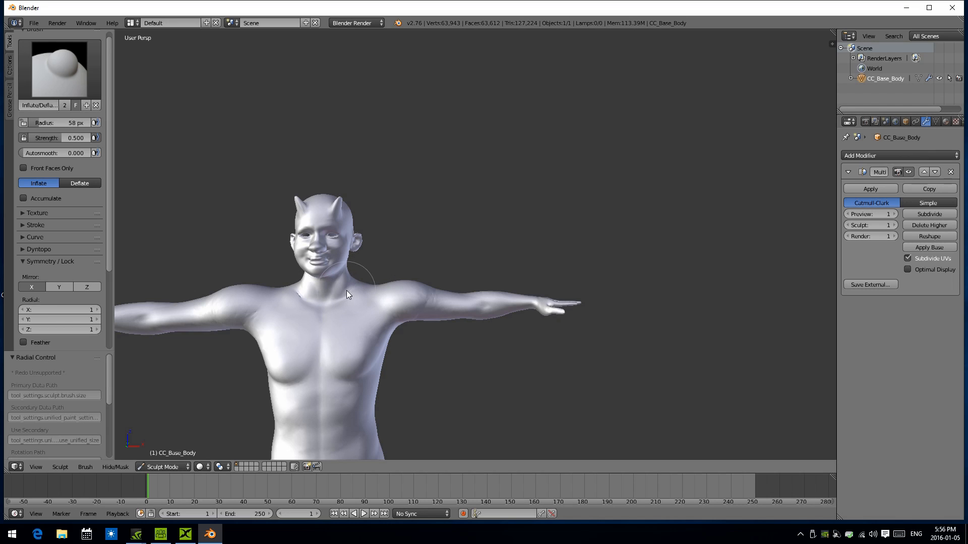
Undo the last neck stroke and inflate the muscles from the base of the neck across the shoulder.
key("ctrl+z")
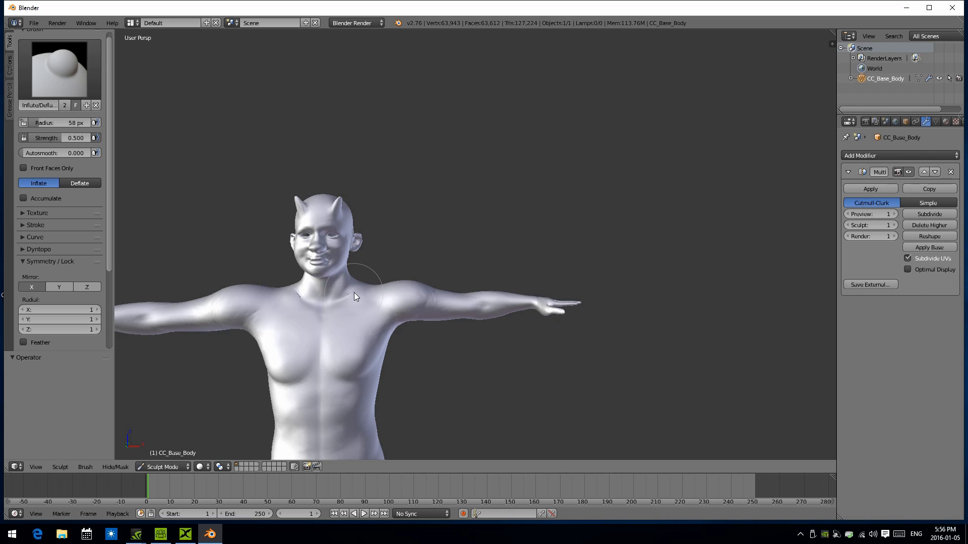
scroll(319, 317, "up", 2)
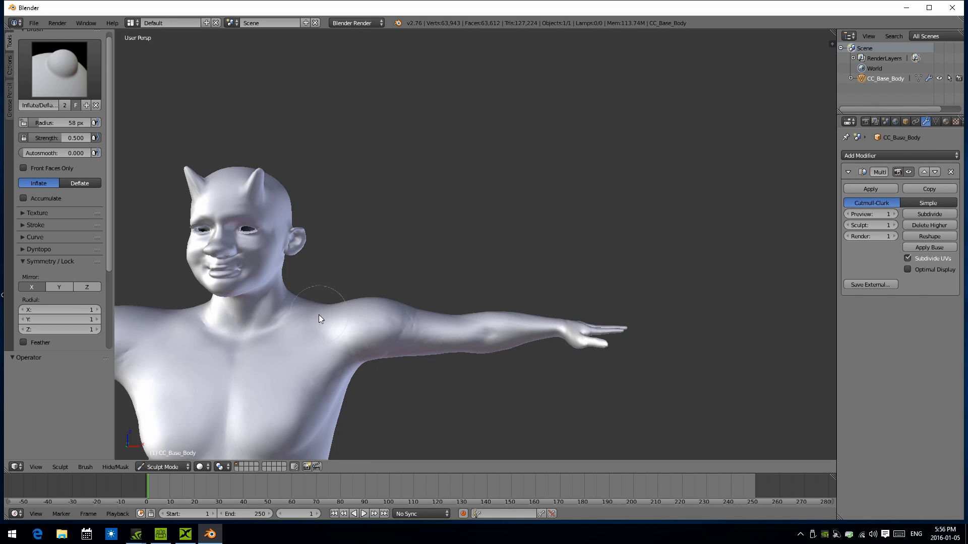
left_click_drag(302, 308, 405, 325)
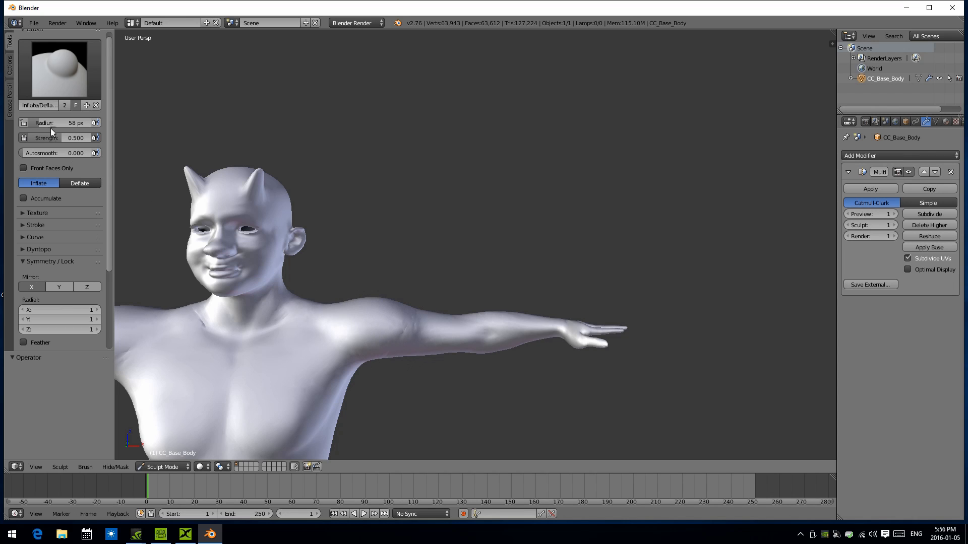
Switch to the Smooth brush, set its radius to 54 px and soften the shoulders and upper arms.
left_click(59, 69)
left_click(281, 174)
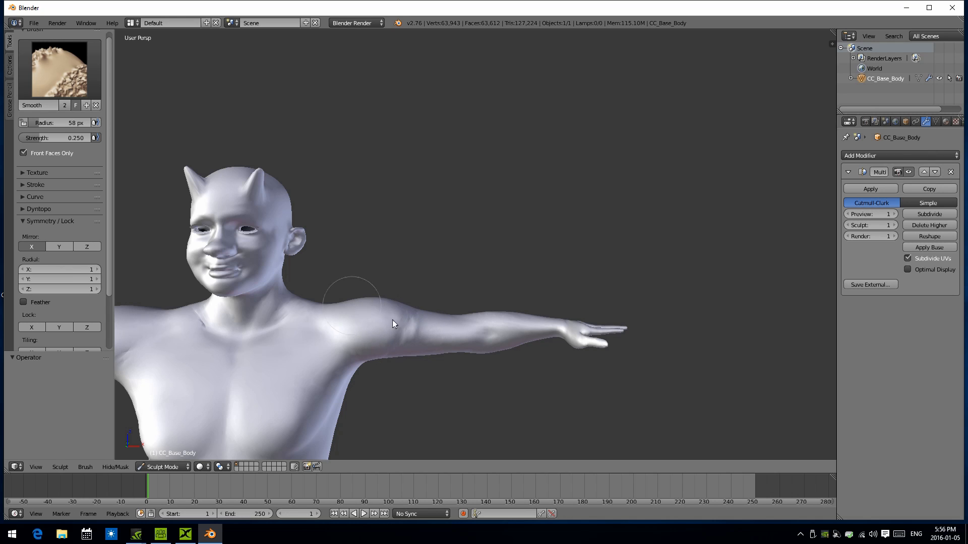
middle_click_drag(352, 328, 368, 305)
middle_click_drag(242, 326, 210, 354)
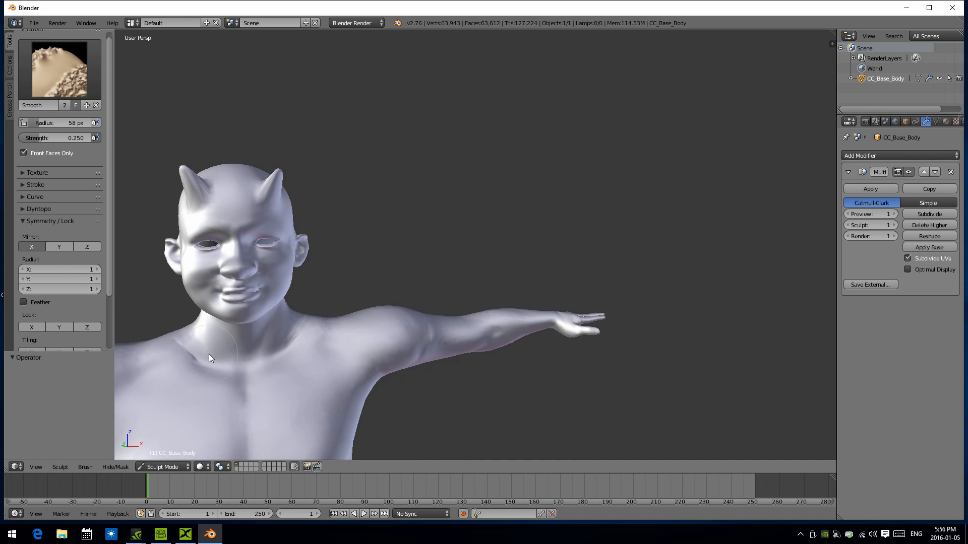
key("f")
left_click(186, 353)
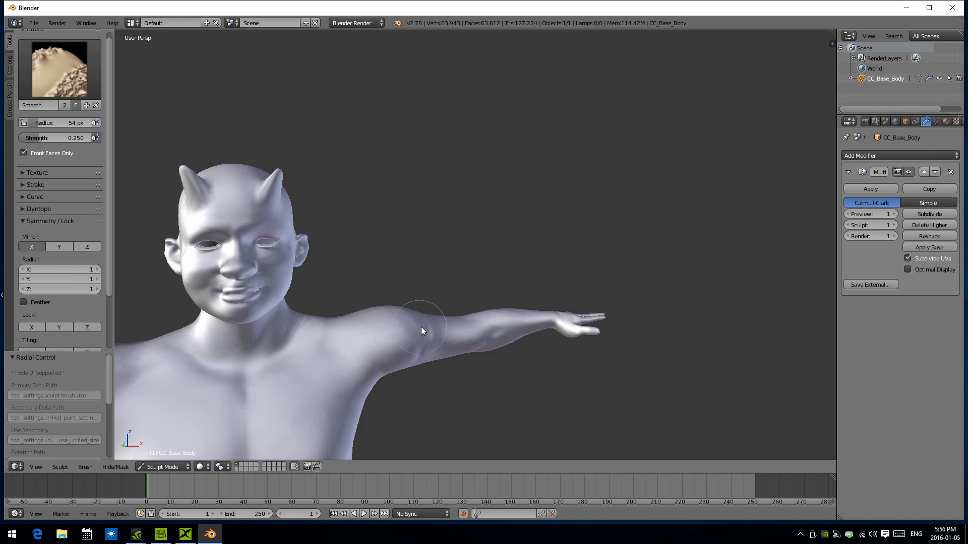
scroll(377, 304, "down", 4)
middle_click_drag(377, 305, 361, 283)
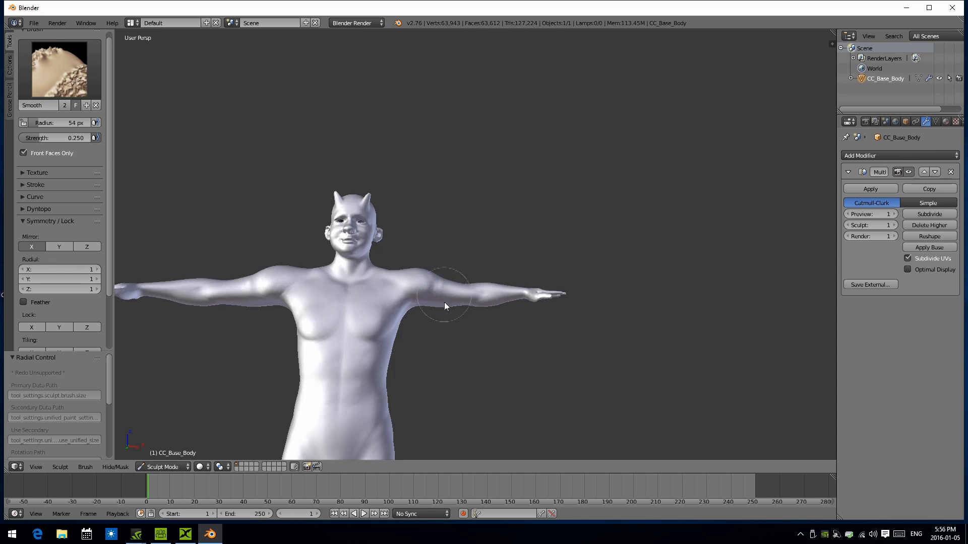
middle_click_drag(444, 288, 444, 274)
mouse_move(436, 323)
middle_mouse_down()
mouse_move(434, 285)
mouse_move(387, 283)
middle_mouse_up()
Switch to the Inflate/Deflate brush with a radius of 54 px and swell the arm muscles.
left_click(51, 87)
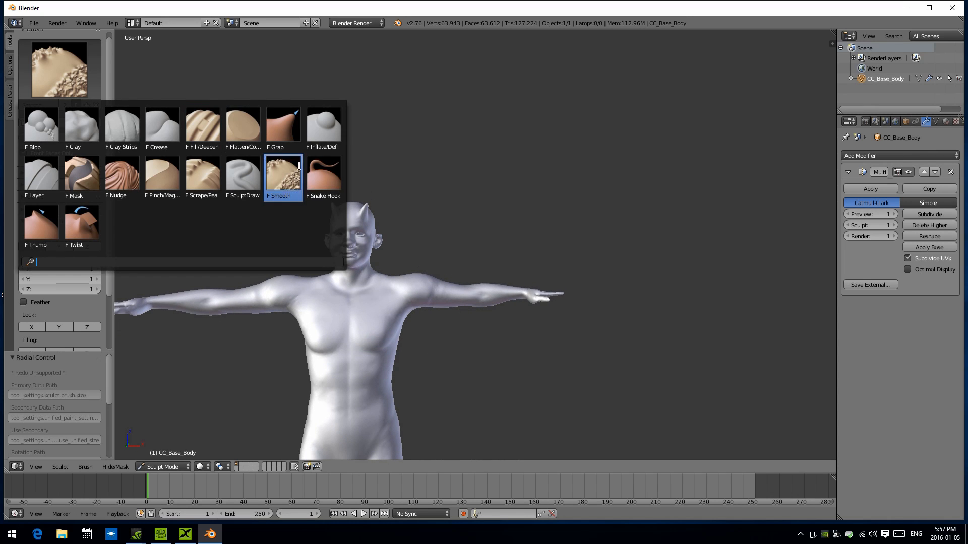
left_click(323, 126)
scroll(436, 335, "up", 3)
scroll(437, 335, "up", 1)
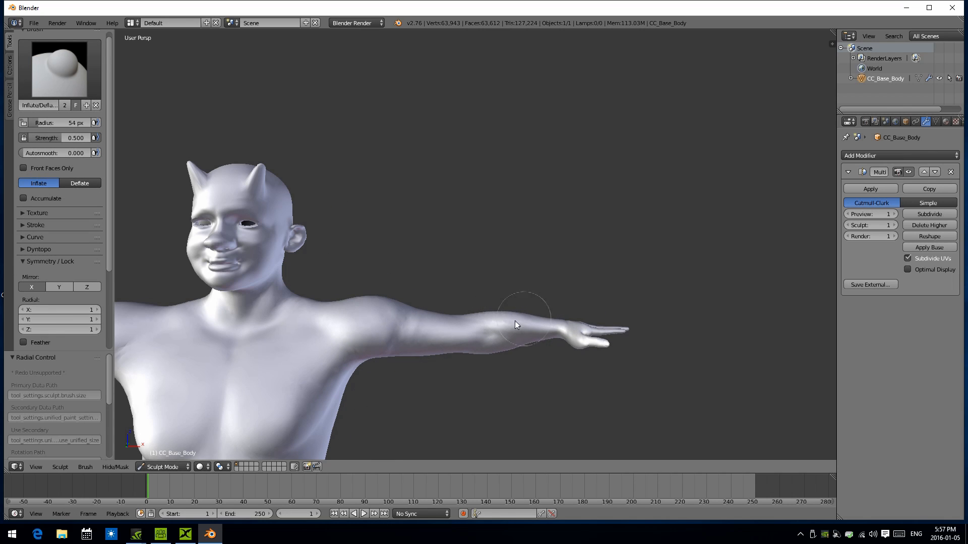
middle_click_drag(469, 337, 437, 334)
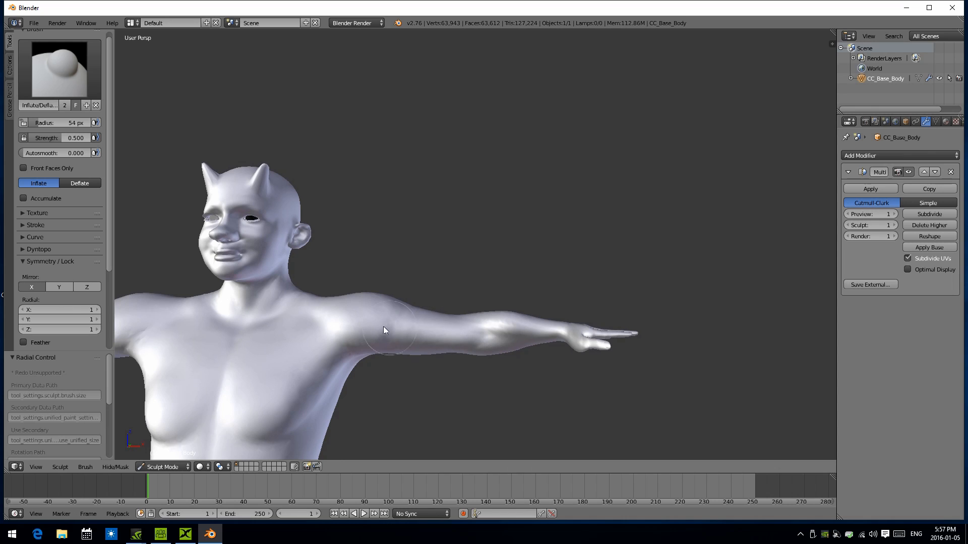
scroll(387, 323, "down", 5)
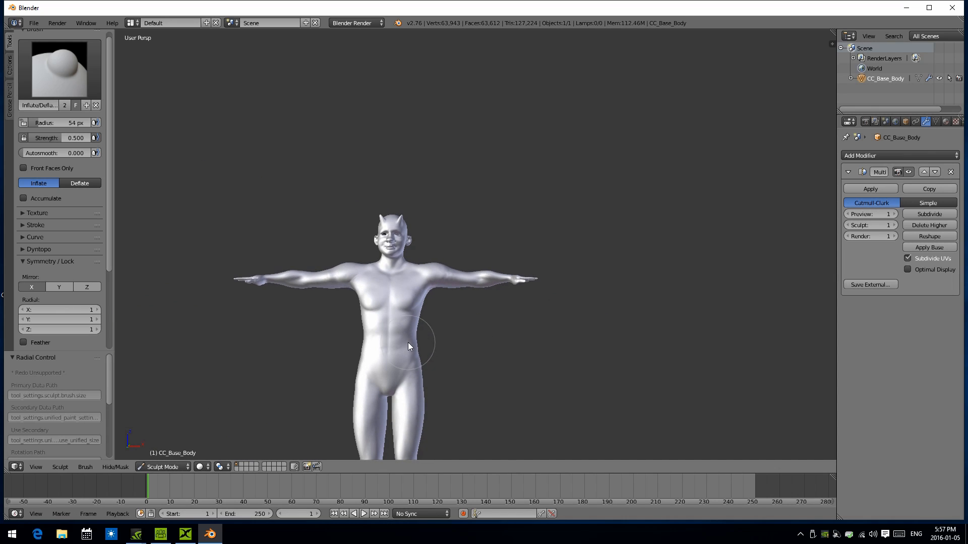
Set the Inflate/Deflate brush radius to 27 px and inflate the lower edge of the chest muscles.
left_click_drag(363, 291, 374, 298)
mouse_move(369, 325)
middle_mouse_down()
mouse_move(318, 331)
mouse_move(374, 295)
middle_mouse_up()
left_click(310, 333)
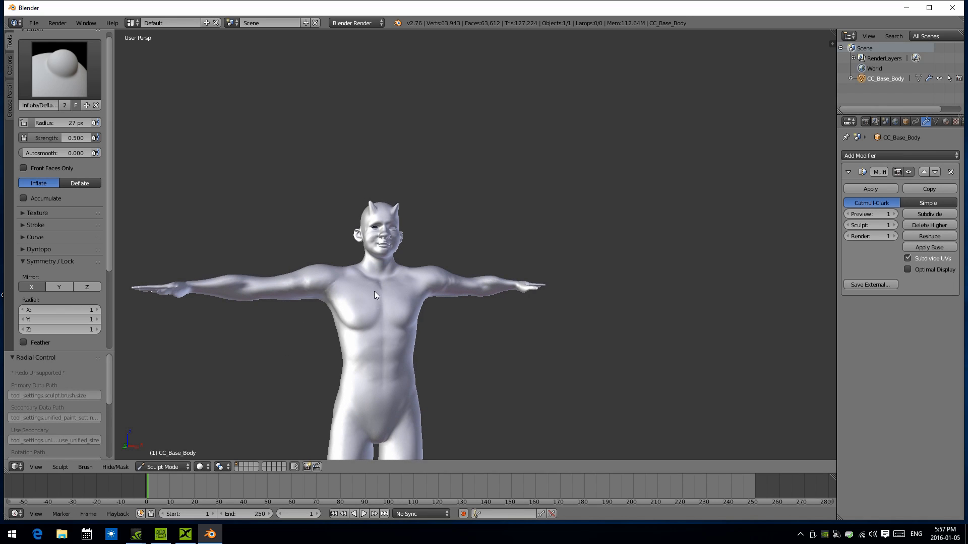
left_click_drag(370, 321, 337, 331)
Switch to the Clay brush with a radius of 27 px and build up the lower chest muscles.
left_click(62, 92)
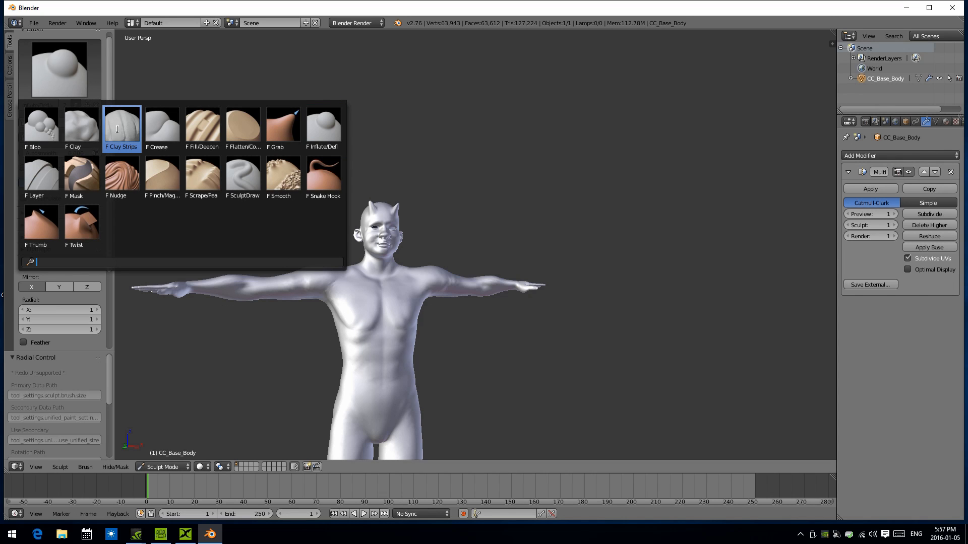
left_click(76, 129)
scroll(284, 337, "up", 2)
left_click_drag(284, 339, 279, 386)
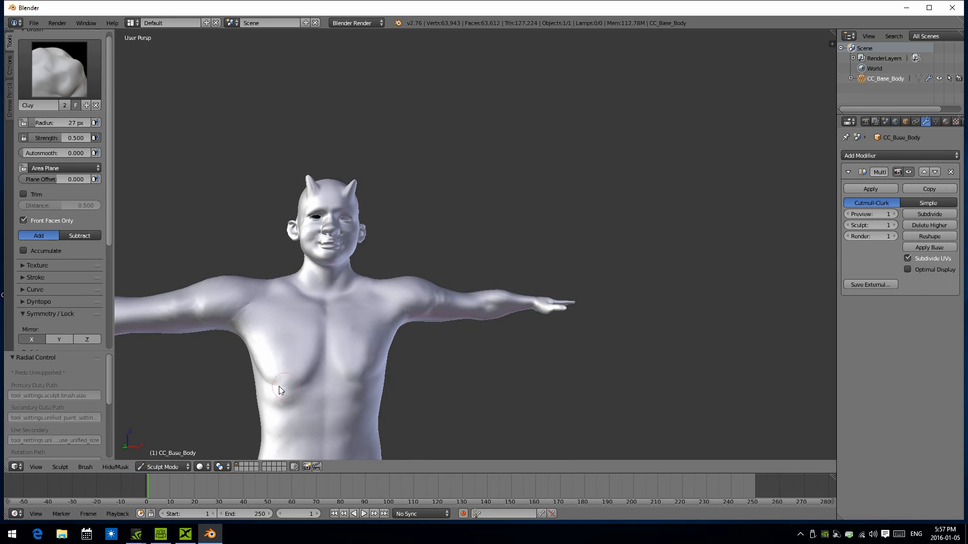
mouse_move(307, 356)
left_mouse_down()
mouse_move(280, 391)
mouse_move(295, 382)
left_mouse_up()
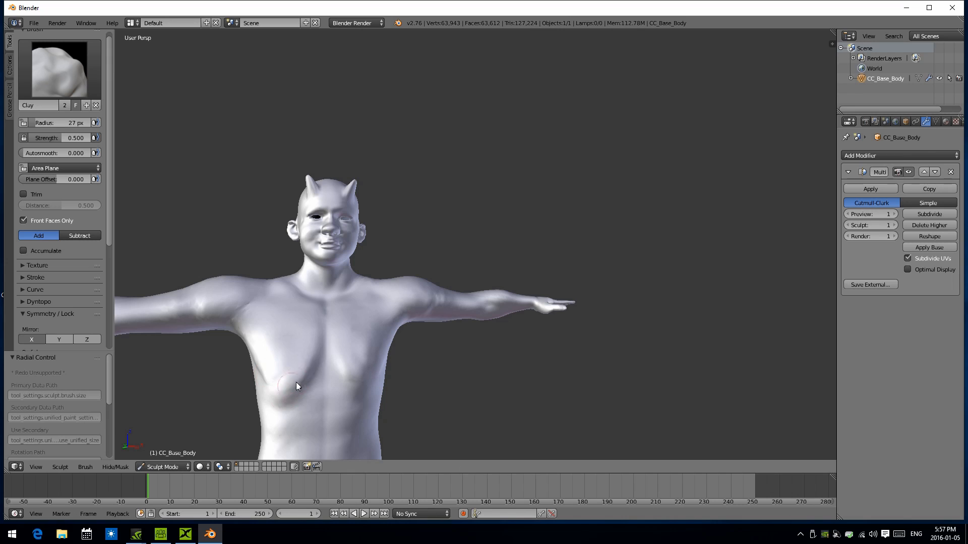
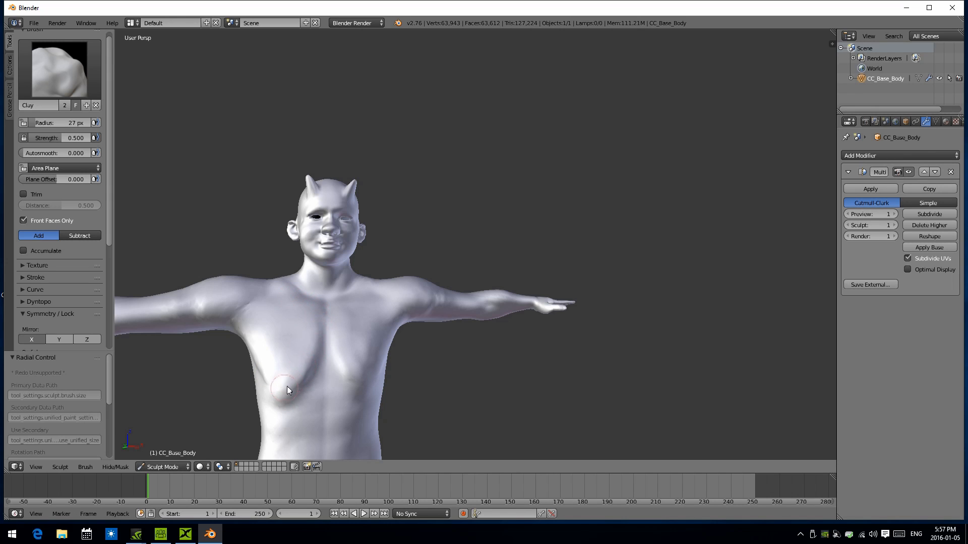
Set the Clay brush radius to 72 px and add volume to the chest and abdomen.
middle_click_drag(285, 389, 352, 368)
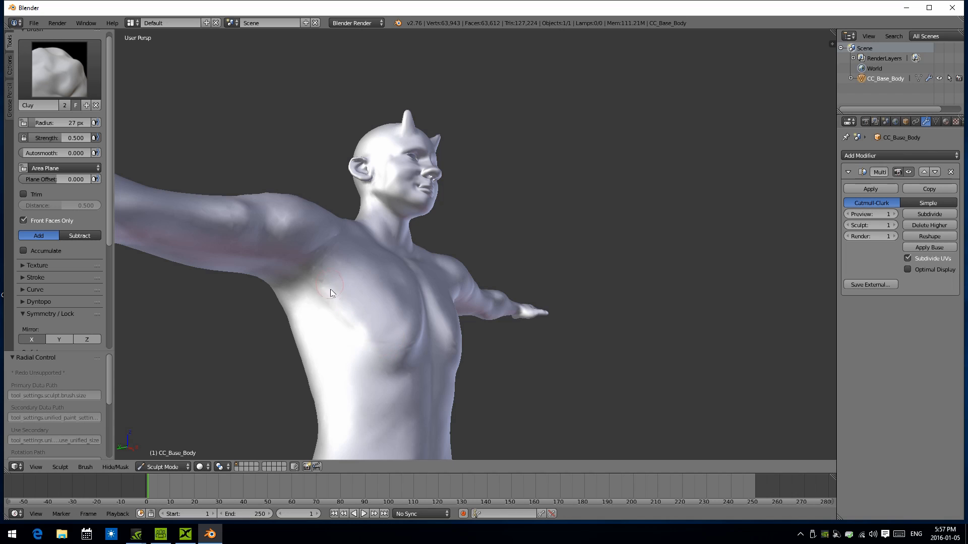
key("f")
left_click(360, 297)
middle_click_drag(394, 287, 310, 349)
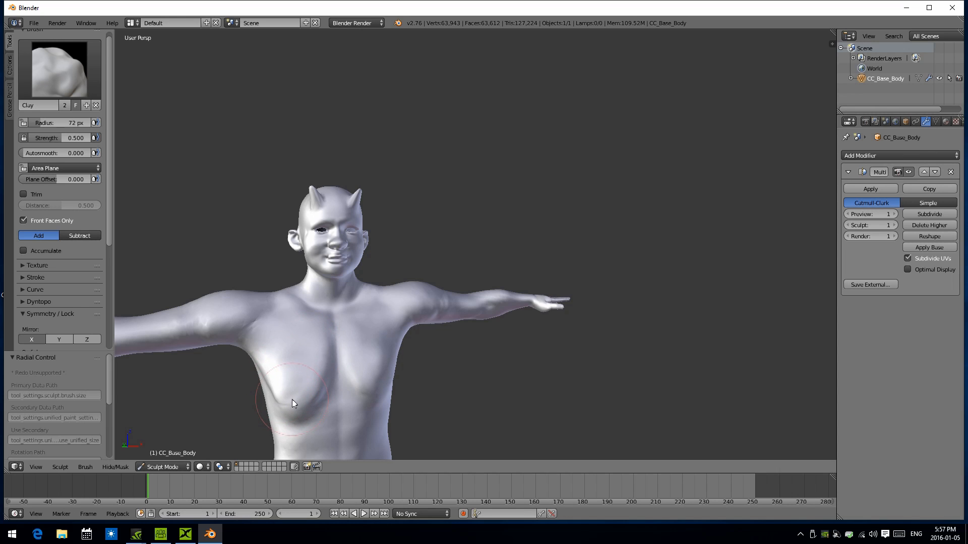
scroll(290, 383, "down", 5)
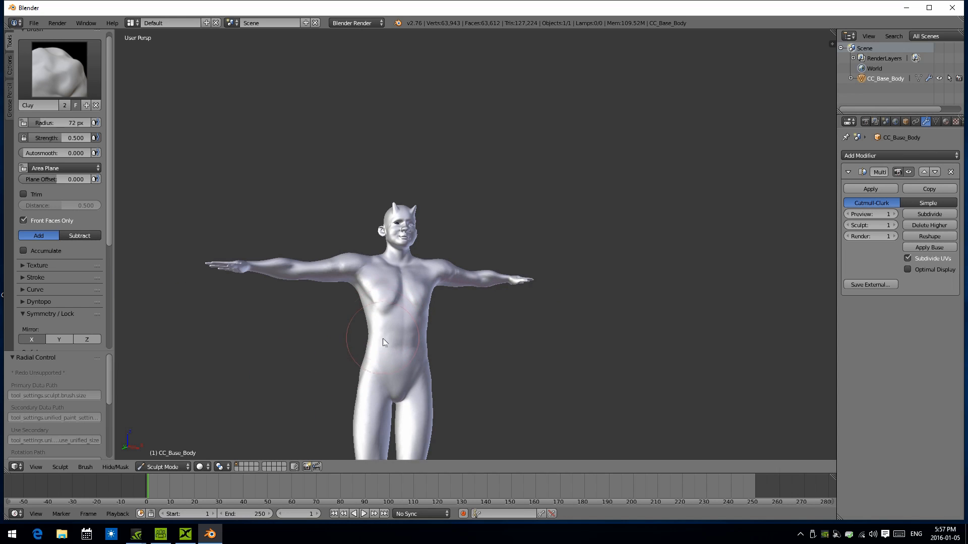
mouse_move(385, 340)
middle_mouse_down()
mouse_move(415, 354)
mouse_move(330, 349)
mouse_move(382, 342)
middle_mouse_up()
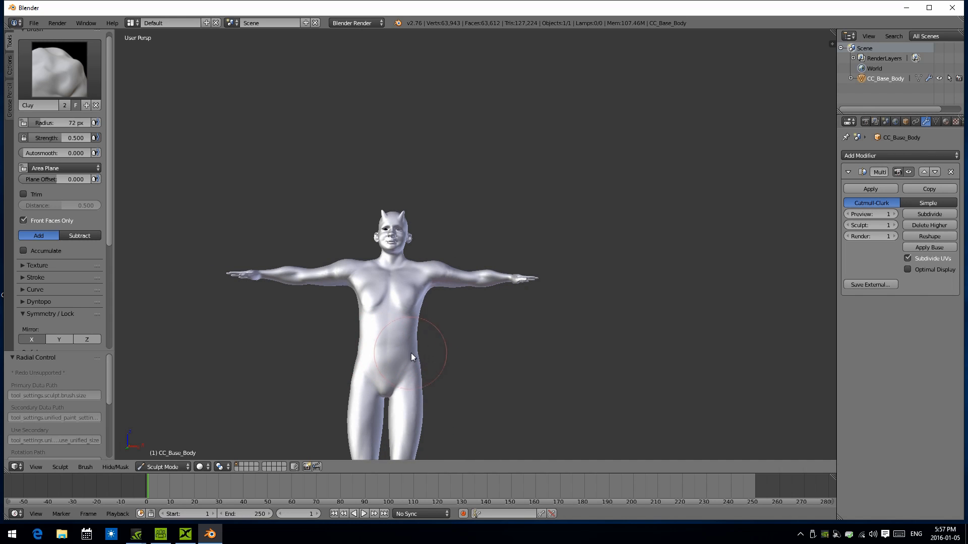
middle_click_drag(360, 376, 232, 358)
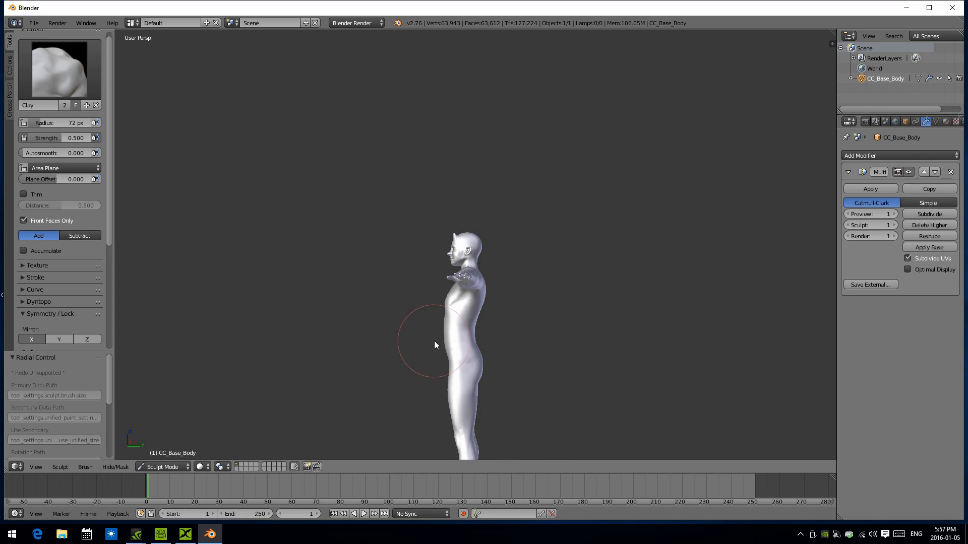
Set the Clay brush radius to 47 px and build up the lower belly, hips and buttocks.
key("f")
left_click(335, 363)
middle_click_drag(339, 367, 486, 361)
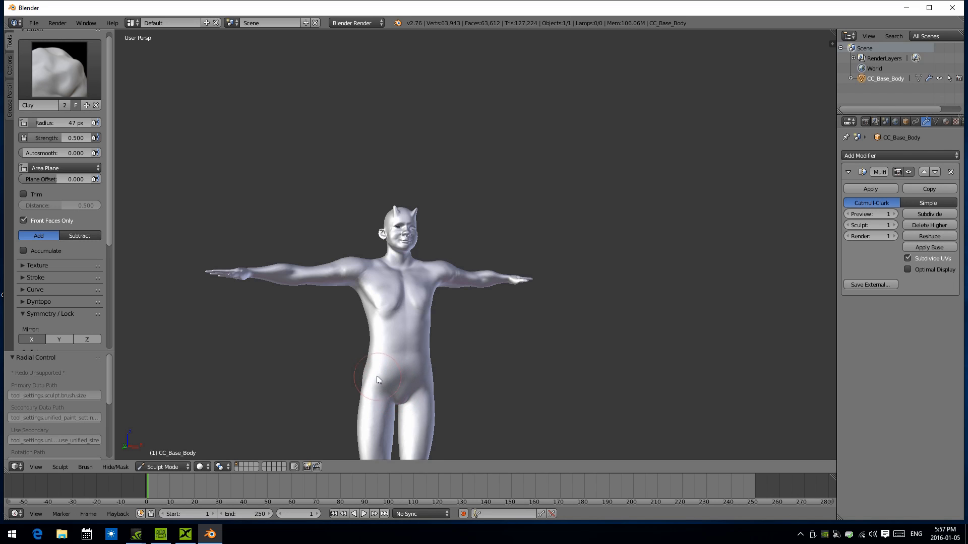
middle_click_drag(388, 354, 322, 363)
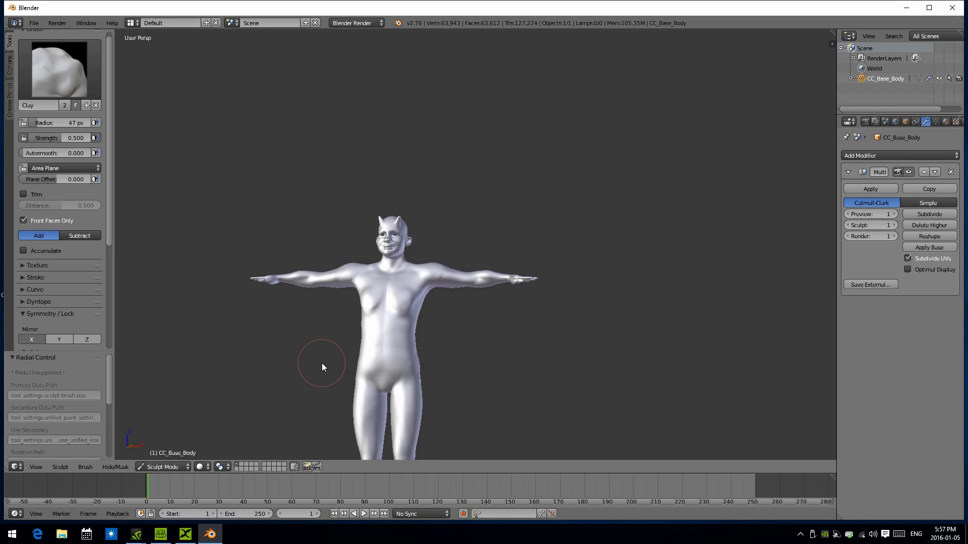
mouse_move(418, 357)
left_mouse_down()
mouse_move(414, 391)
mouse_move(413, 368)
left_mouse_up()
mouse_move(416, 372)
middle_mouse_down()
mouse_move(431, 380)
mouse_move(431, 371)
mouse_move(389, 384)
mouse_move(439, 372)
mouse_move(448, 382)
mouse_move(540, 389)
mouse_move(545, 367)
middle_mouse_up()
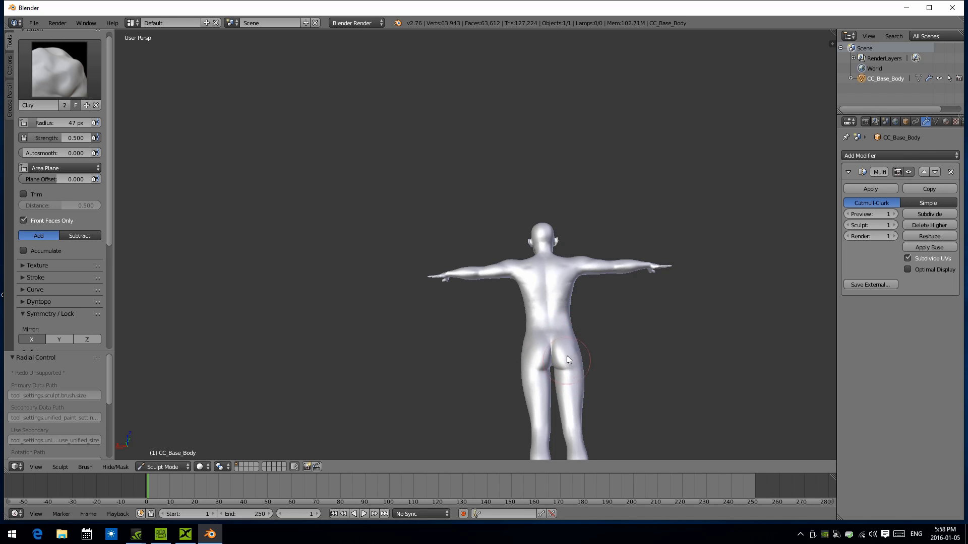
mouse_move(573, 380)
middle_mouse_down()
mouse_move(485, 383)
mouse_move(490, 361)
middle_mouse_up()
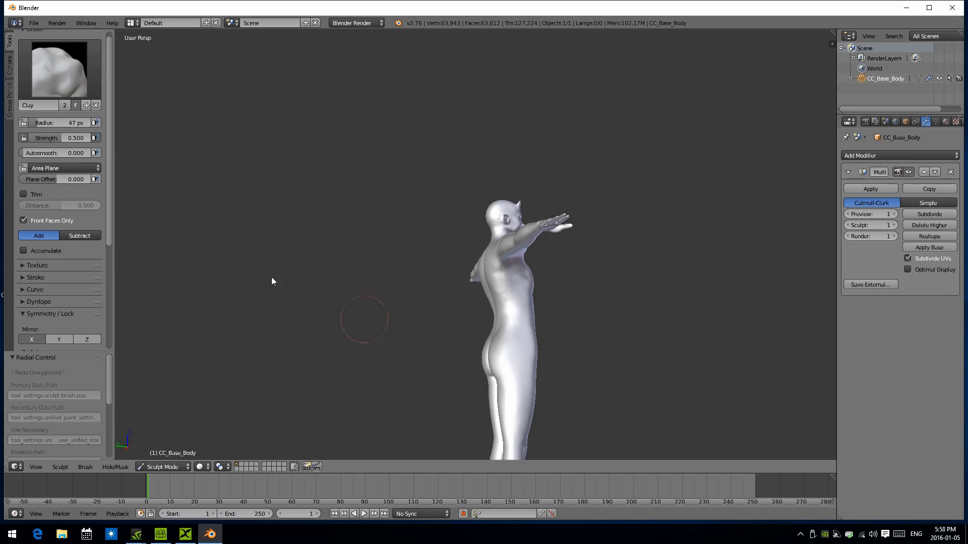
Switch to the Inflate/Deflate brush with a radius of 47 px and enlarge the buttocks and hips.
left_click(59, 69)
left_click(316, 124)
middle_click_drag(346, 301, 432, 320)
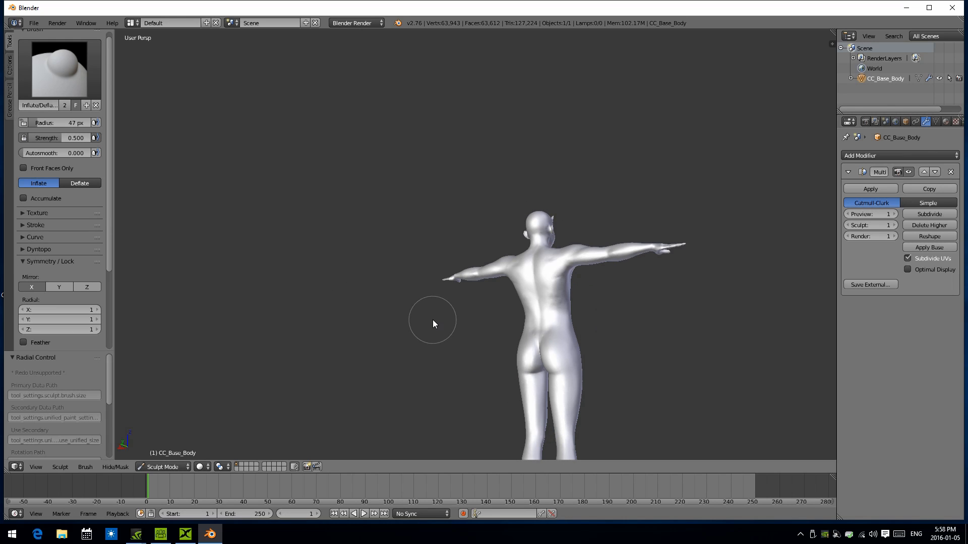
mouse_move(555, 361)
left_mouse_down()
mouse_move(556, 346)
mouse_move(578, 346)
left_mouse_up()
mouse_move(559, 356)
middle_mouse_down()
mouse_move(322, 361)
mouse_move(398, 330)
middle_mouse_up()
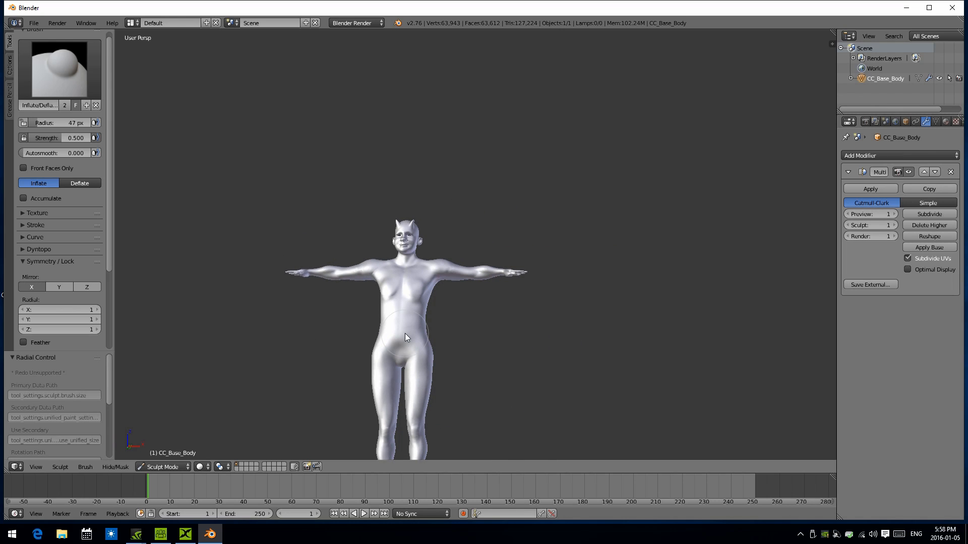
Inflate the lower legs and feet with the 47 px Inflate/Deflate brush, checking their shape from the front and side.
scroll(383, 375, "down", 2)
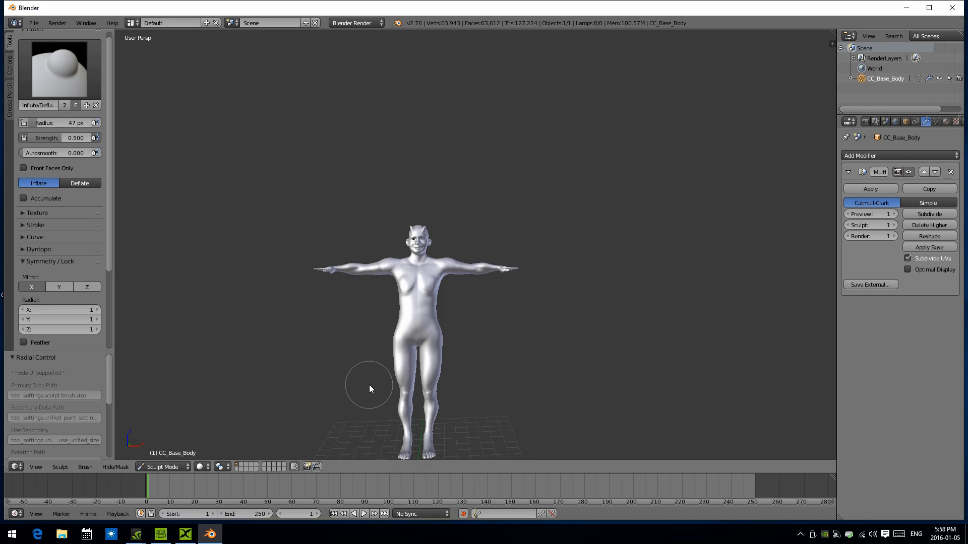
scroll(376, 373, "up", 3)
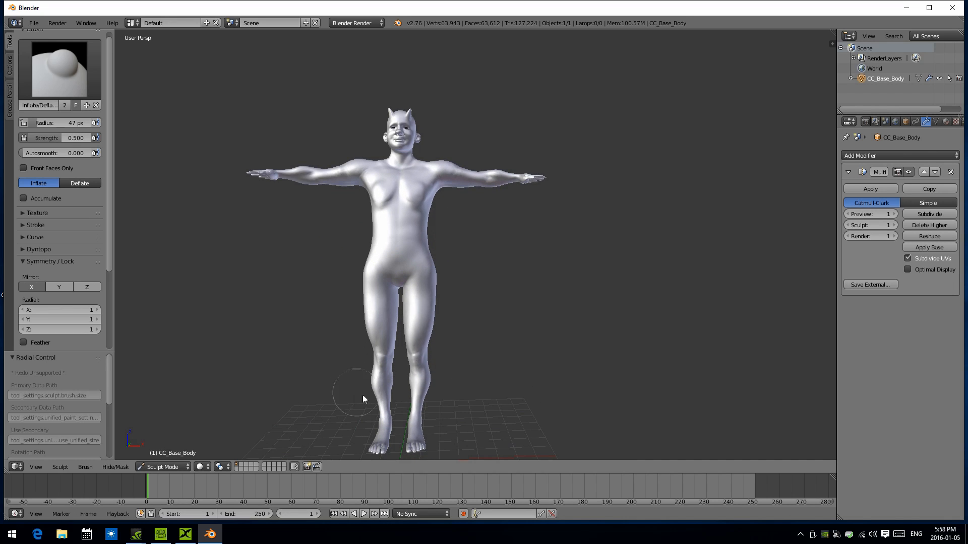
left_click_drag(419, 386, 420, 416)
middle_click_drag(438, 413, 462, 344, "shift")
scroll(462, 344, "up", 1)
left_click_drag(439, 397, 428, 397)
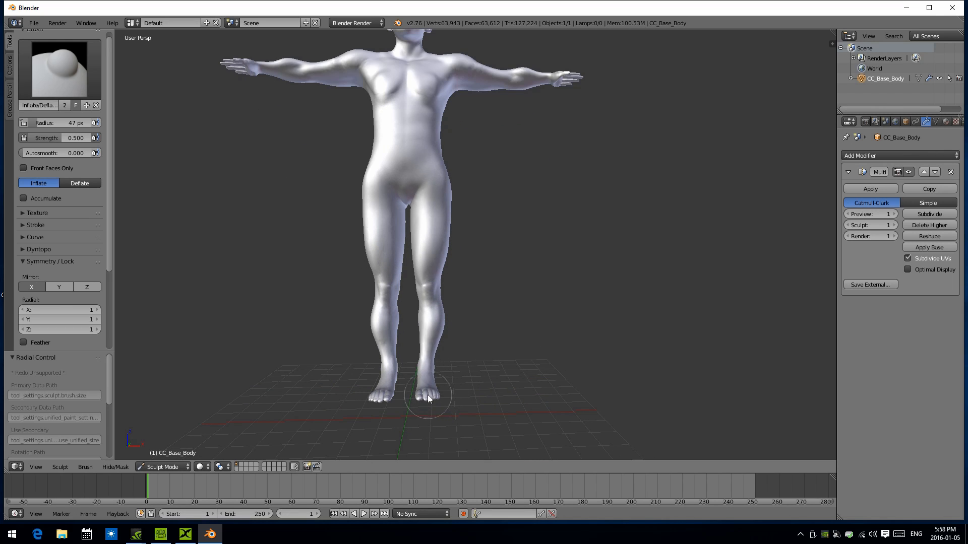
middle_click_drag(419, 396, 304, 412)
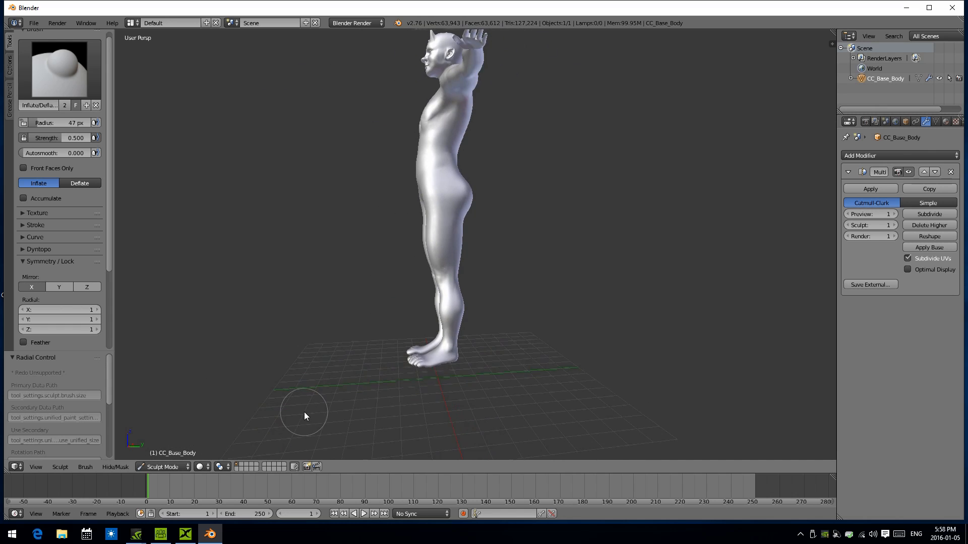
scroll(304, 412, "up", 4)
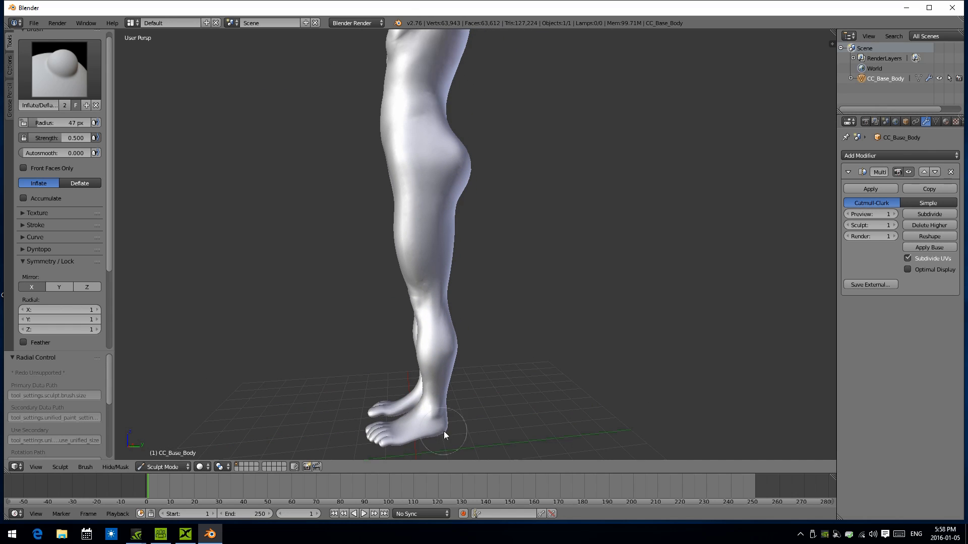
middle_click_drag(439, 421, 548, 412)
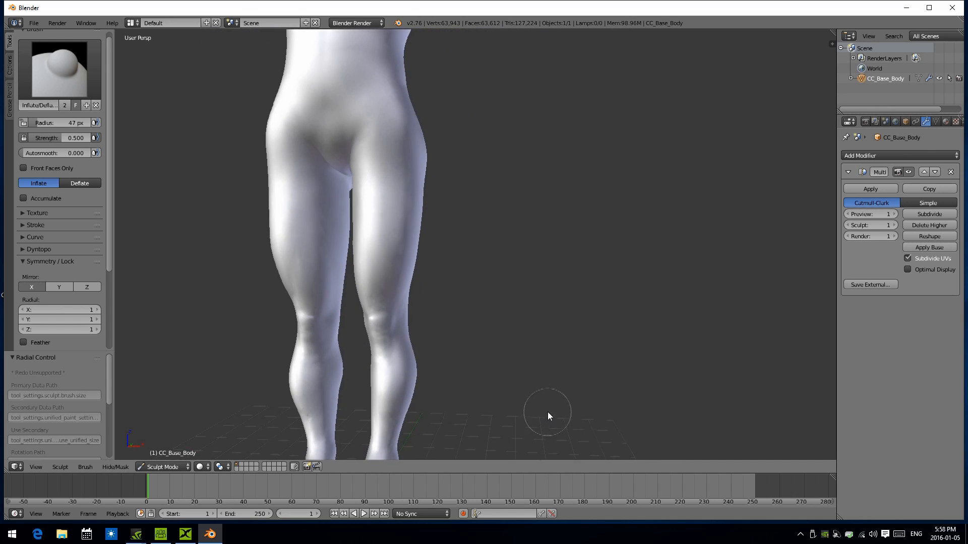
scroll(547, 412, "down", 4)
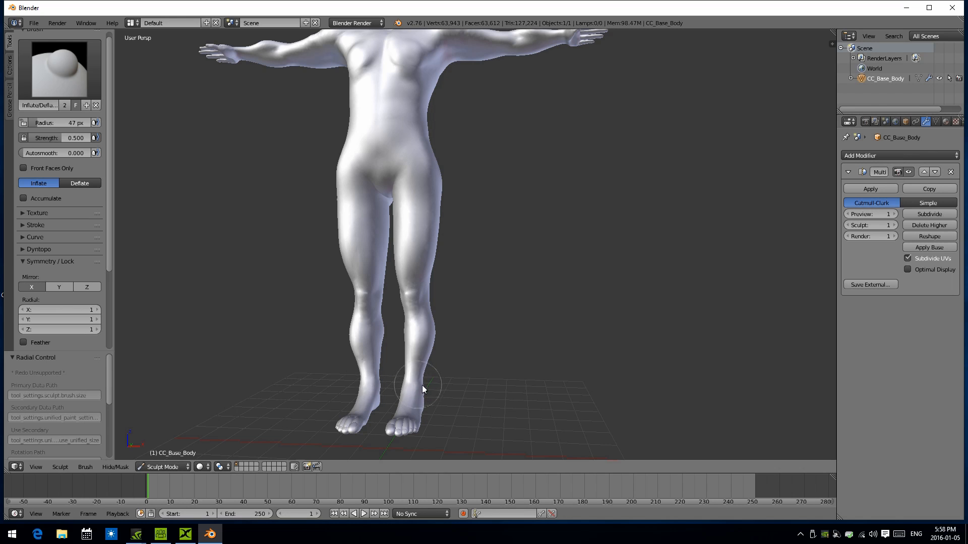
scroll(519, 338, "down", 3)
middle_click_drag(519, 338, 526, 323)
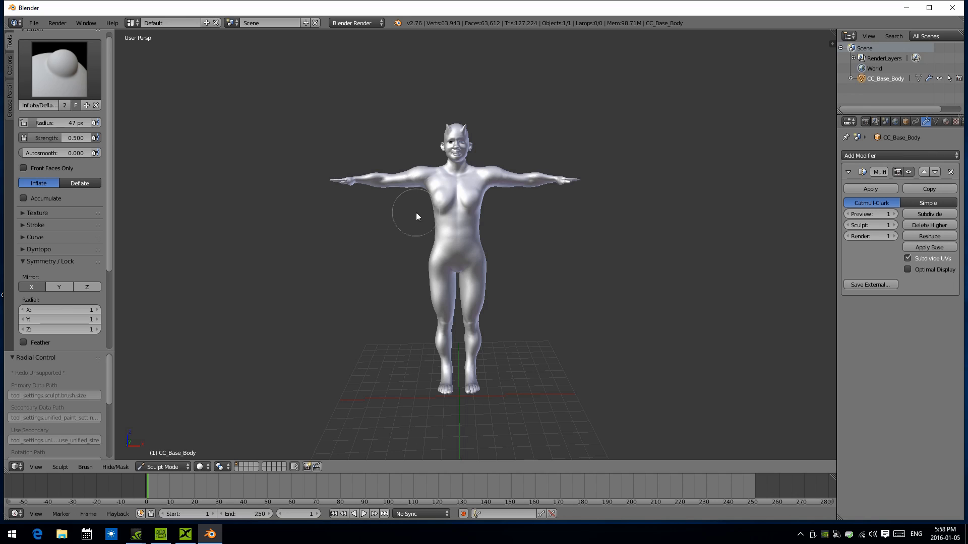
Switch to the Smooth brush with a radius of 47 px and smooth the chest.
left_click(72, 70)
left_click(282, 176)
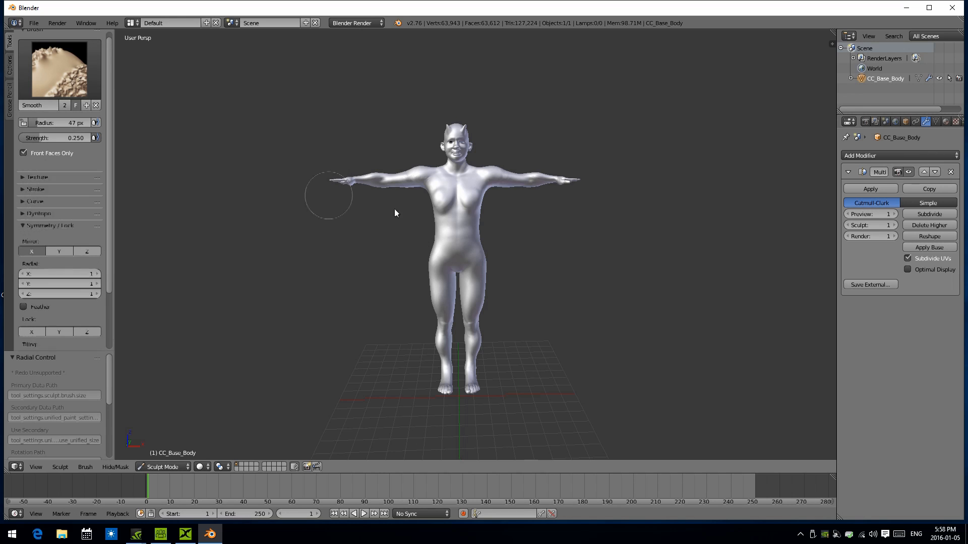
scroll(441, 195, "up", 2)
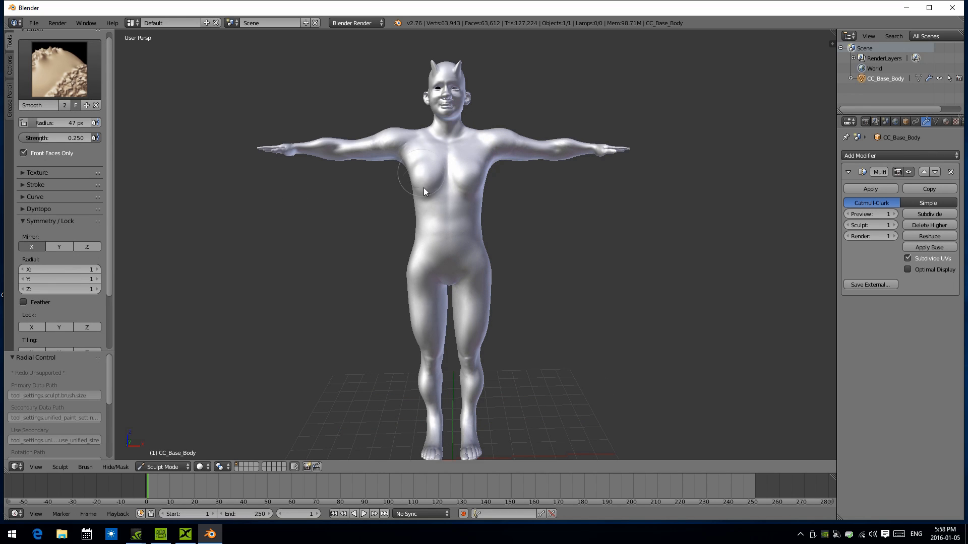
mouse_move(422, 201)
left_mouse_down()
mouse_move(430, 224)
mouse_move(423, 174)
left_mouse_up()
middle_click_drag(400, 241, 411, 263, "shift")
Switch to the Inflate/Deflate brush with a radius of 47 px and add more volume to the hips.
left_click(88, 86)
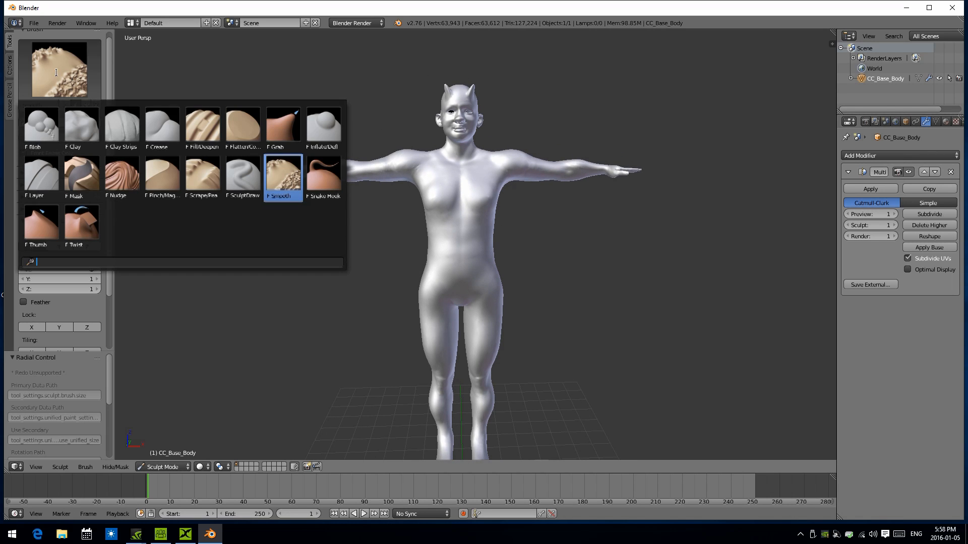
left_click(309, 132)
mouse_move(440, 252)
middle_mouse_down()
mouse_move(441, 229)
mouse_move(503, 214)
middle_mouse_up()
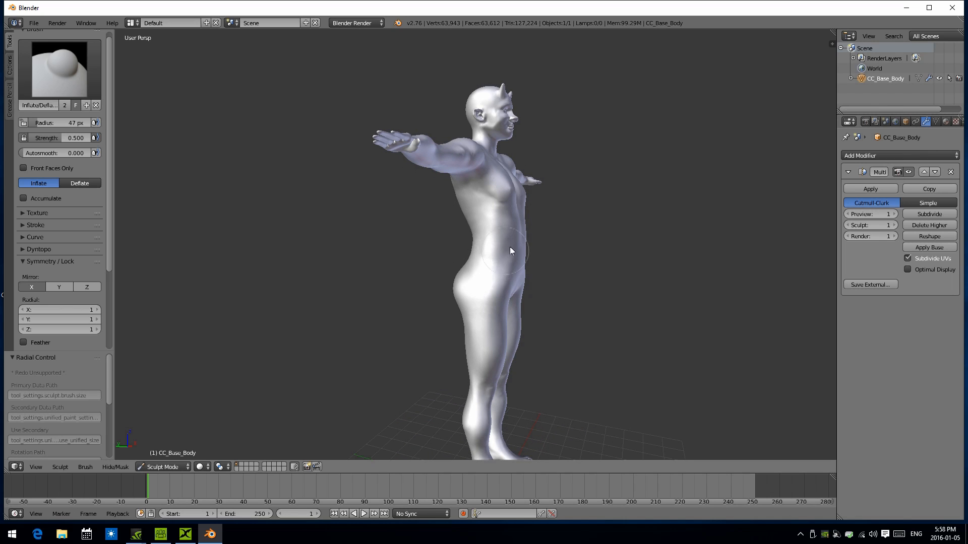
middle_click_drag(460, 290, 527, 276)
middle_click_drag(523, 229, 249, 249)
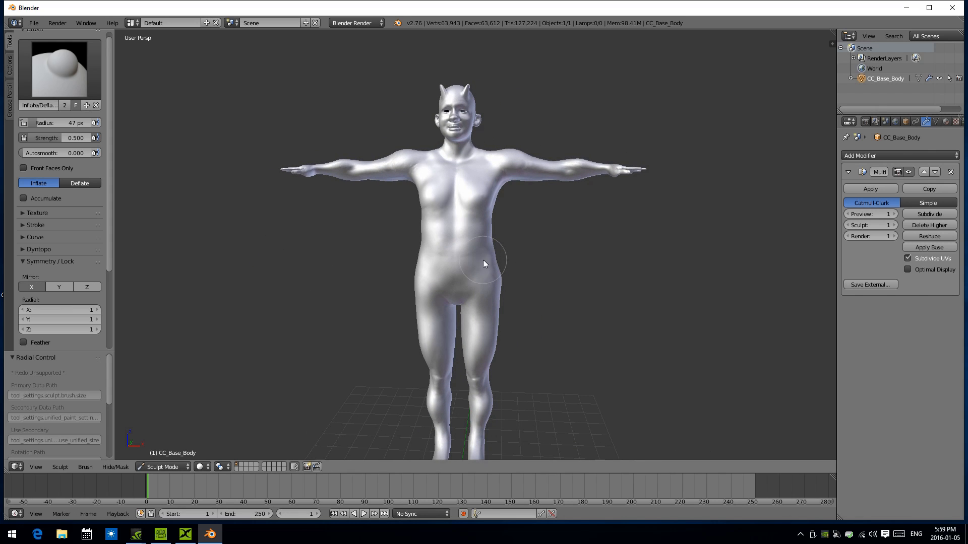
left_click_drag(487, 267, 494, 265)
middle_click_drag(495, 263, 497, 262)
left_click_drag(497, 261, 498, 257)
middle_click_drag(502, 262, 526, 246)
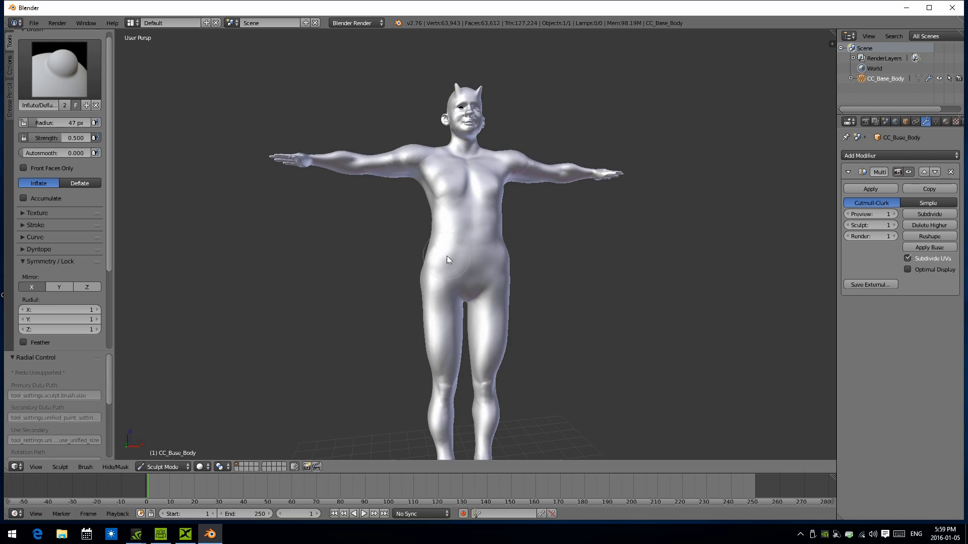
left_click_drag(448, 257, 428, 300)
mouse_move(428, 302)
middle_mouse_down()
mouse_move(352, 292)
mouse_move(370, 294)
middle_mouse_up()
Smooth the inflated hips with the 47 px Smooth brush.
left_click(59, 70)
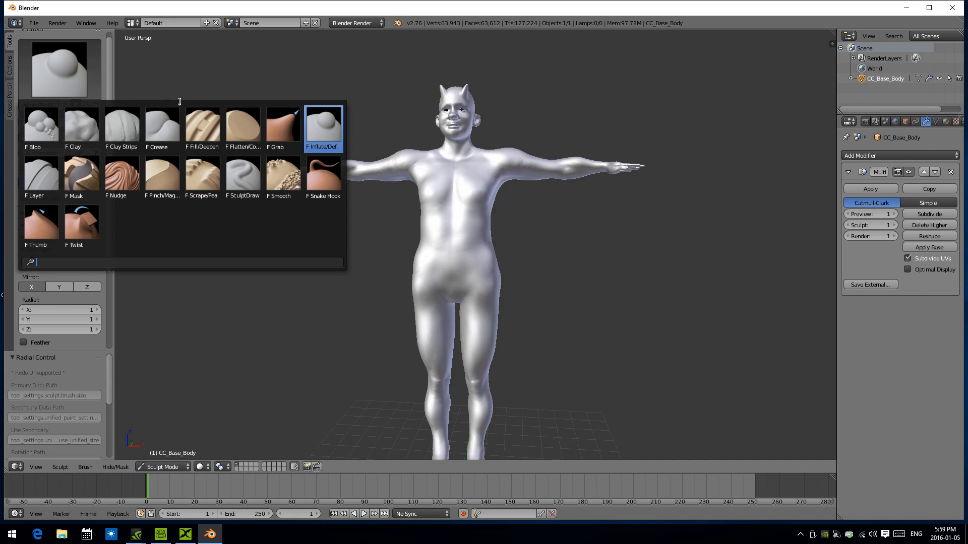
left_click(283, 176)
left_click_drag(484, 256, 488, 286)
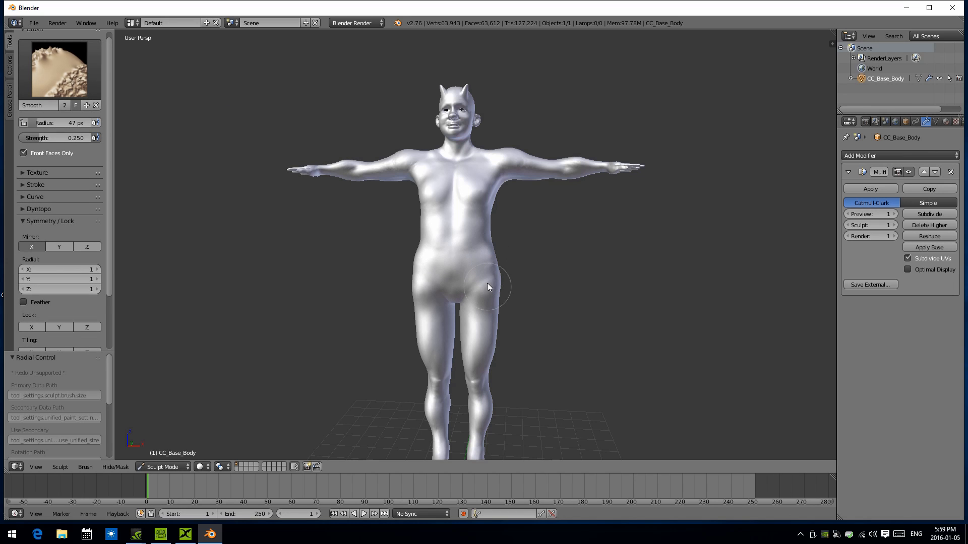
middle_click_drag(410, 292, 441, 216)
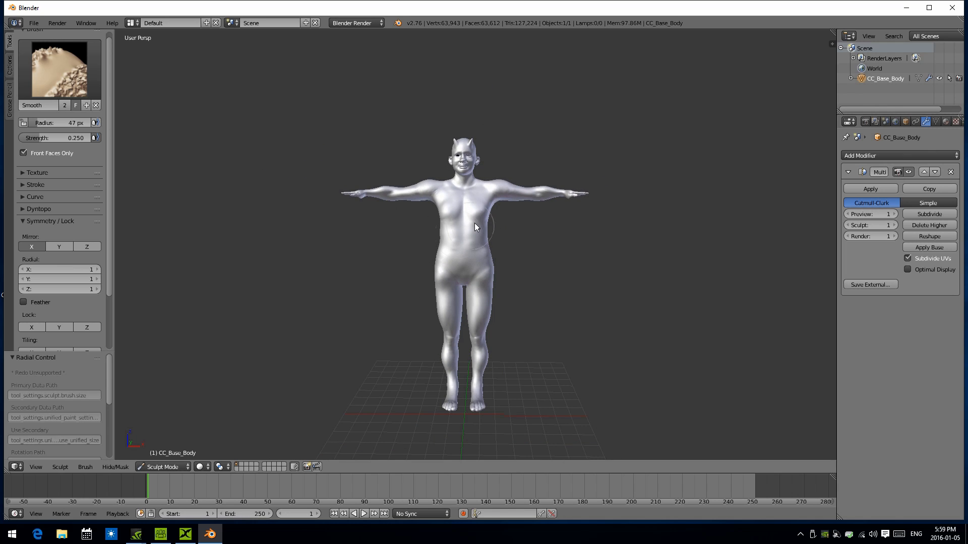
middle_click_drag(380, 264, 363, 306, "shift")
scroll(297, 295, "up", 1)
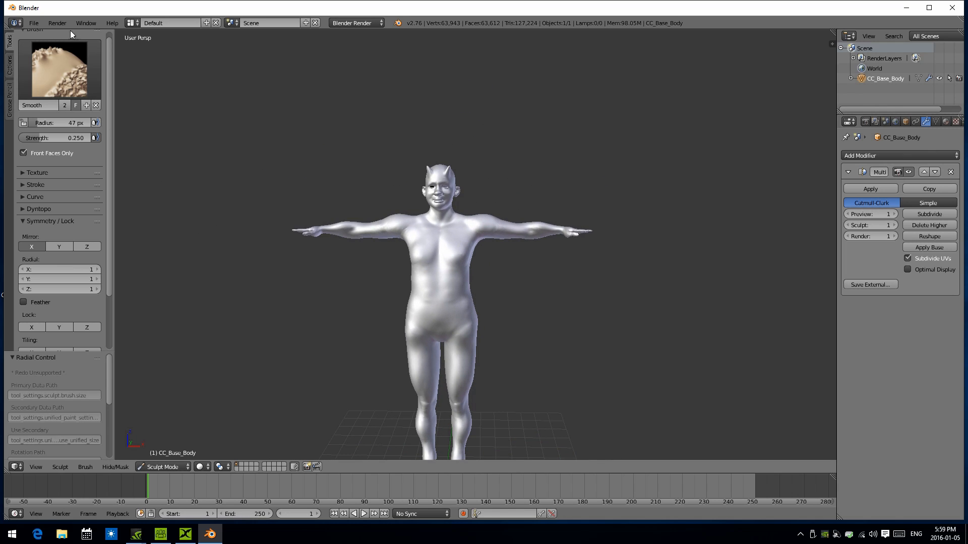
Save the scene as charactersculpt in the cc project standard sculpt folder.
left_click(36, 23)
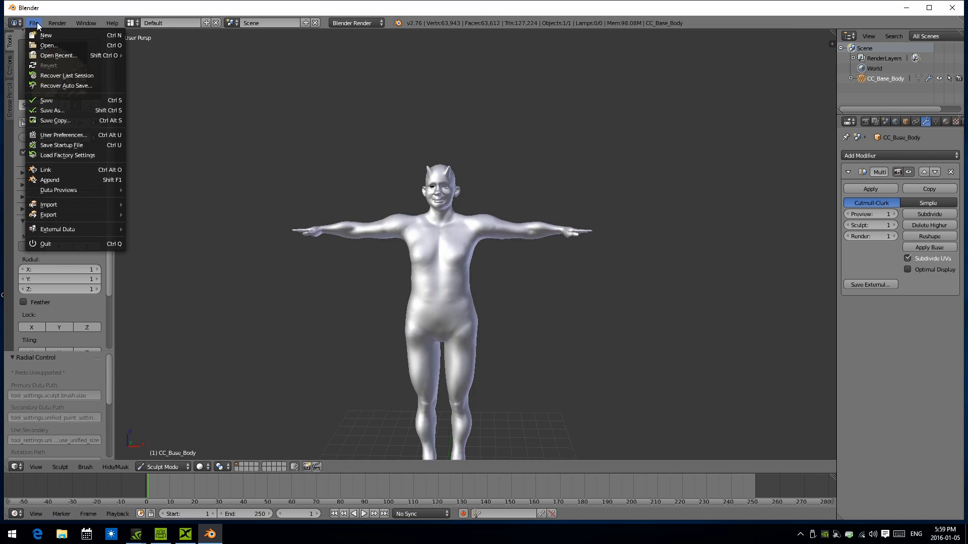
left_click(56, 110)
left_click(64, 222)
left_click(181, 61)
key("BackSpace")
type("churacter")
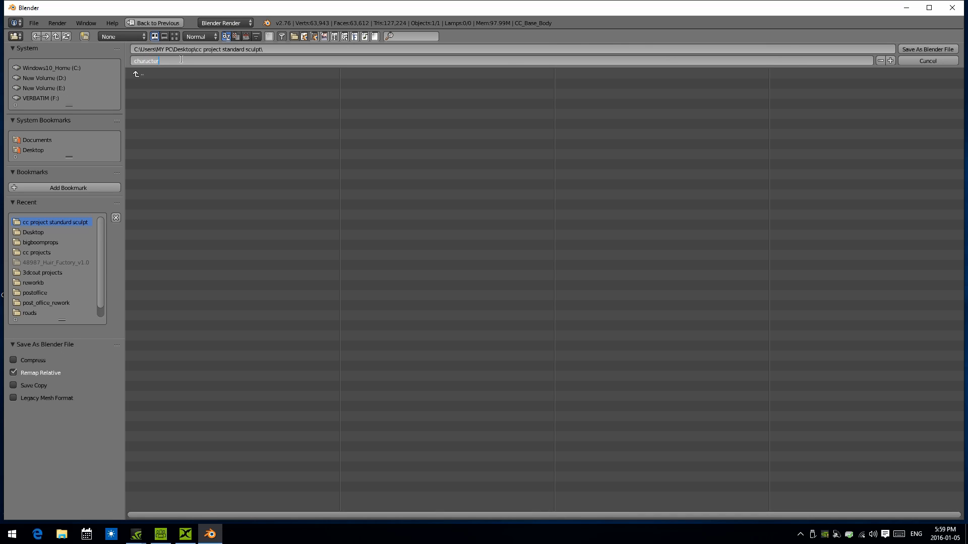
type("sculpt")
key("Return")
left_click(932, 49)
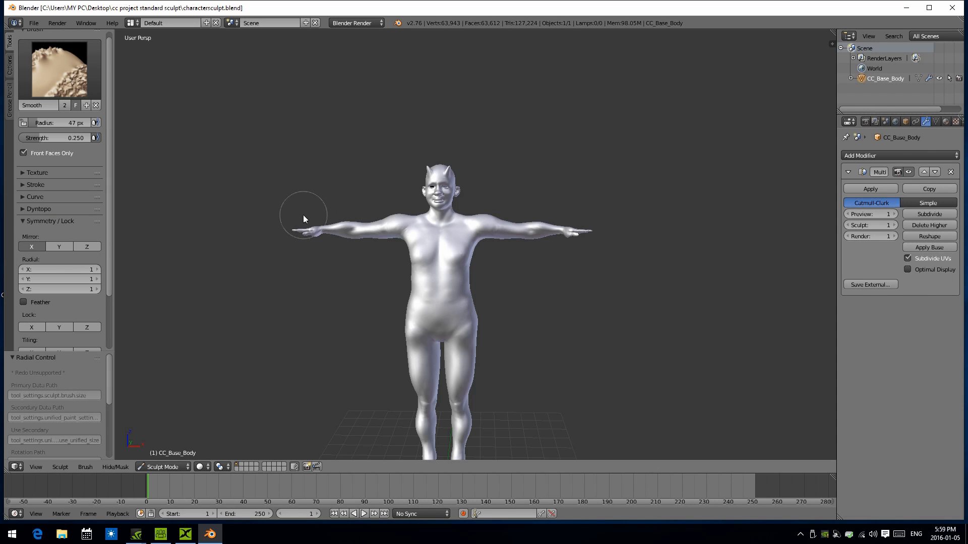
Try Multires preview level 0 while in Sculpt Mode, and return it to 1.
scroll(302, 209, "down", 2)
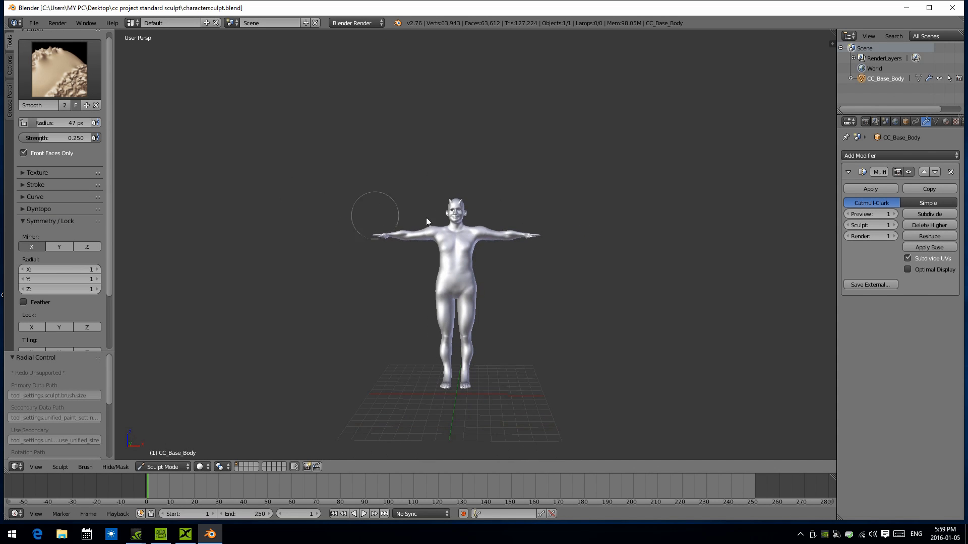
left_click(847, 214)
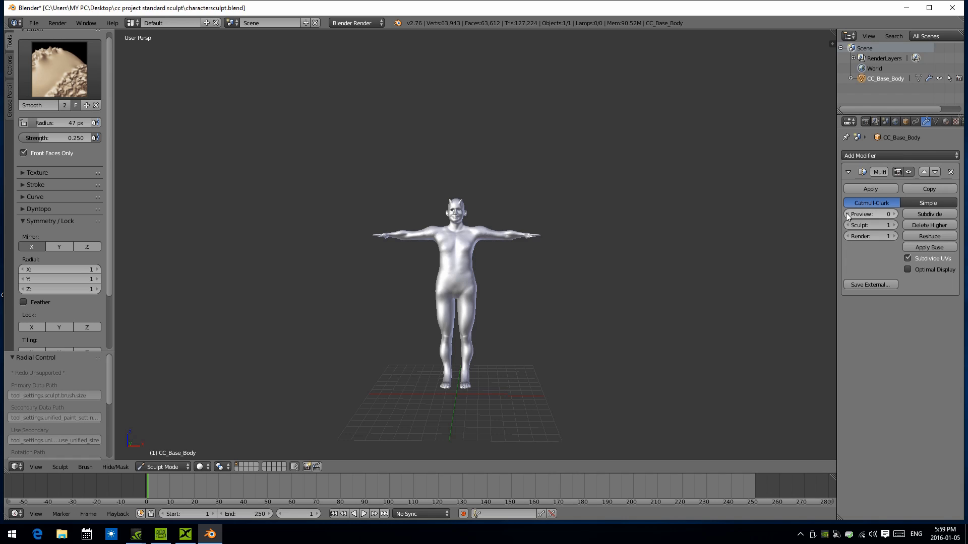
scroll(664, 219, "up", 2)
scroll(655, 218, "up", 2)
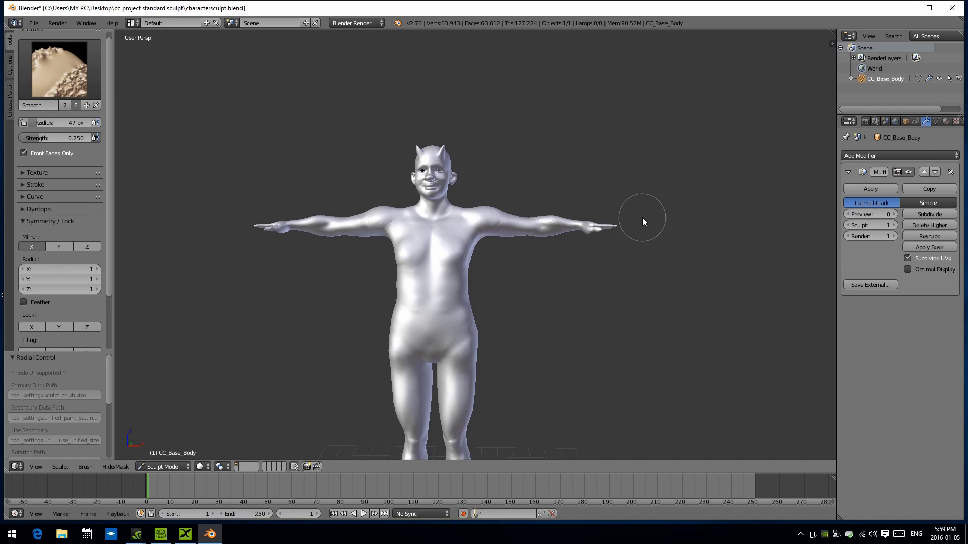
left_click(896, 213)
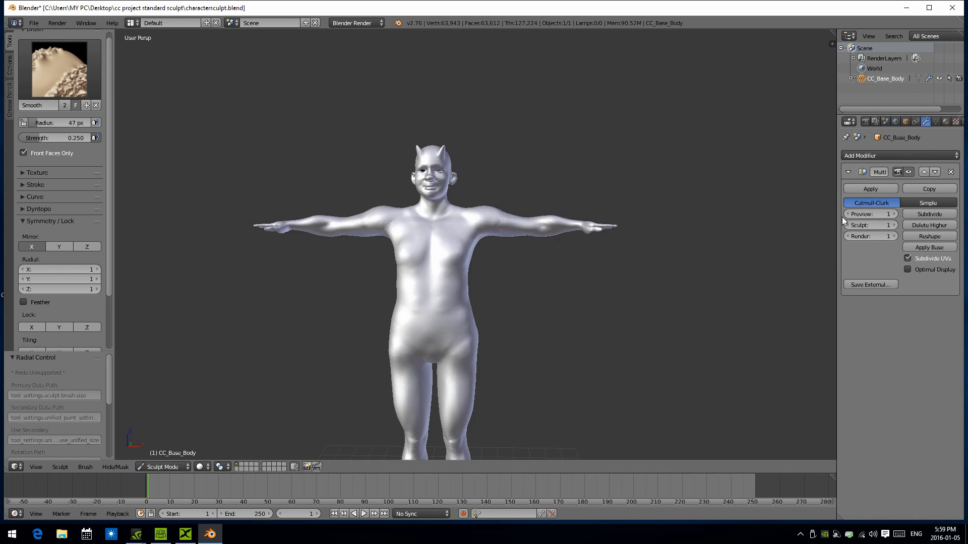
Switch to Object Mode and compare the body at Multires preview levels 0 and 1.
left_click(162, 467)
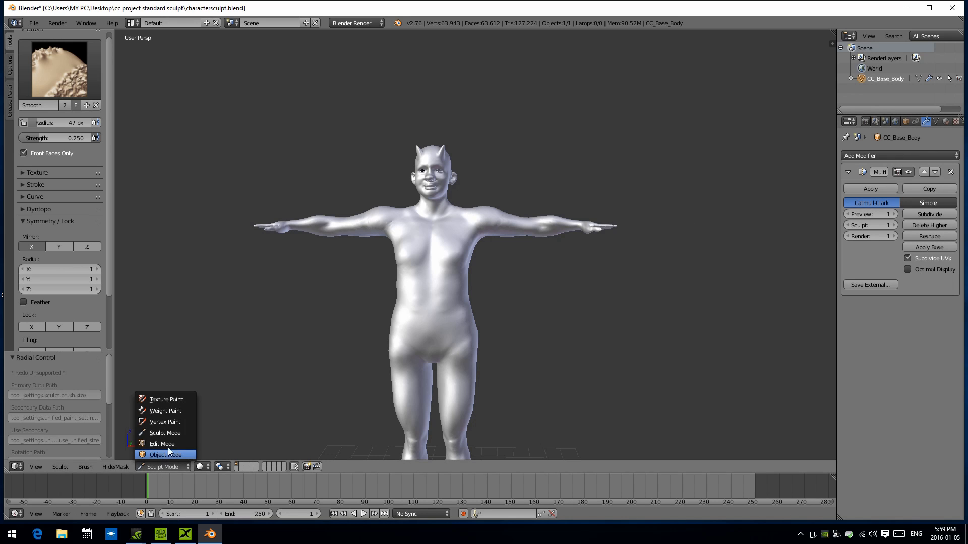
left_click(163, 455)
left_click(847, 214)
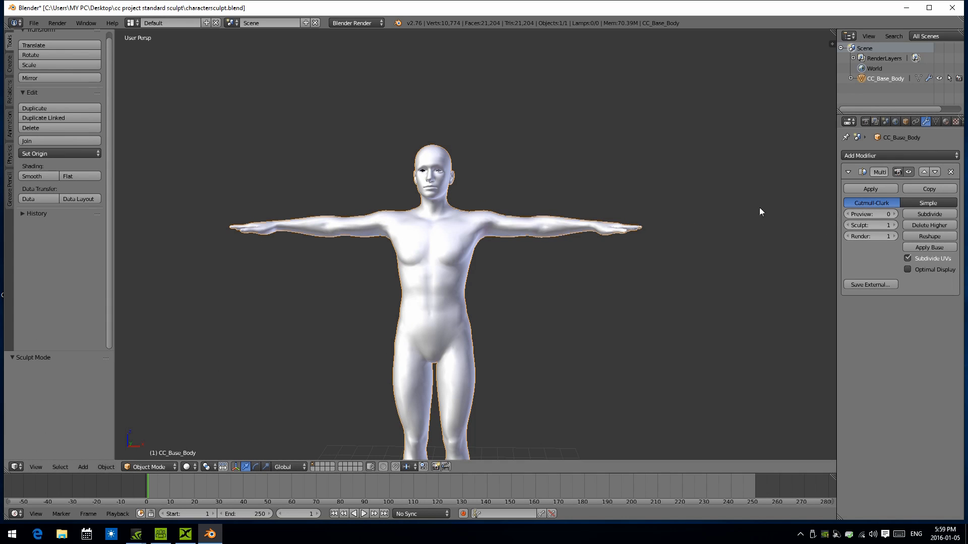
left_click(895, 214)
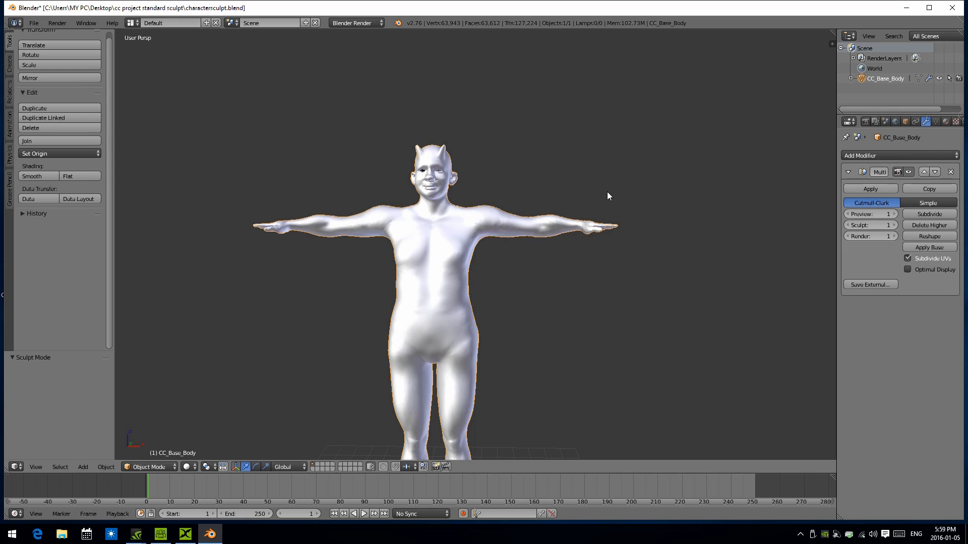
scroll(310, 280, "down", 2)
middle_click_drag(310, 280, 353, 295)
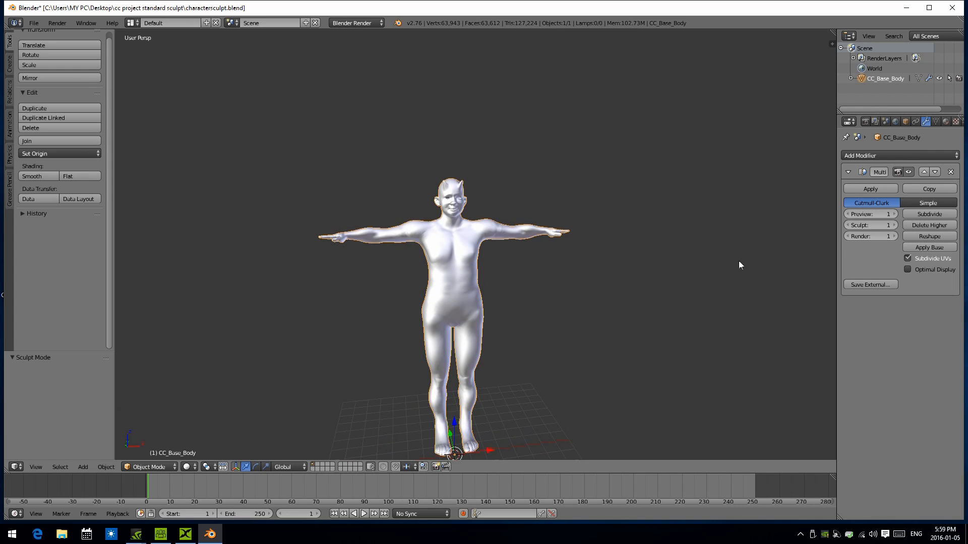
Set the Multires preview level to 0 and inspect the base body.
left_click(847, 214)
left_click(894, 214)
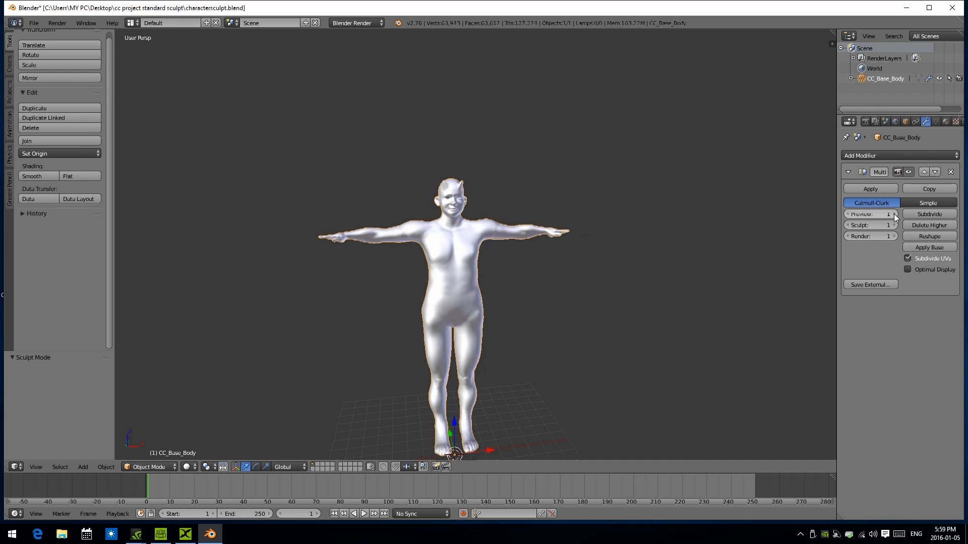
left_click(847, 213)
middle_click_drag(507, 196, 496, 195)
scroll(509, 194, "up", 1)
middle_click_drag(436, 166, 416, 169)
scroll(417, 169, "down", 2)
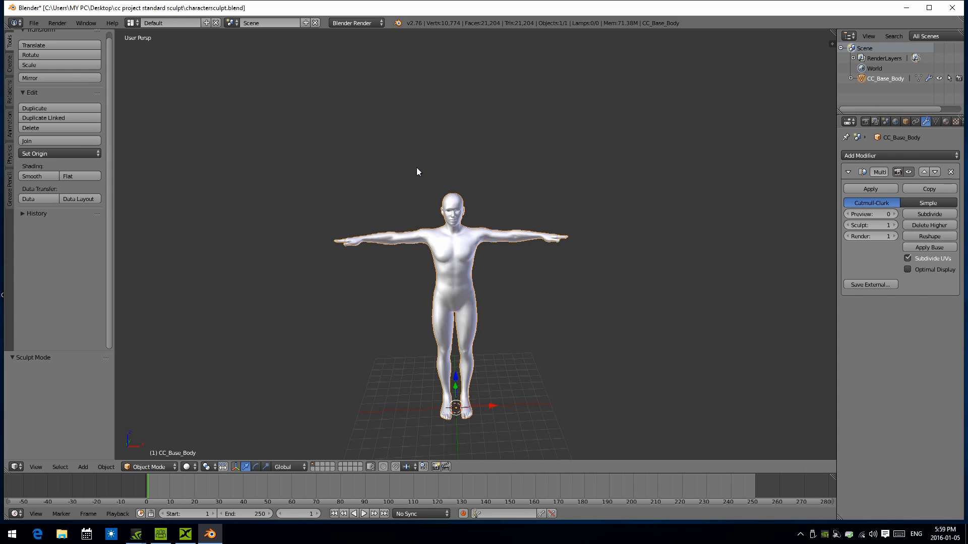
Save the Blender file under its existing name.
left_click(32, 23)
left_click(56, 102)
scroll(424, 132, "up", 1)
middle_click_drag(423, 132, 429, 137)
scroll(423, 136, "down", 1)
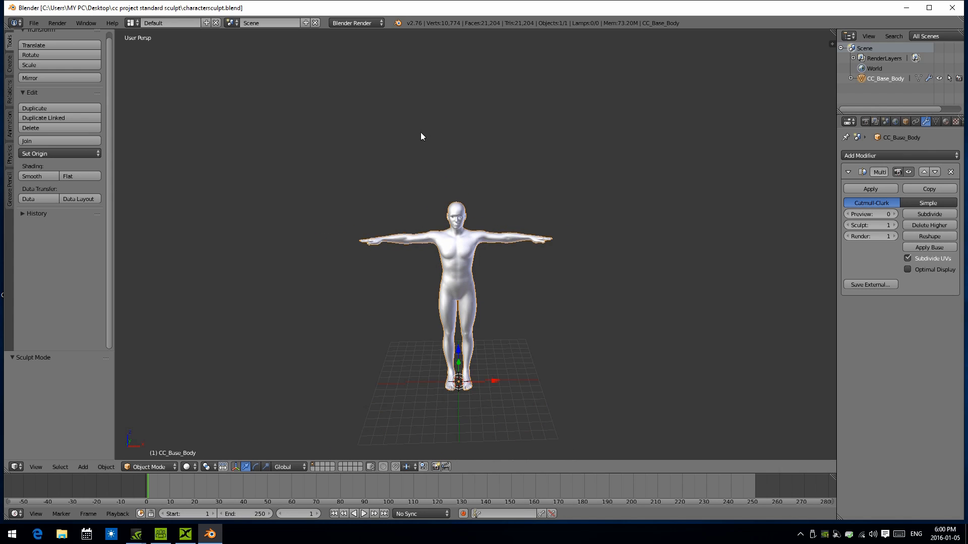
scroll(422, 131, "up", 2)
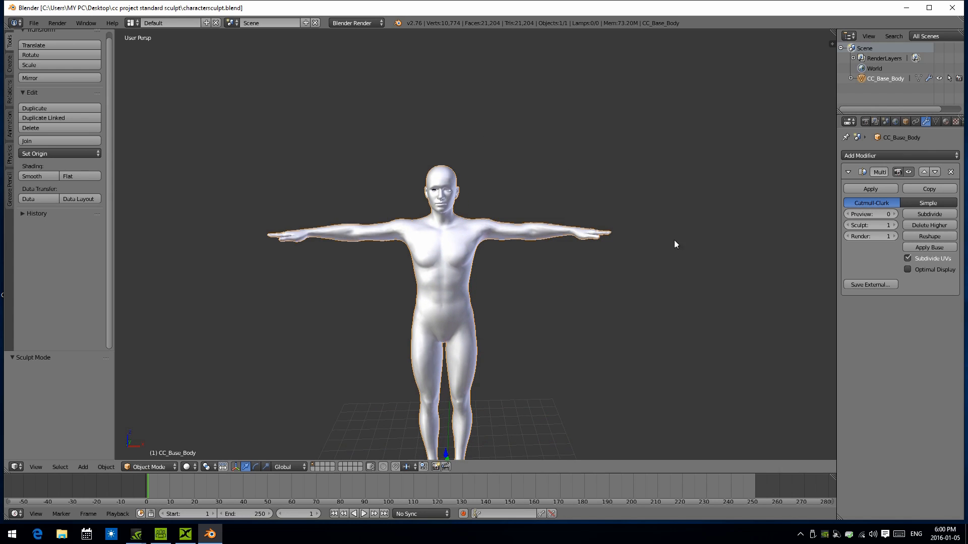
Disable Subdivide UVs on the Multires modifier and apply the sculpt to the base mesh from preview level 1.
left_click(908, 258)
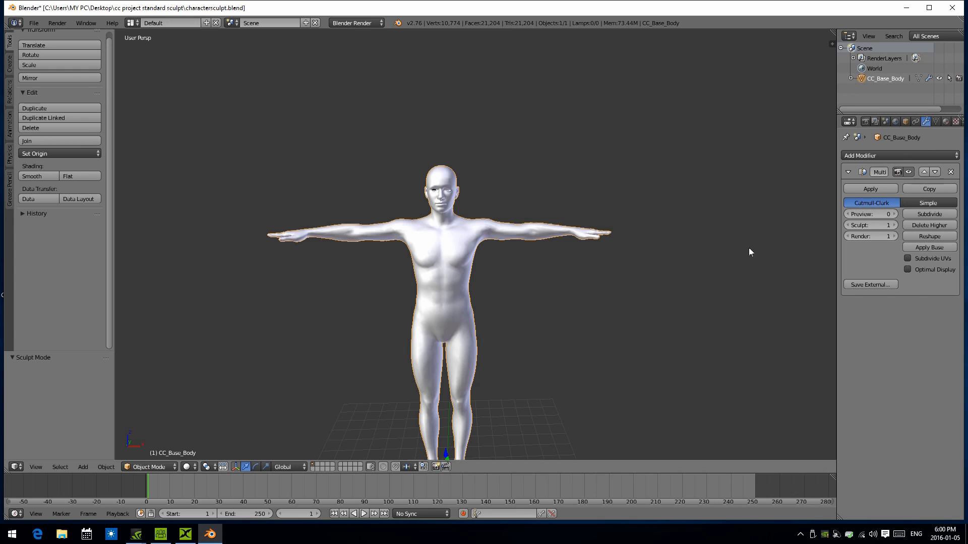
left_click(895, 214)
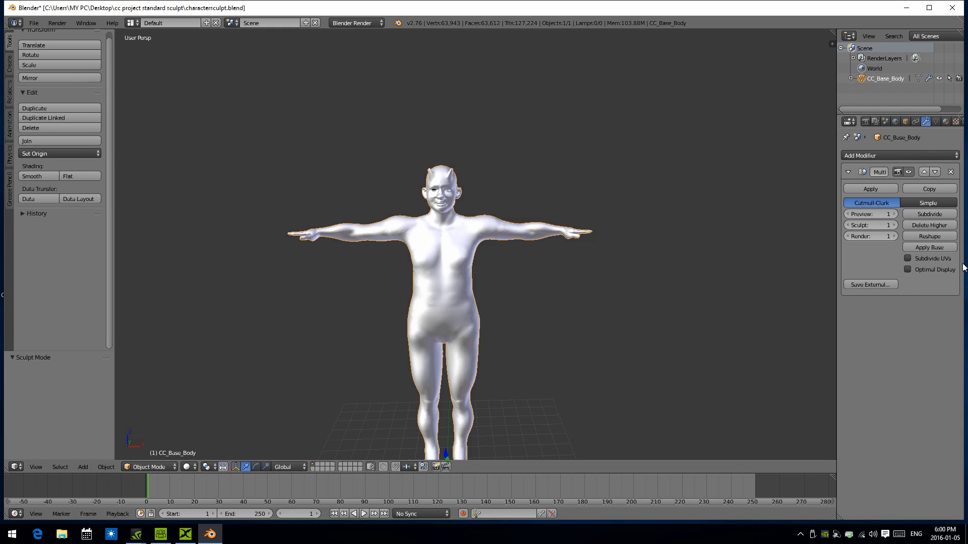
left_click(929, 247)
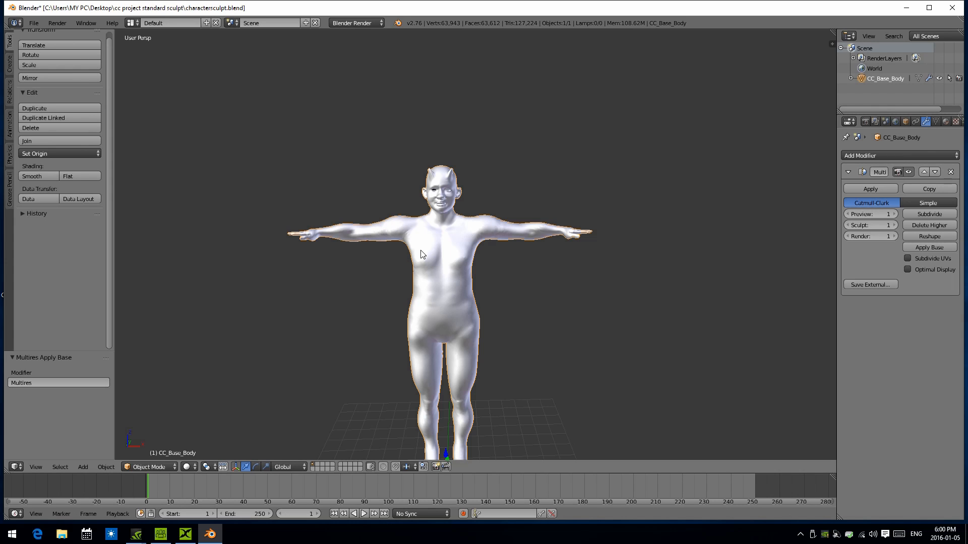
Set the Multires preview level to 0 to examine the reshaped base mesh.
left_click(847, 214)
middle_click_drag(487, 269, 460, 265)
scroll(461, 262, "up", 3)
Select all vertices in Edit Mode and apply Smooth Vertex with a smoothing value of 0.02.
left_click(152, 467)
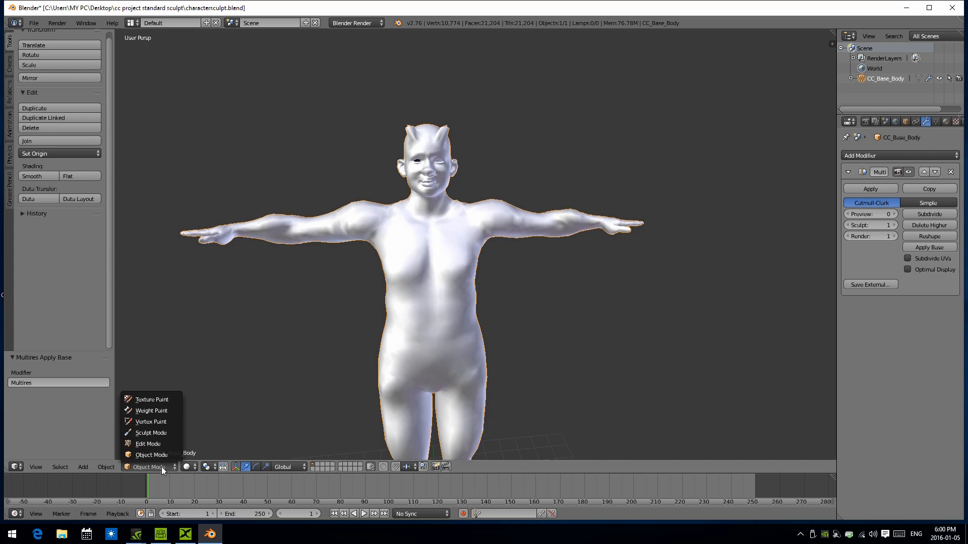
left_click(152, 443)
key("a")
key("a")
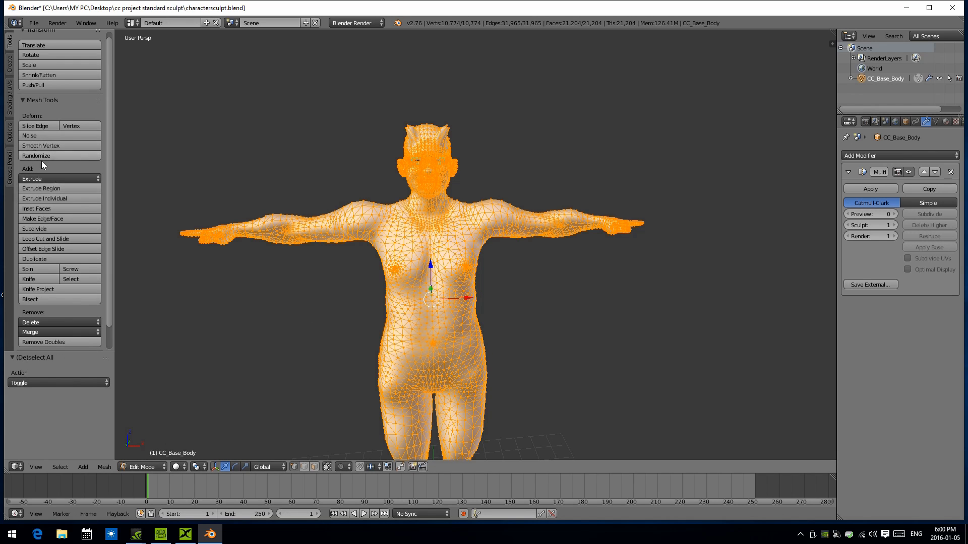
scroll(107, 178, "down", 2)
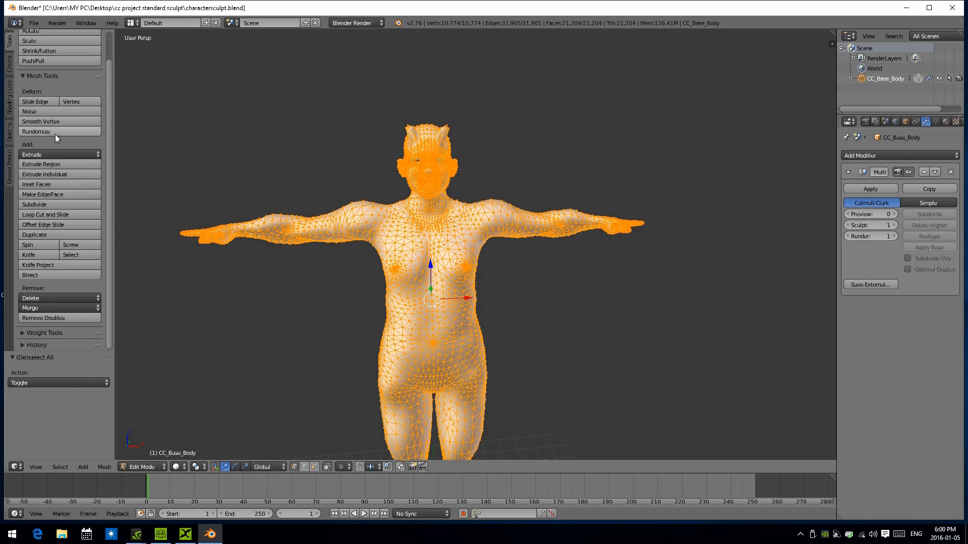
left_click(52, 121)
left_click(71, 383)
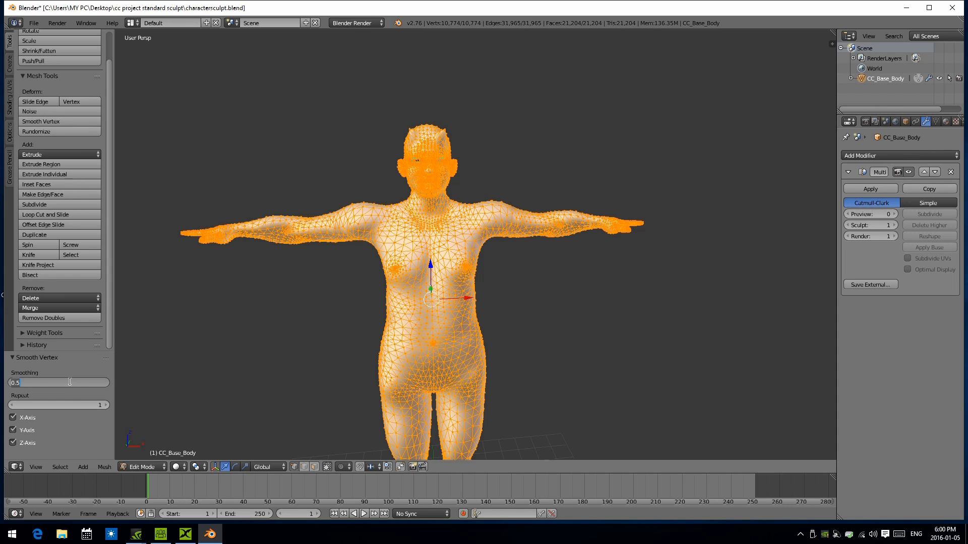
key("BackSpace")
key("Return")
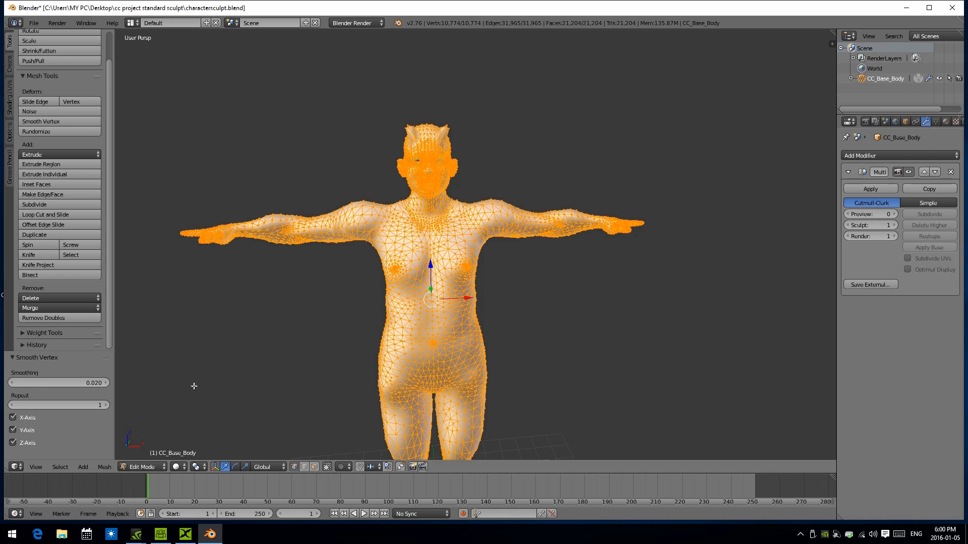
Return the body to Object Mode and view the whole smoothed figure.
left_click(132, 467)
left_click(141, 455)
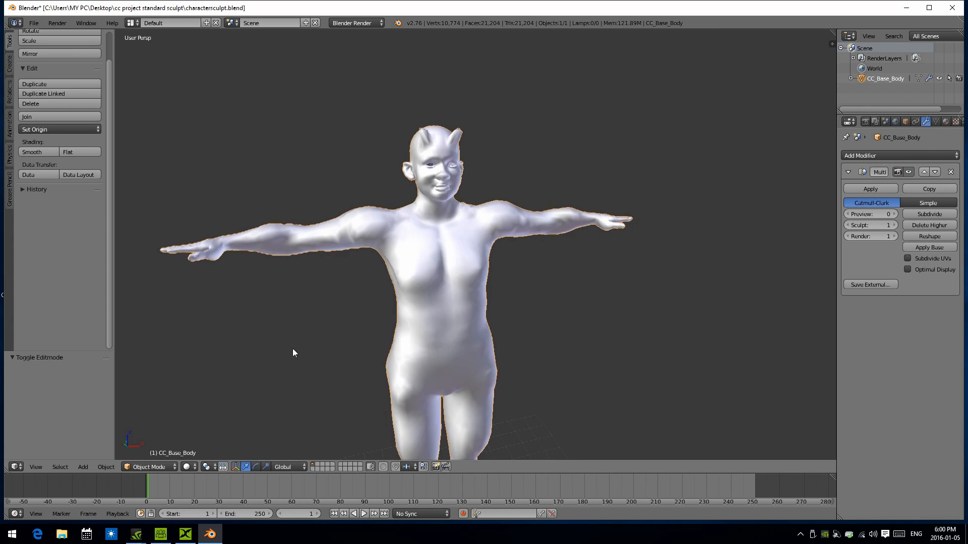
scroll(339, 353, "down", 3)
scroll(341, 341, "down", 2)
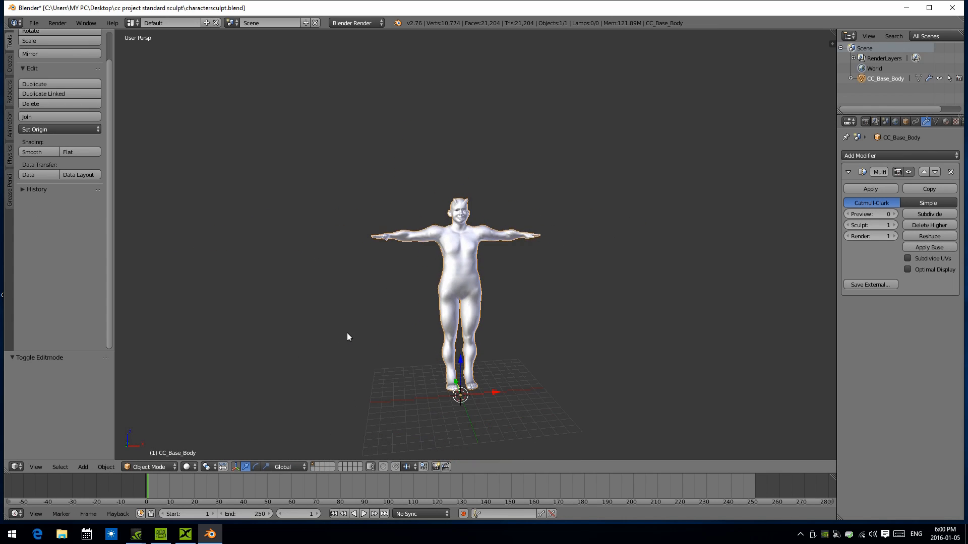
Set up a Wavefront OBJ export of the body with Keep Vertex Order enabled and a scale of 10.
mouse_move(347, 333)
middle_mouse_down()
mouse_move(399, 341)
mouse_move(359, 340)
middle_mouse_up()
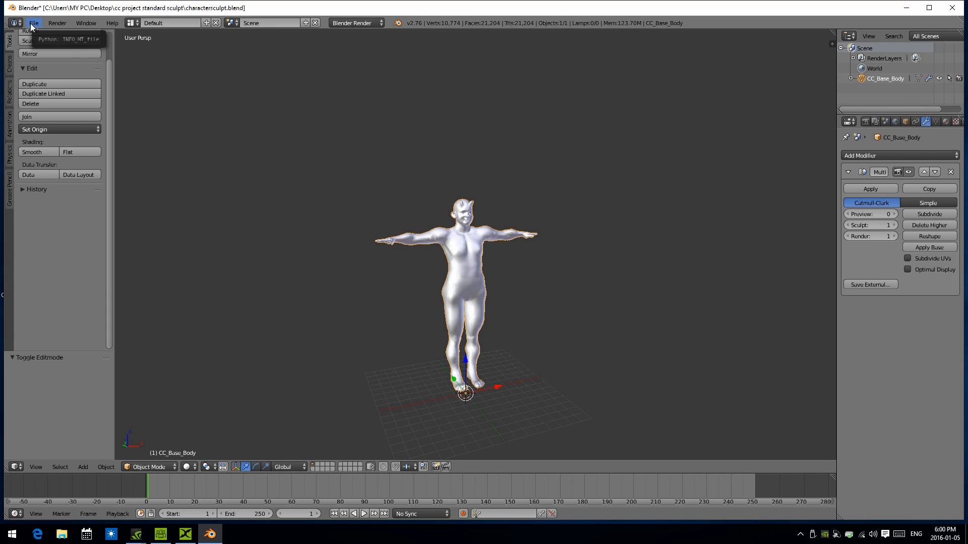
middle_click_drag(311, 196, 401, 235)
scroll(402, 211, "up", 1)
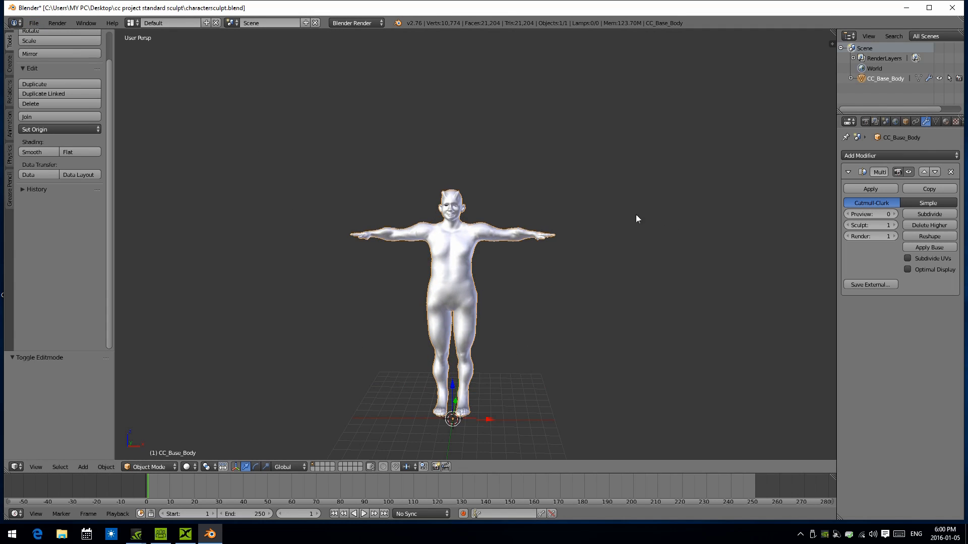
mouse_move(383, 208)
middle_mouse_down()
mouse_move(401, 209)
mouse_move(389, 221)
mouse_move(570, 231)
mouse_move(379, 213)
mouse_move(395, 200)
middle_mouse_up()
scroll(398, 212, "up", 1)
scroll(383, 192, "up", 1)
scroll(350, 171, "down", 1)
left_click(35, 24)
mouse_move(62, 210)
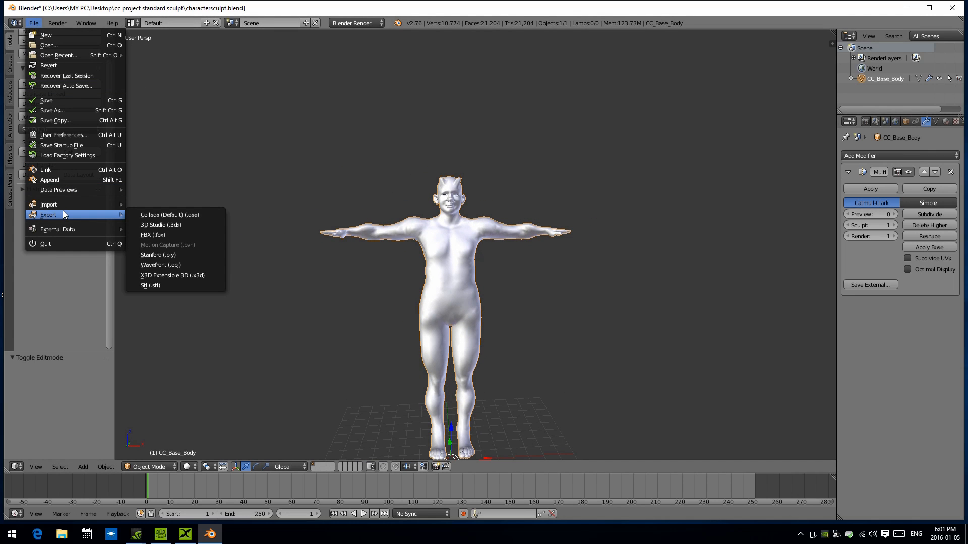
left_click(162, 266)
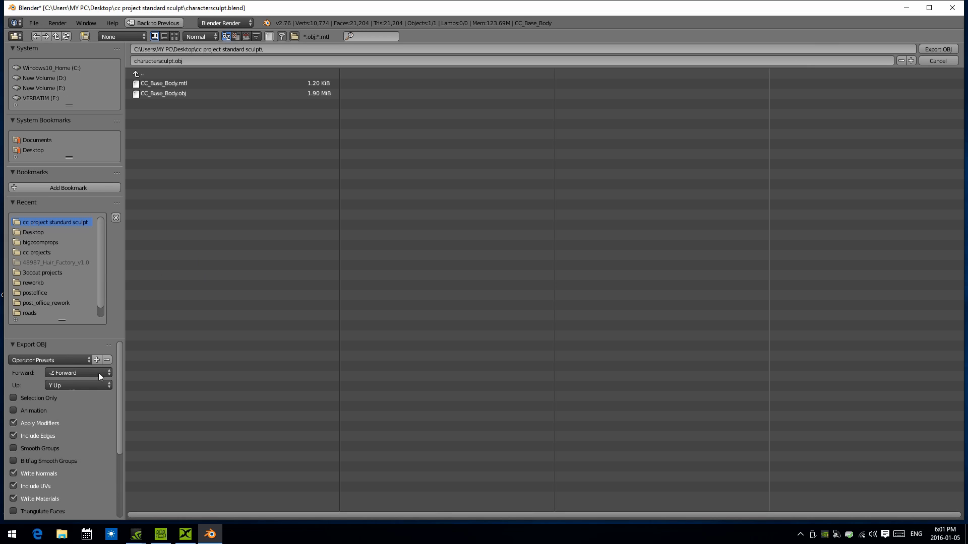
left_click_drag(119, 381, 116, 455)
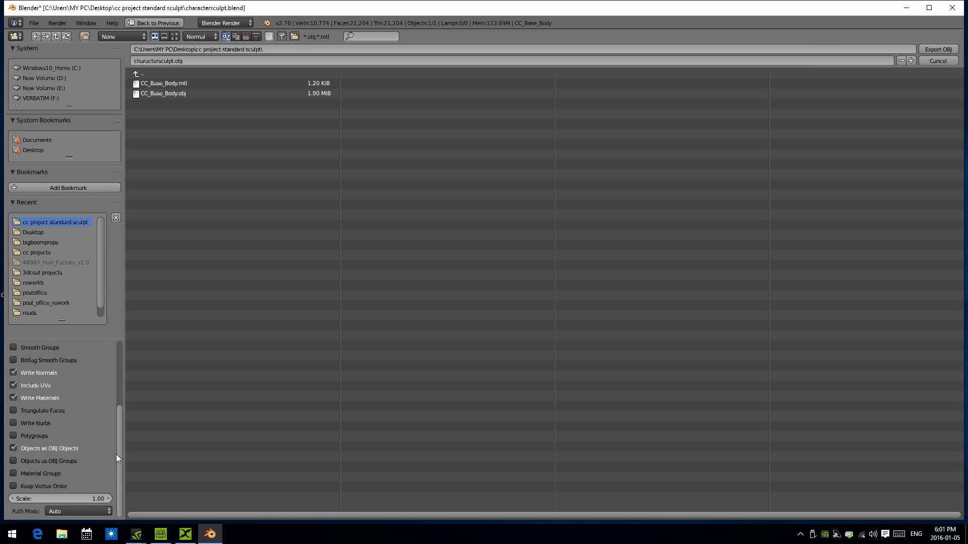
left_click(13, 486)
left_click(83, 499)
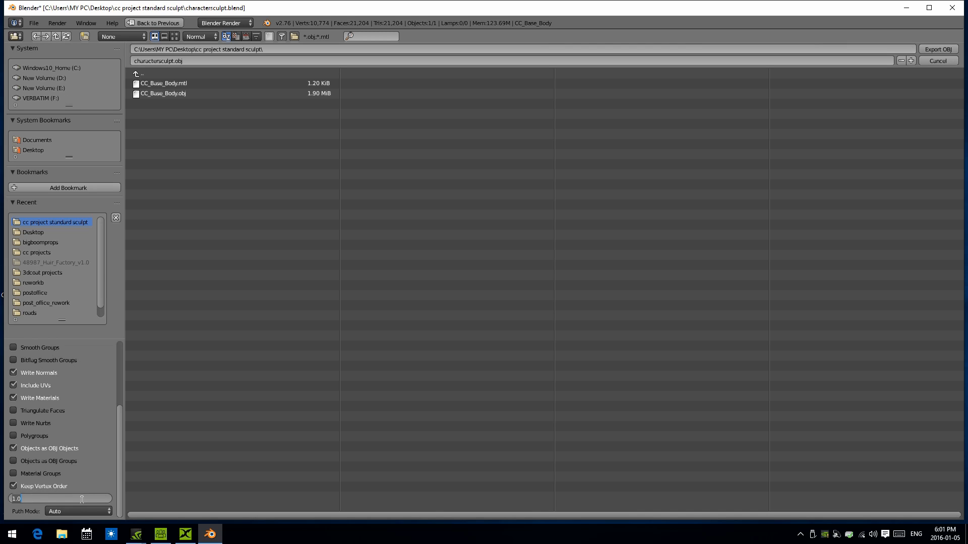
key("Return")
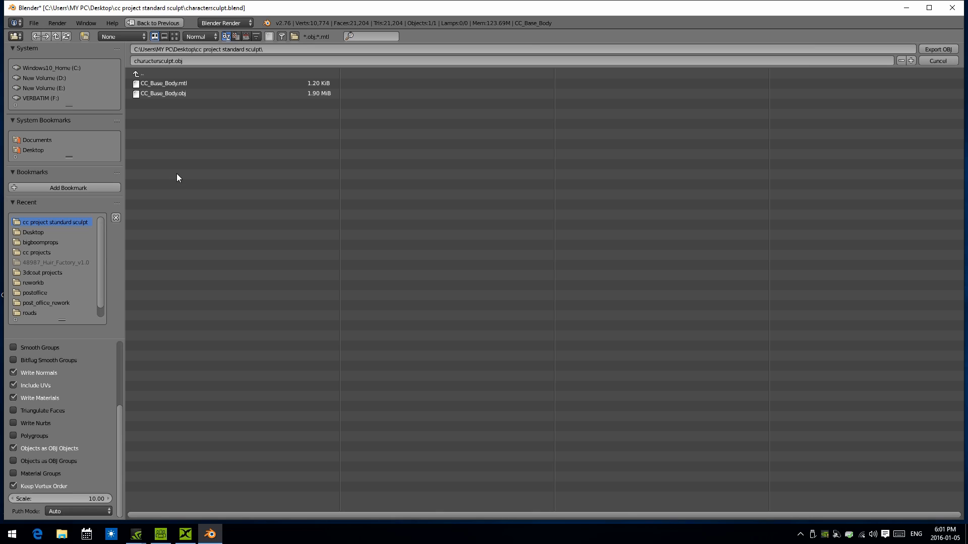
Name the export file kiddydevildude.obj and export it to the cc project standard sculpt folder.
left_click(198, 61)
key("BackSpace")
key("Return")
left_click(938, 49)
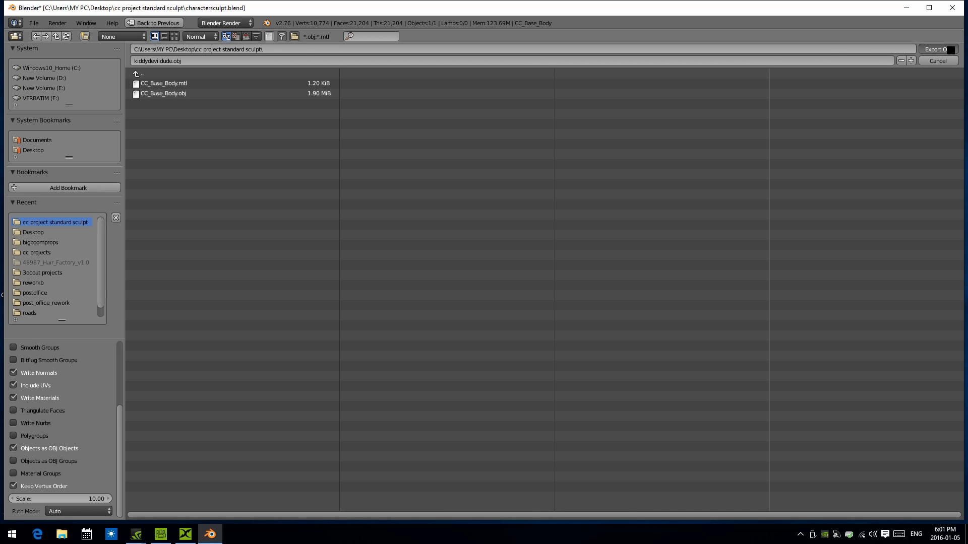
scroll(284, 185, "down", 1)
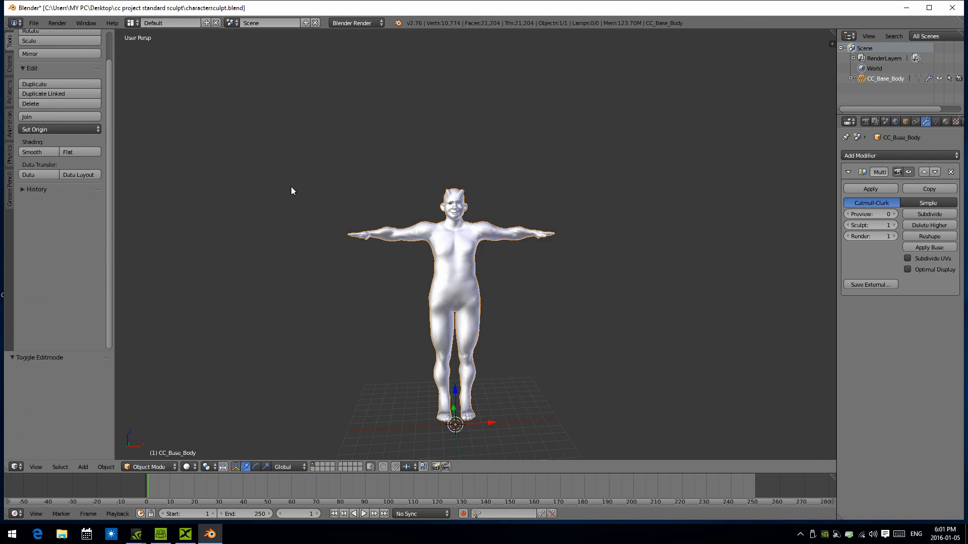
middle_click_drag(427, 266, 392, 240, "shift")
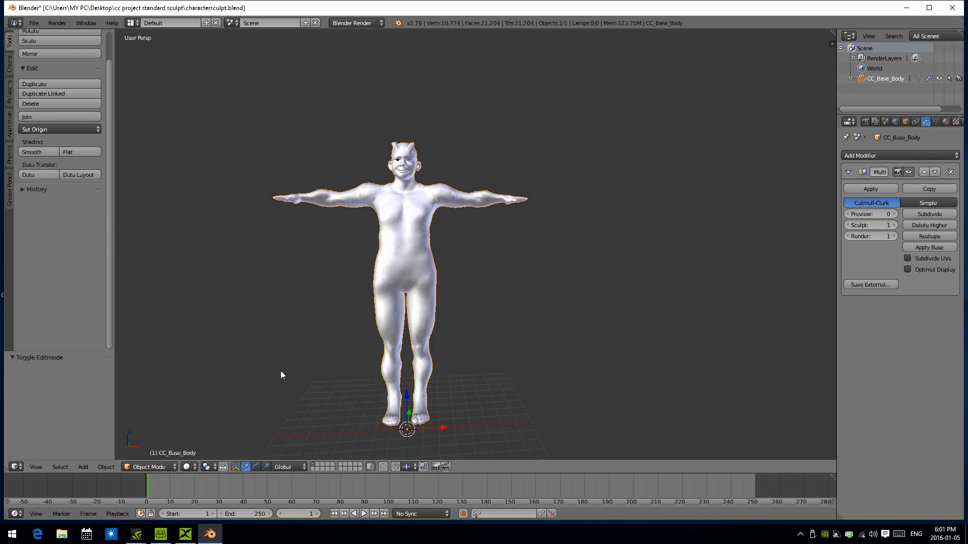
Switch to iClone 3DXchange and replace the RL_G6_Body mesh with the exported OBJ's default mesh.
left_click(186, 535)
scroll(363, 267, "down", 2)
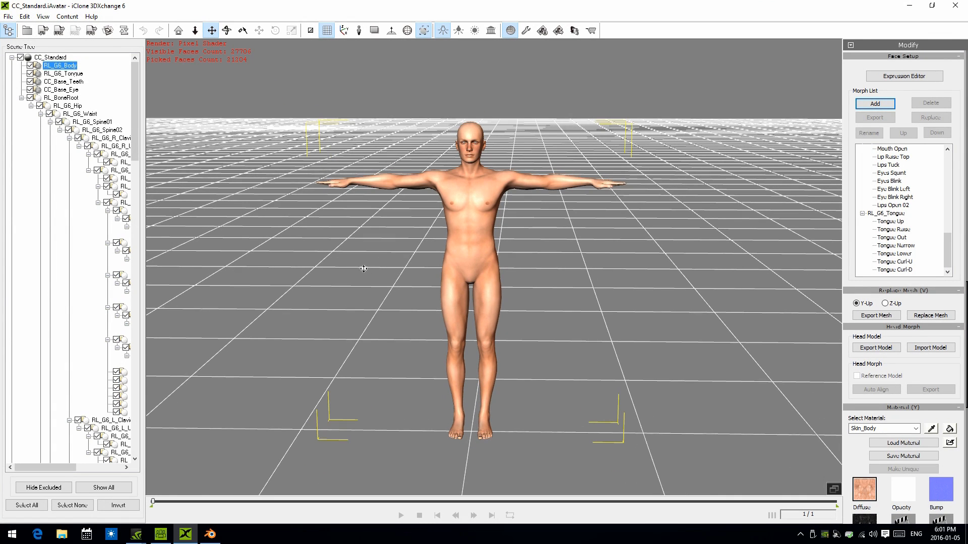
left_click(930, 315)
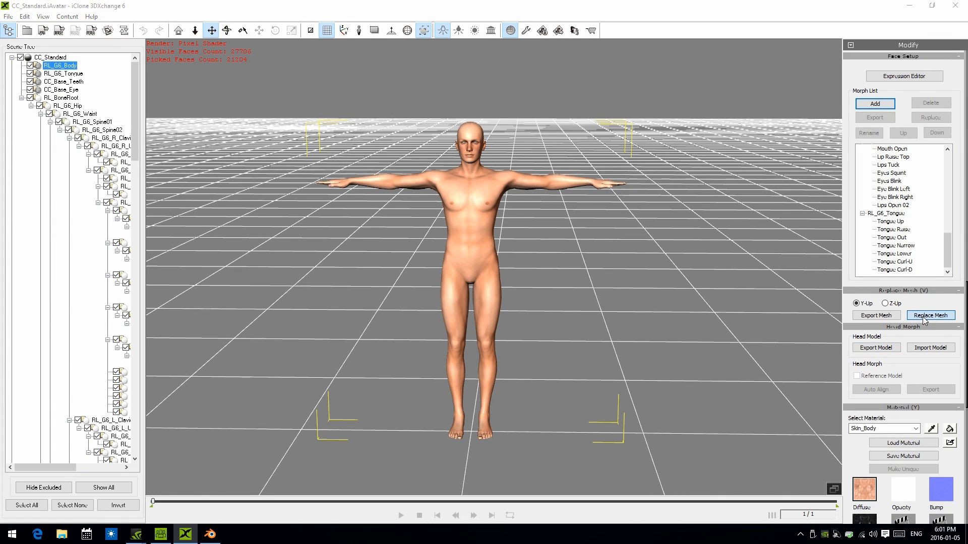
left_click(441, 214)
left_click(715, 389)
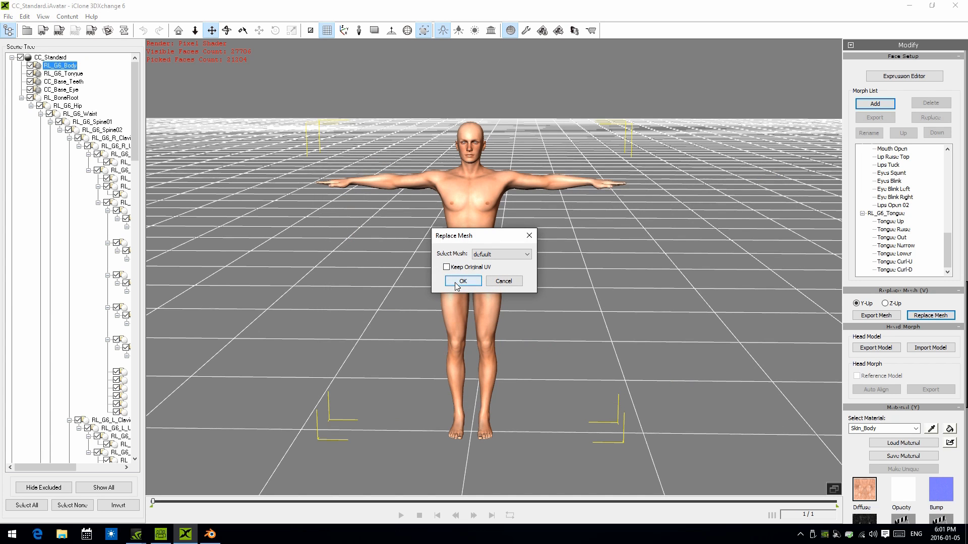
left_click(462, 281)
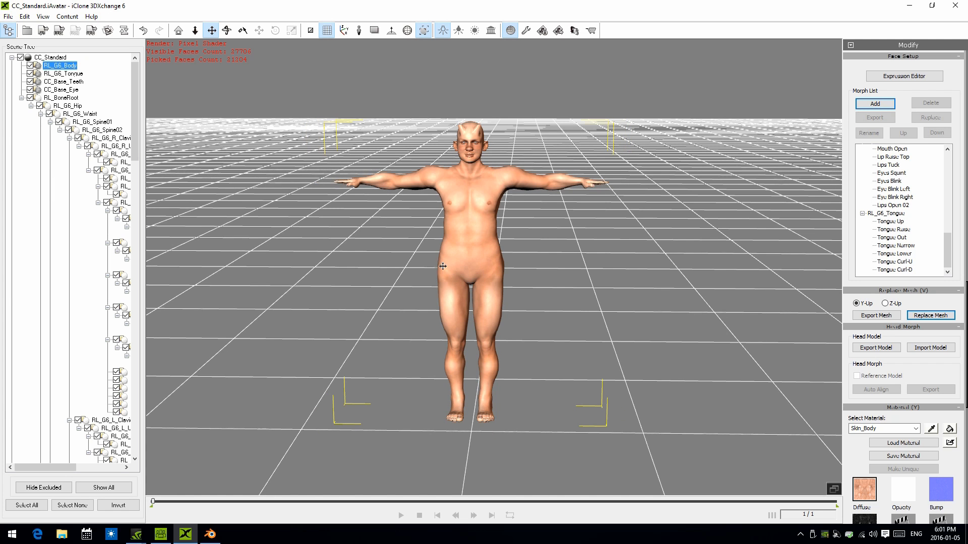
Export the reshaped character as iClone content to the Desktop with the geometry file name CC_Standard2.
scroll(455, 266, "up", 2)
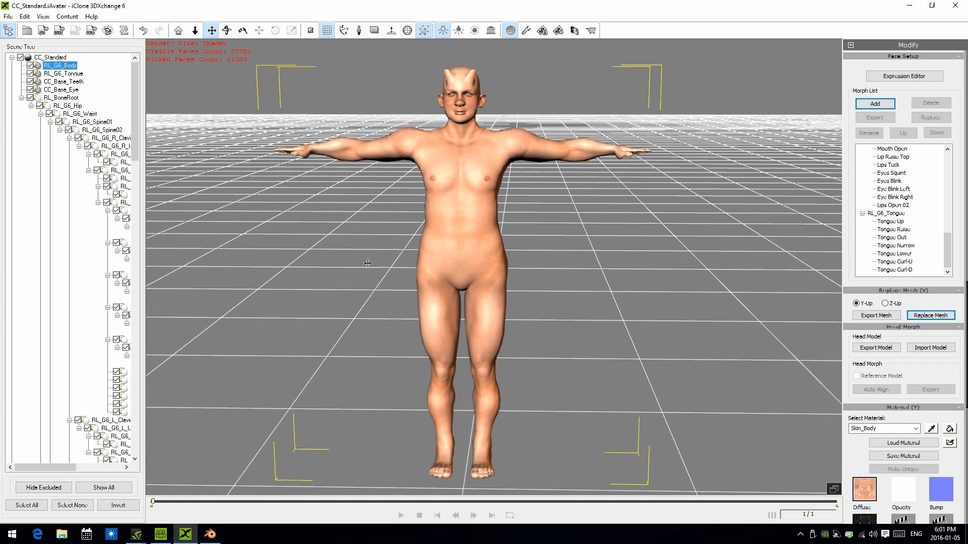
mouse_move(359, 251)
left_mouse_down()
mouse_move(347, 239)
mouse_move(364, 246)
left_mouse_up()
right_click_drag(374, 247, 395, 222)
scroll(402, 227, "down", 2)
scroll(403, 227, "up", 2)
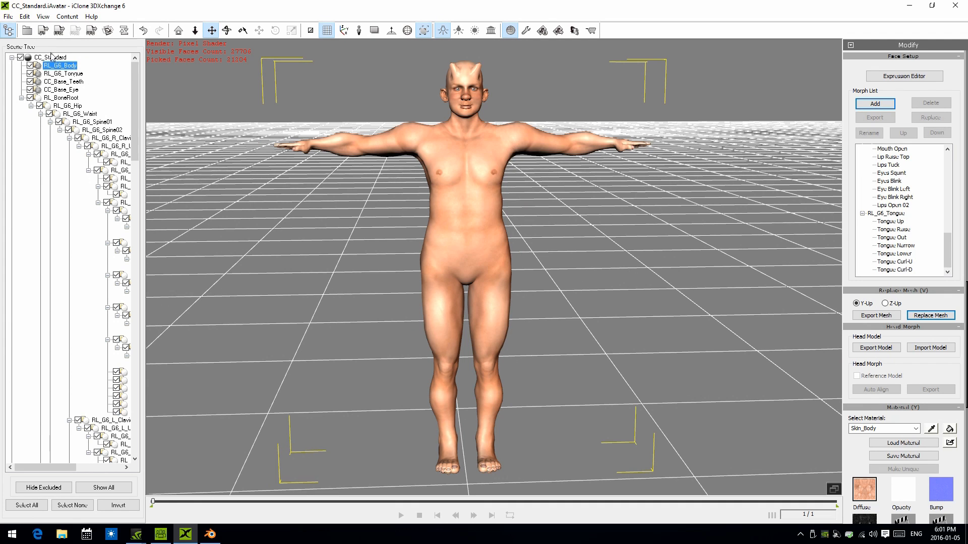
left_click(43, 31)
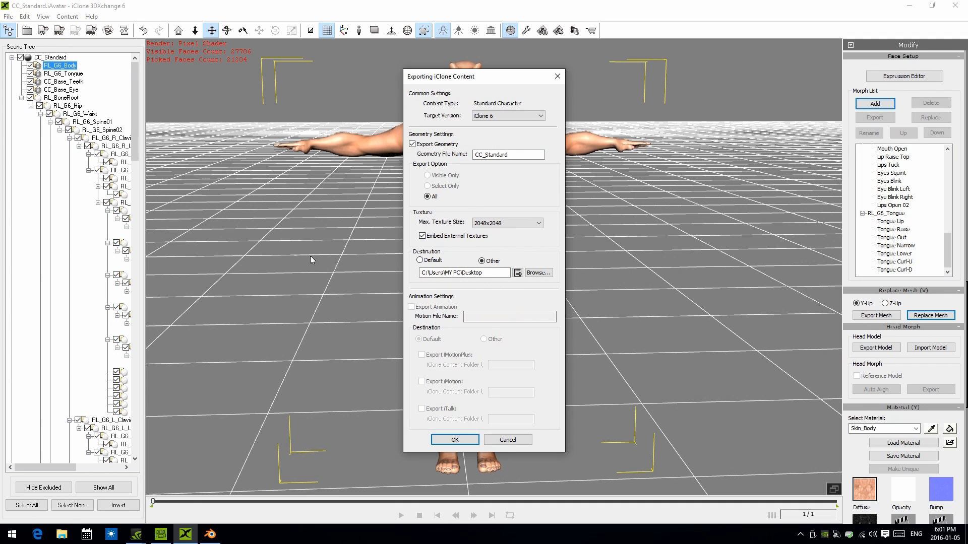
left_click(513, 155)
left_click(455, 440)
left_click(495, 288)
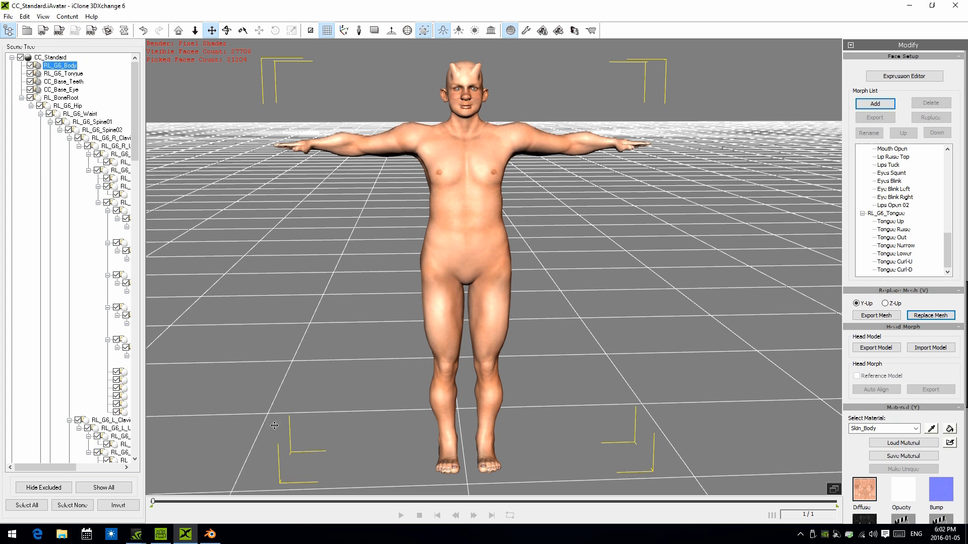
Switch to iClone Character Creator and import CC_Standard2 from the Desktop, discarding the current project without saving.
left_click(161, 537)
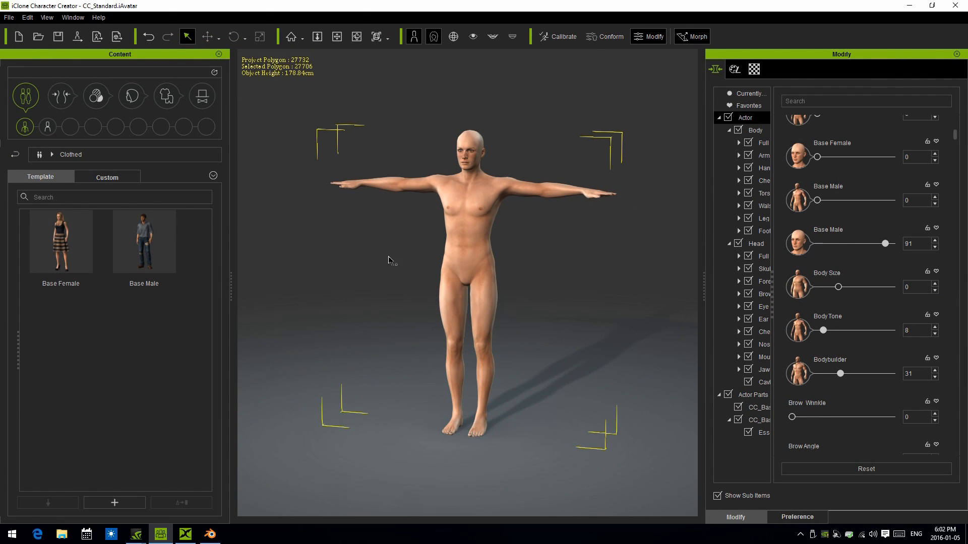
left_click(9, 18)
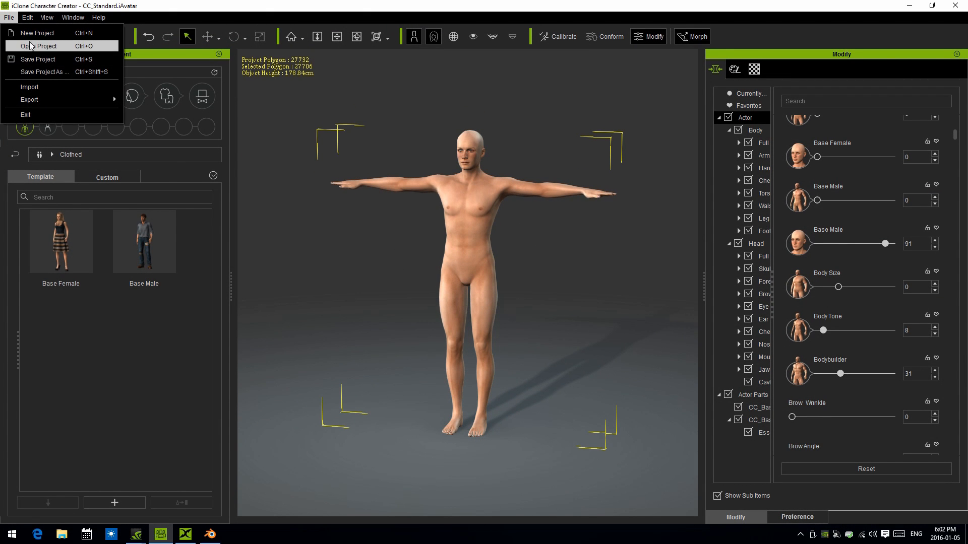
left_click(64, 87)
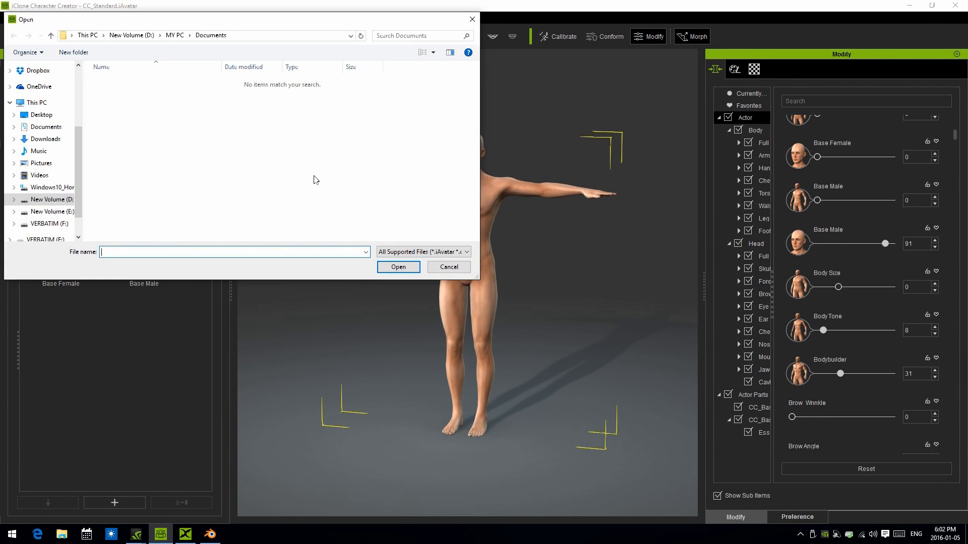
left_click(41, 114)
left_click(179, 209)
left_click(397, 267)
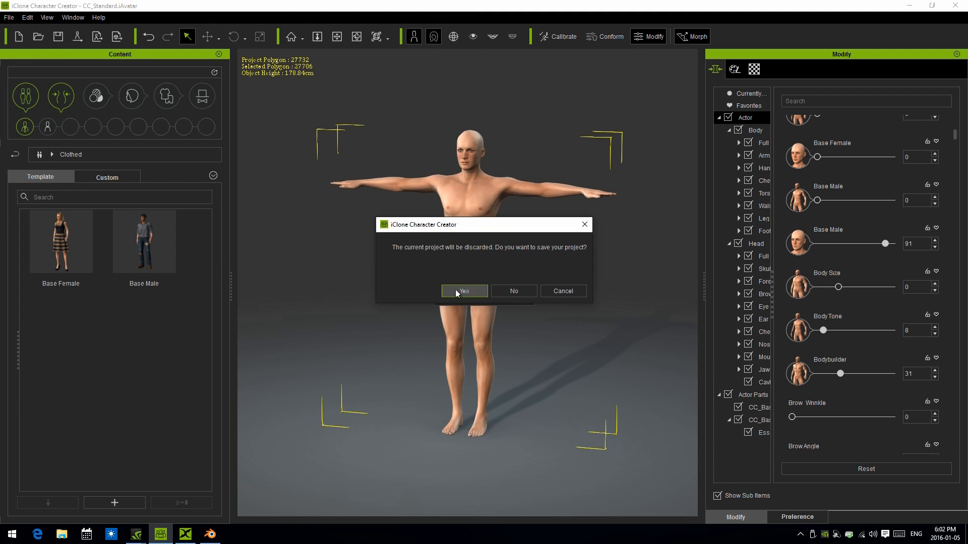
left_click(508, 292)
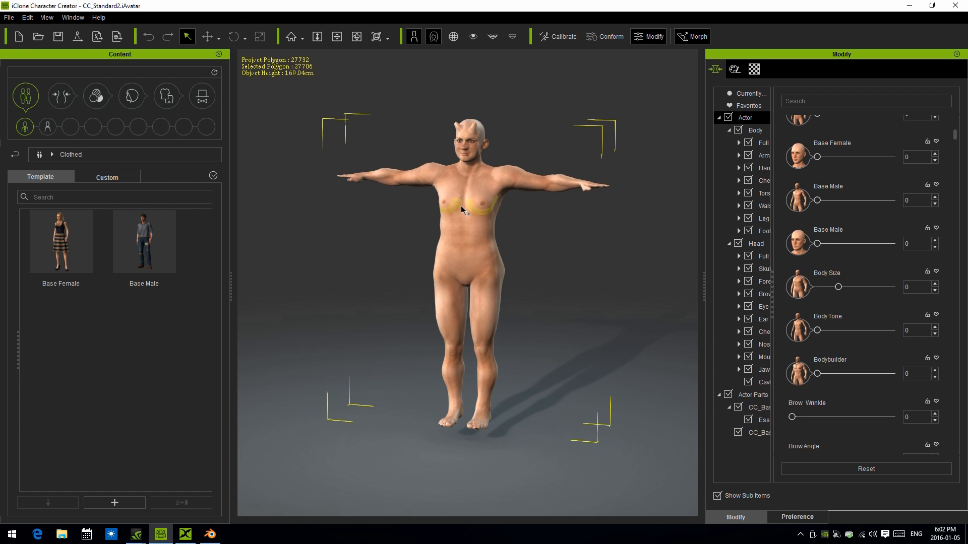
Show the character's full-head morphs and set both Face Square and Face Round to 100.
left_click(318, 220)
scroll(335, 198, "up", 1)
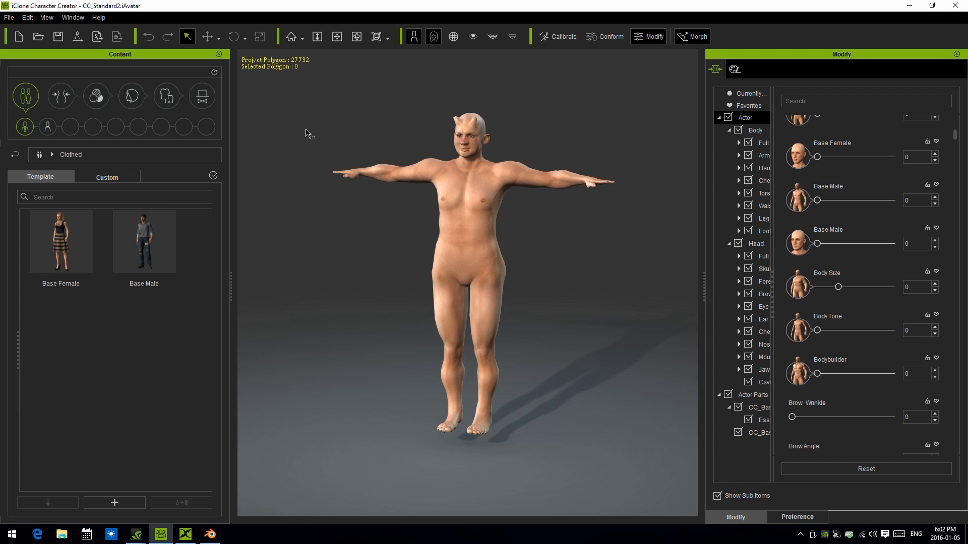
left_click(336, 36)
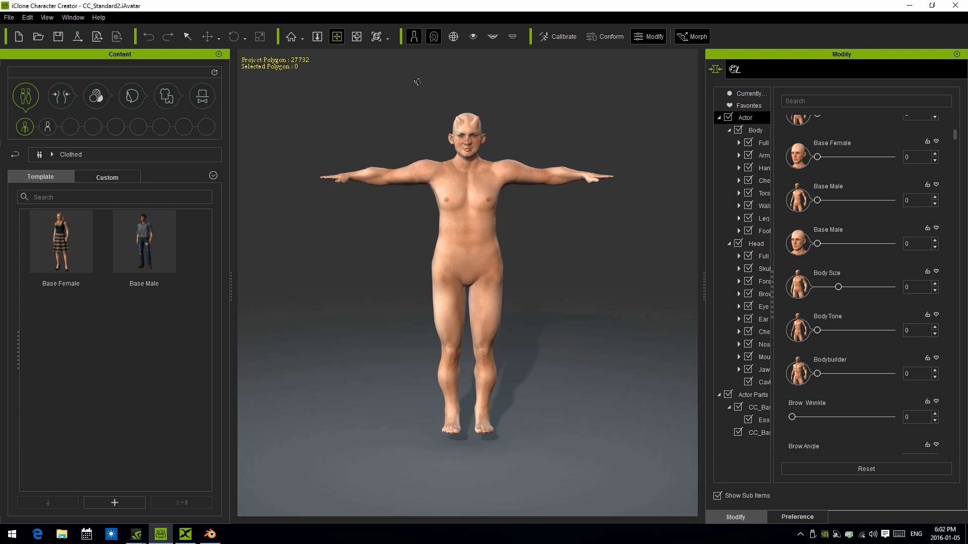
left_click_drag(818, 203, 768, 196)
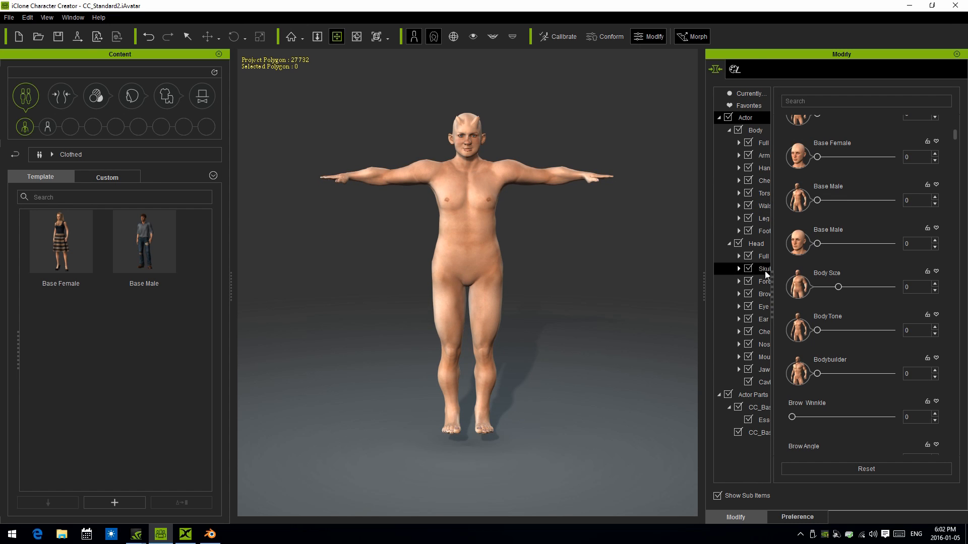
left_click(768, 256)
mouse_move(853, 260)
left_mouse_down()
mouse_move(812, 261)
mouse_move(868, 260)
left_mouse_up()
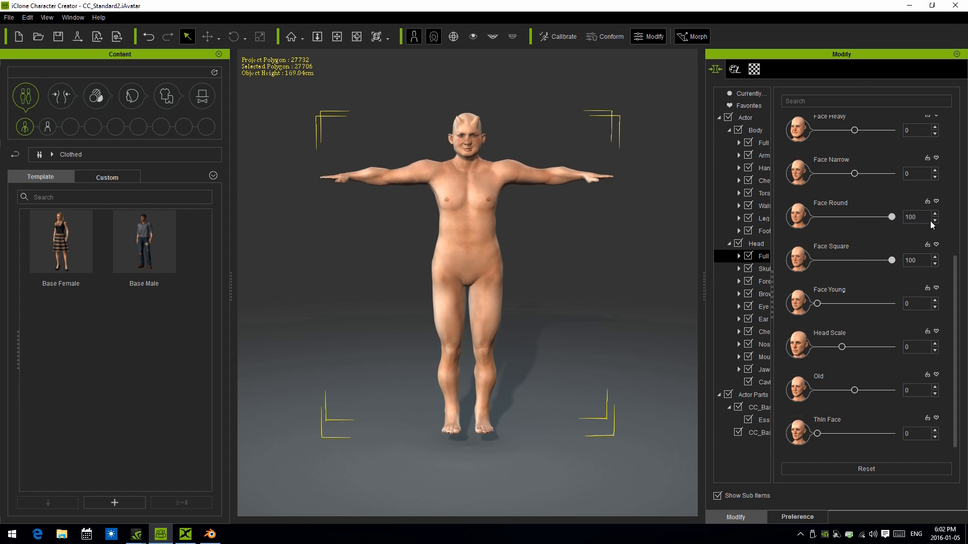
Set the Face Narrow morph to -100 and the Face Heavy morph to 10.
left_click_drag(856, 176, 768, 177)
mouse_move(854, 130)
left_mouse_down()
mouse_move(886, 132)
mouse_move(856, 134)
left_mouse_up()
scroll(387, 258, "up", 5)
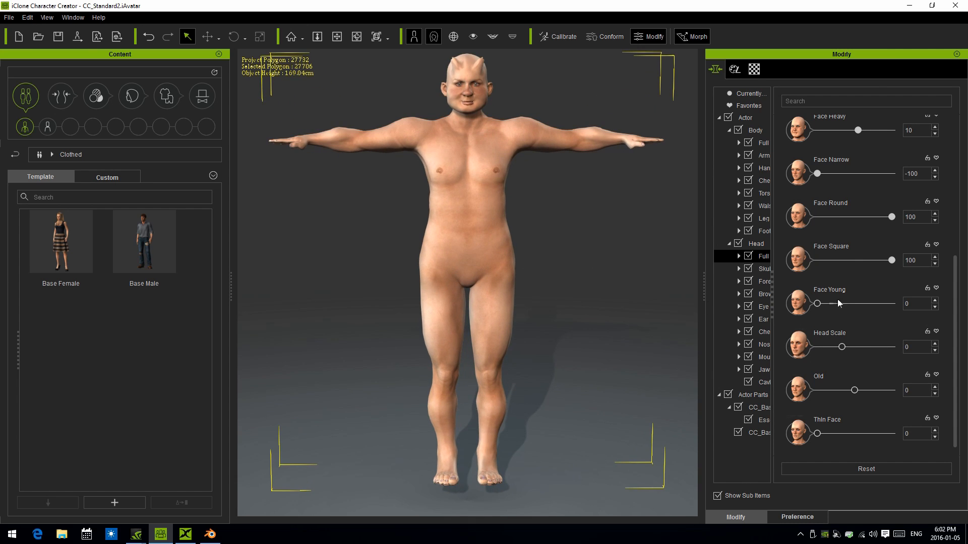
Try the Face Young and Head Scale morphs and reset Head Scale to 0.
left_click_drag(817, 304, 763, 302)
mouse_move(841, 347)
left_mouse_down()
mouse_move(889, 348)
mouse_move(838, 347)
left_mouse_up()
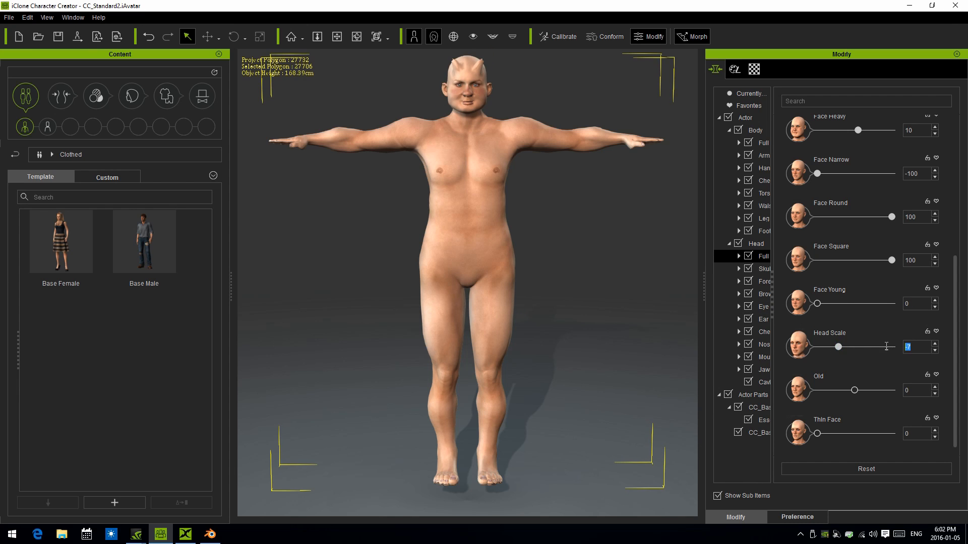
type("0")
key("Return")
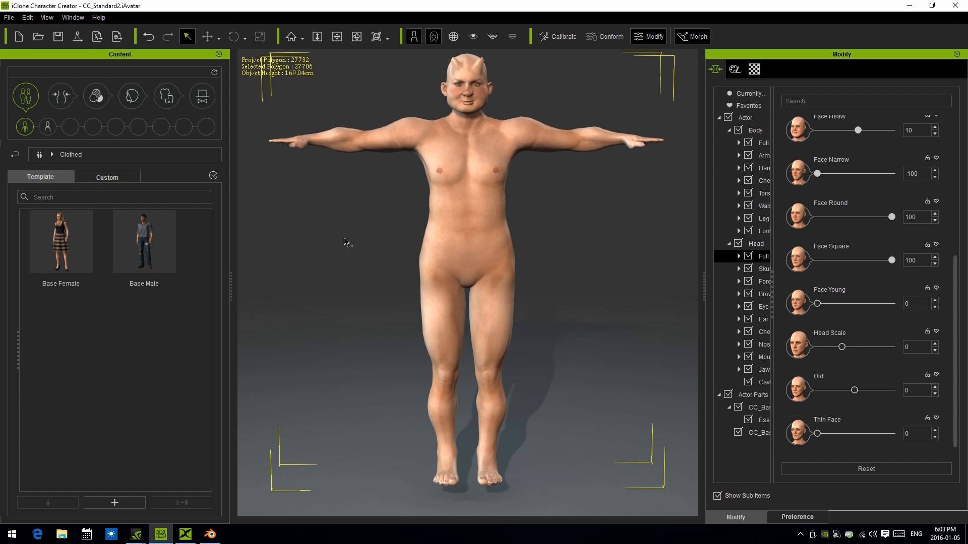
Dress the character in Blazer_Base from the Plain Base coats and deselect the garment.
scroll(347, 241, "down", 1)
left_click(349, 247)
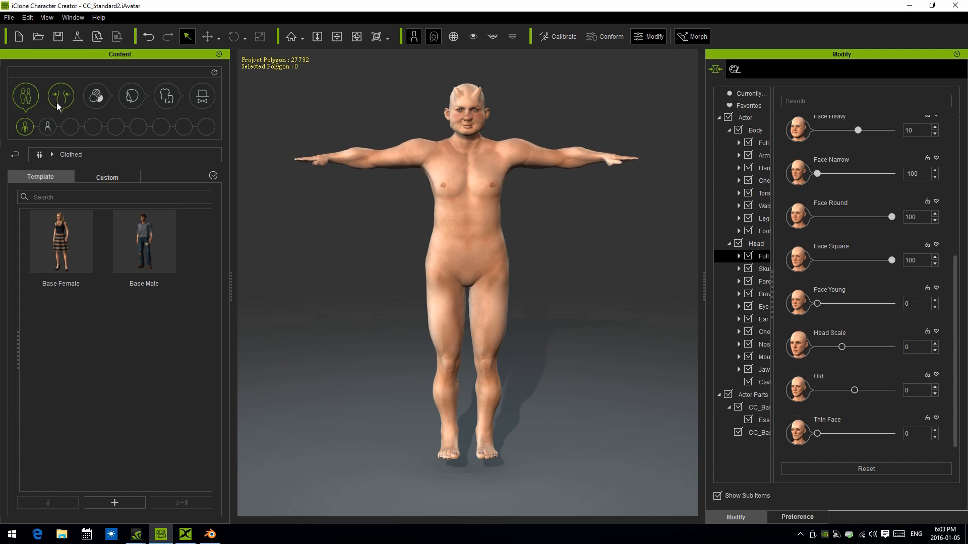
left_click(166, 96)
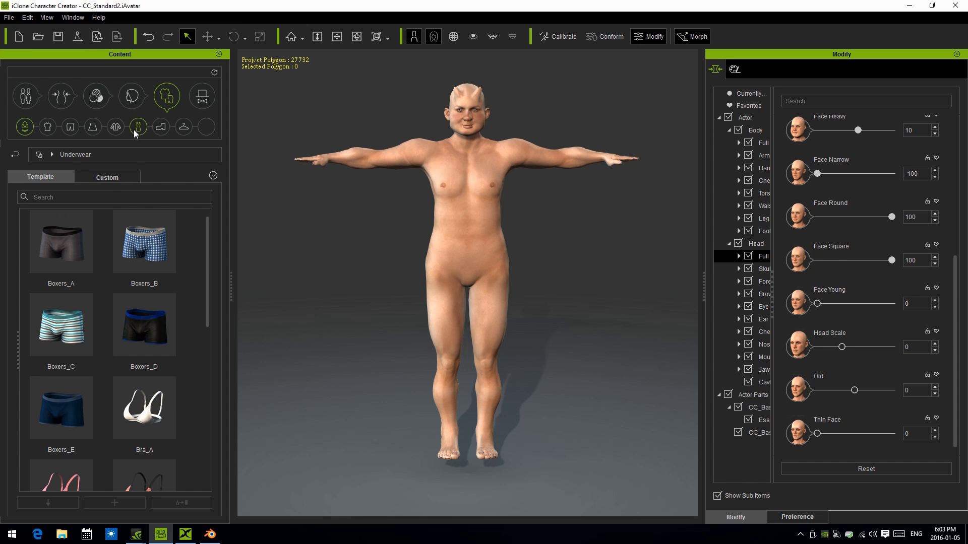
left_click(119, 129)
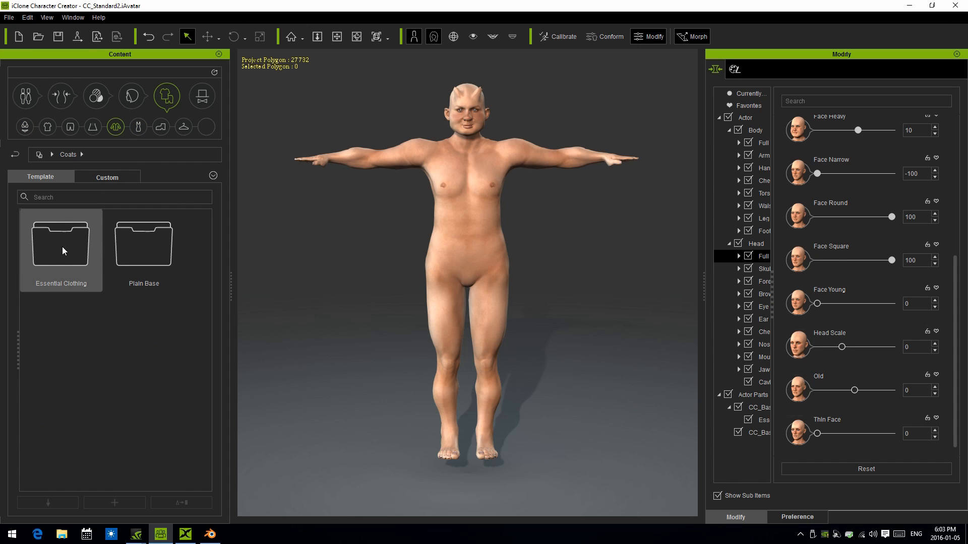
double_click(126, 249)
left_click(64, 251)
double_click(64, 251)
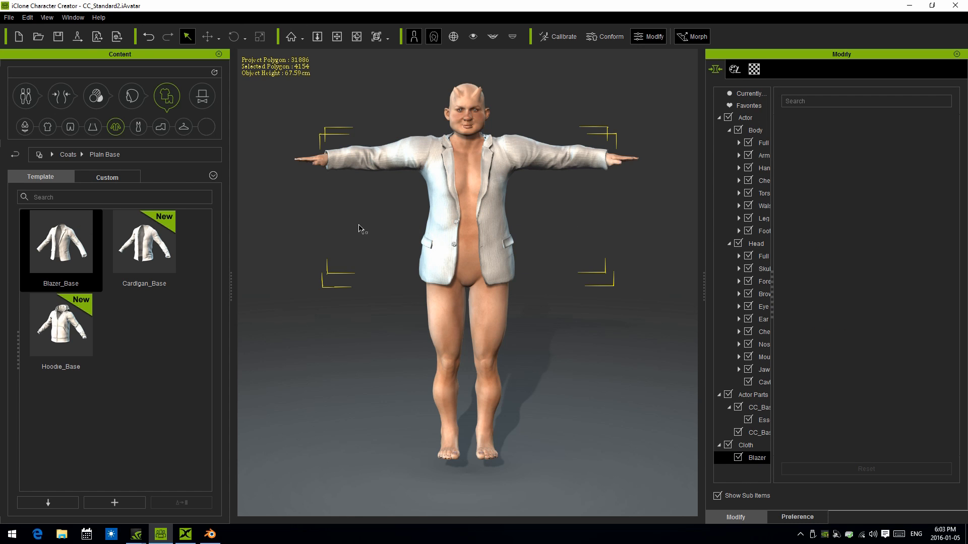
left_click(295, 252)
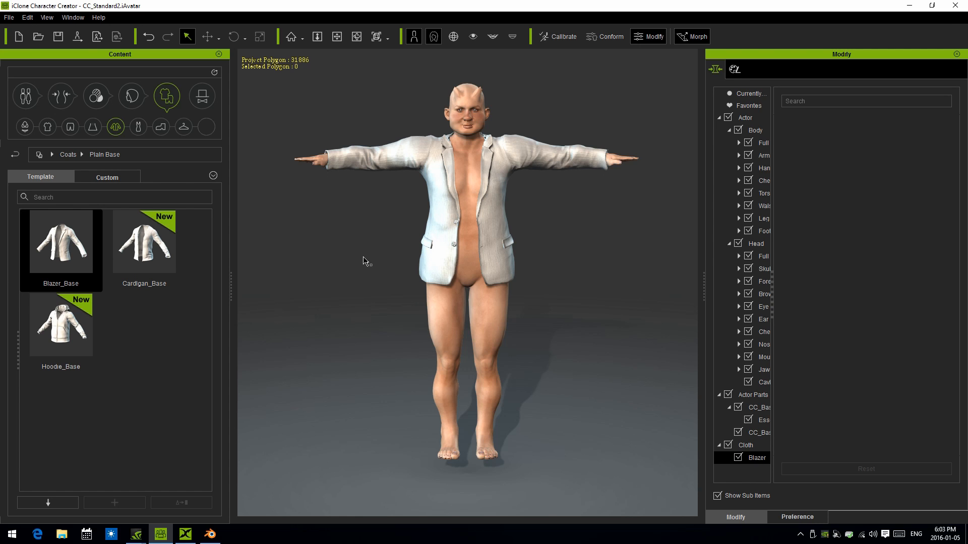
Switch to Blender and remove the Multiresolution modifier from CC_Base_Body.
left_click(210, 534)
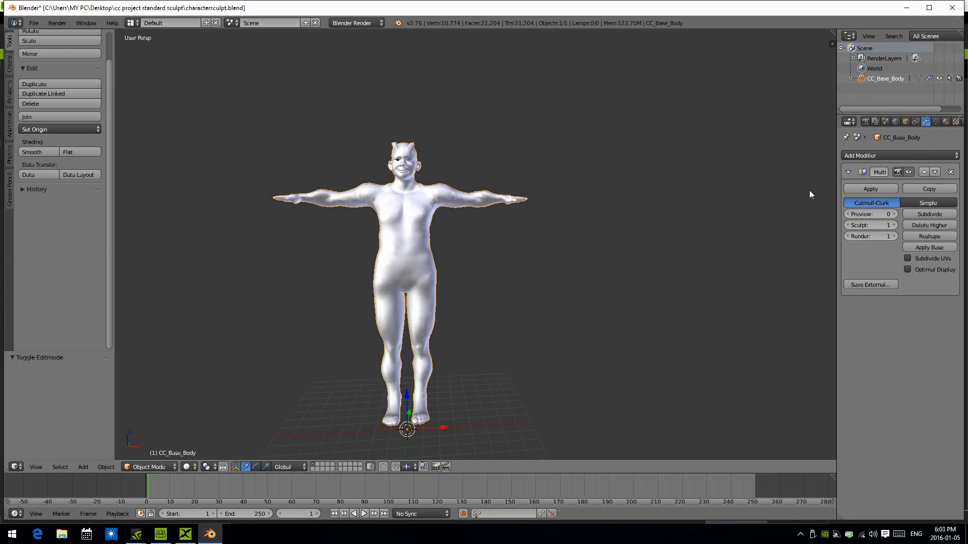
left_click(855, 156)
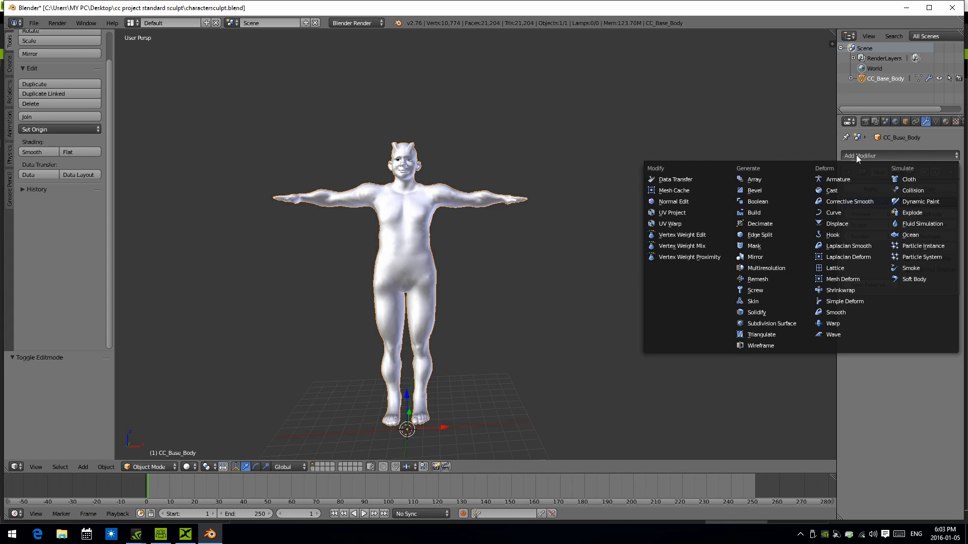
left_click(761, 268)
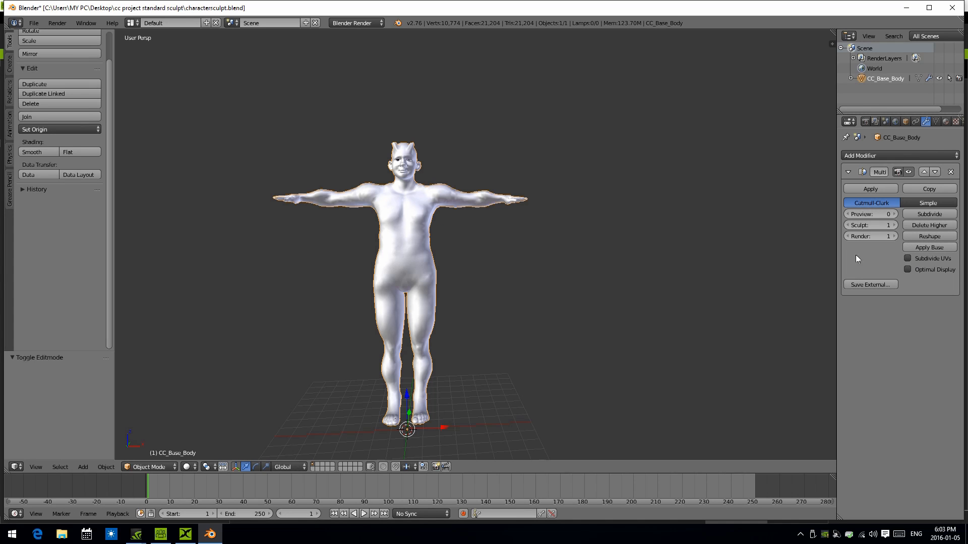
middle_click_drag(364, 271, 364, 250)
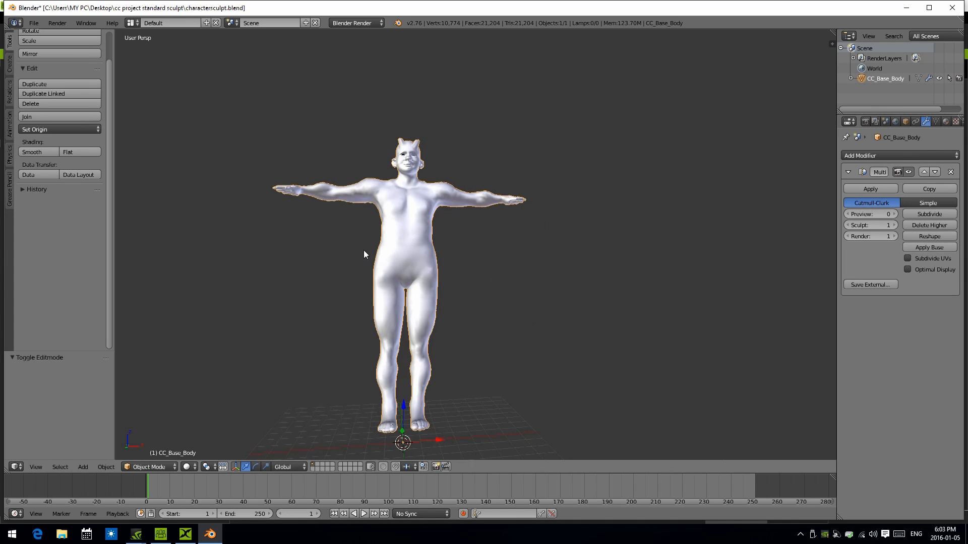
scroll(365, 255, "up", 2)
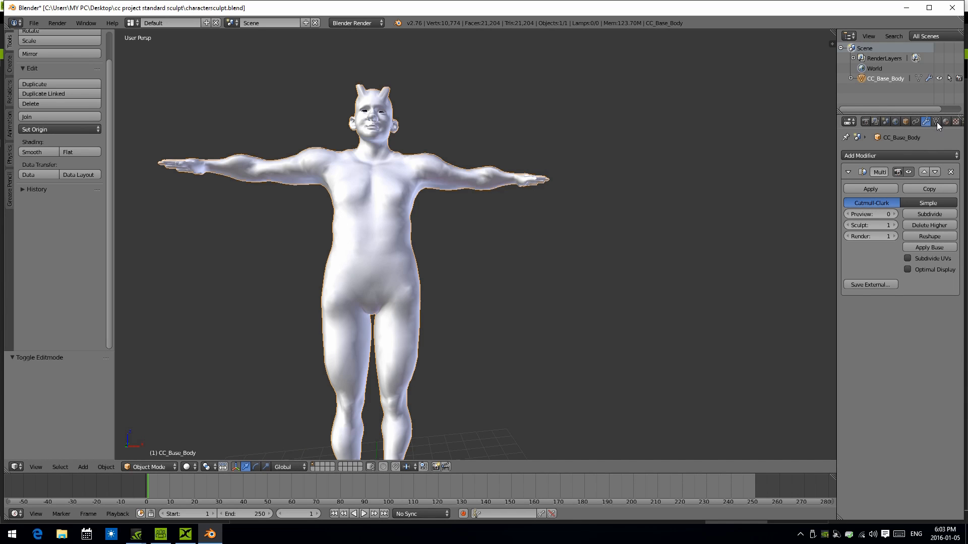
left_click(950, 172)
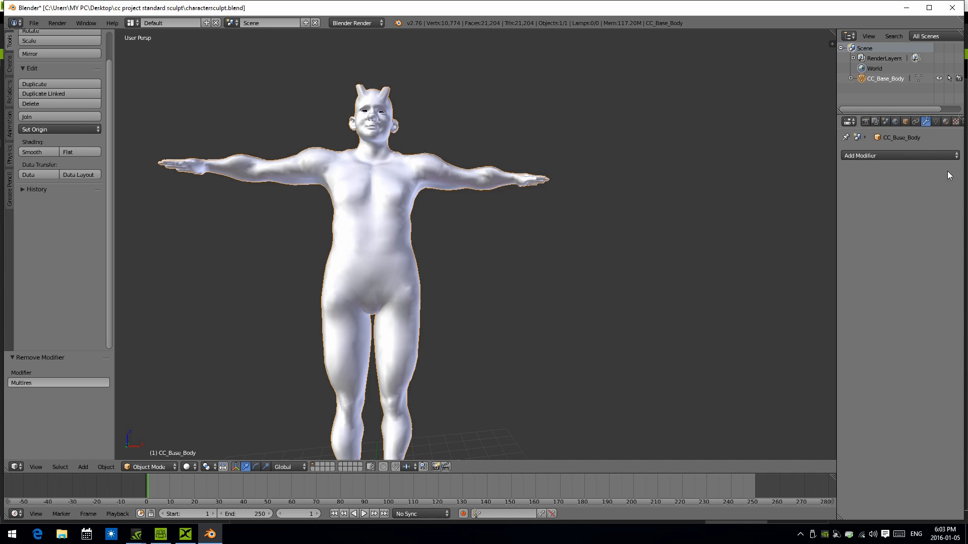
middle_click_drag(422, 167, 371, 179)
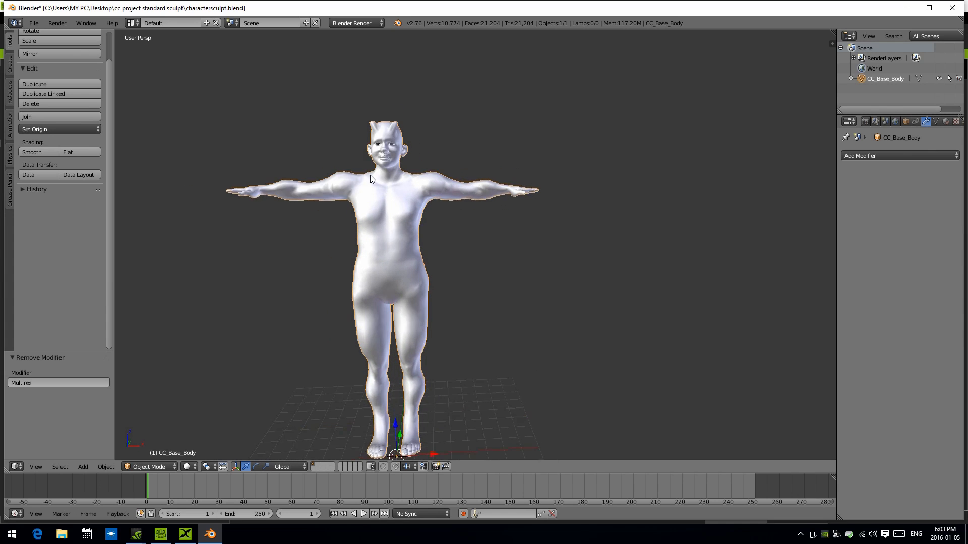
scroll(371, 179, "up", 2)
Reopen charactersculpt.blend from the cc project standard sculpt folder without saving the current changes.
left_click(32, 23)
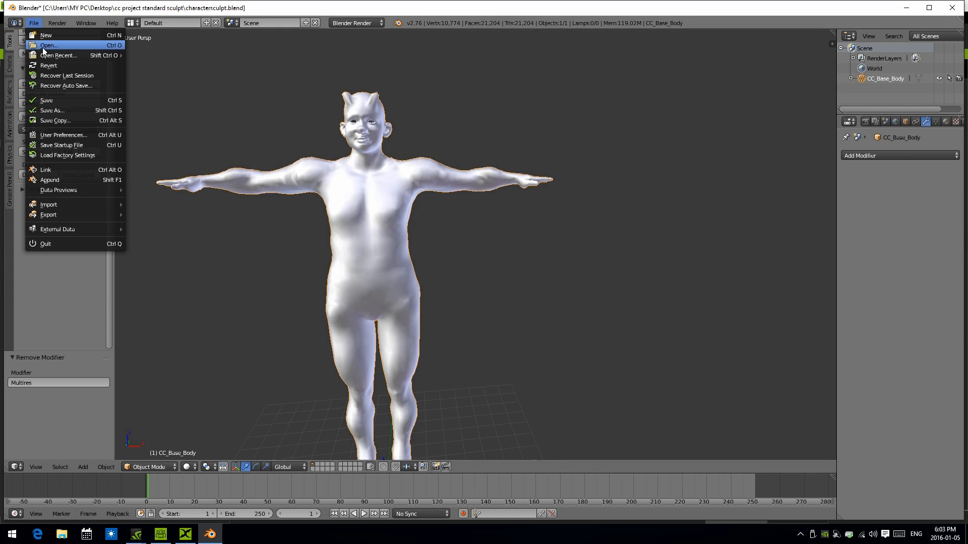
middle_click_drag(452, 123, 371, 113)
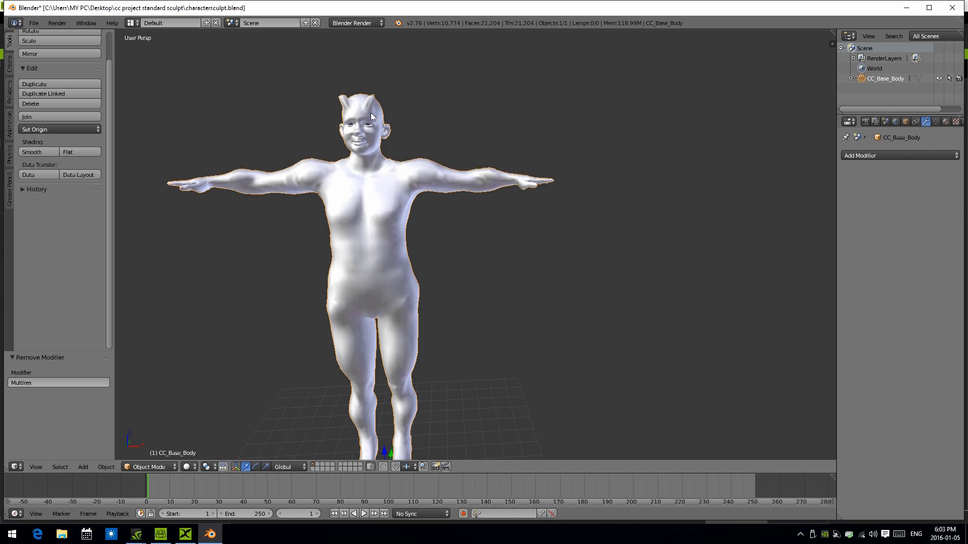
left_click(32, 23)
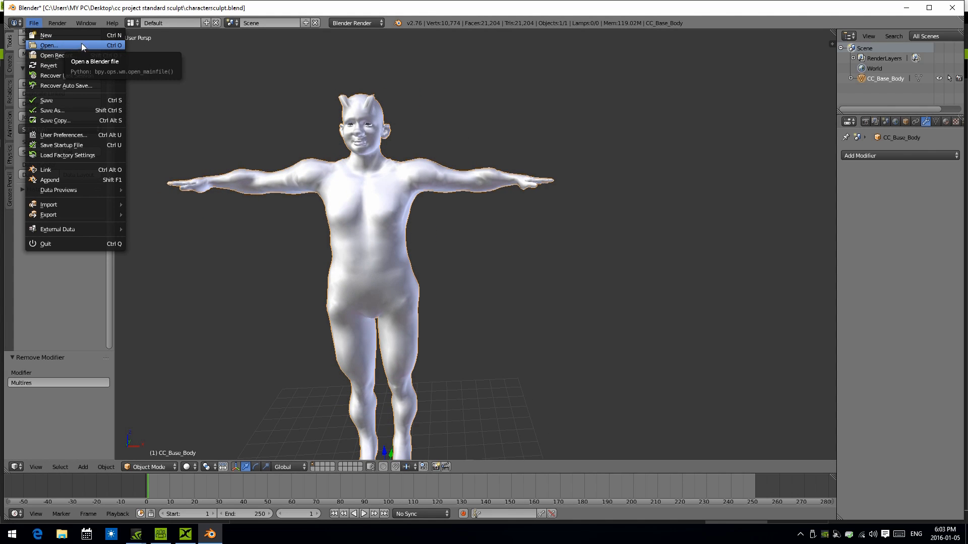
left_click(33, 23)
left_click(56, 45)
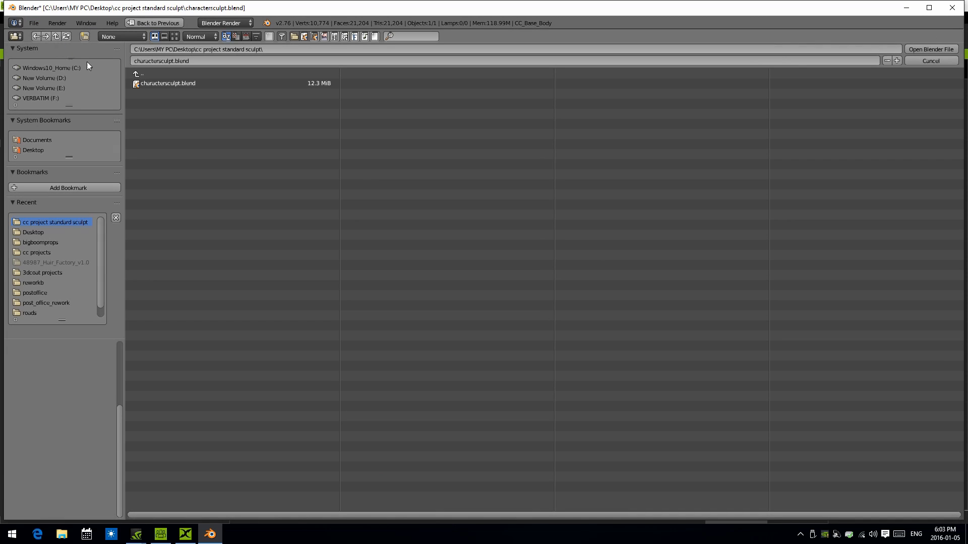
left_click(212, 84)
left_click(931, 49)
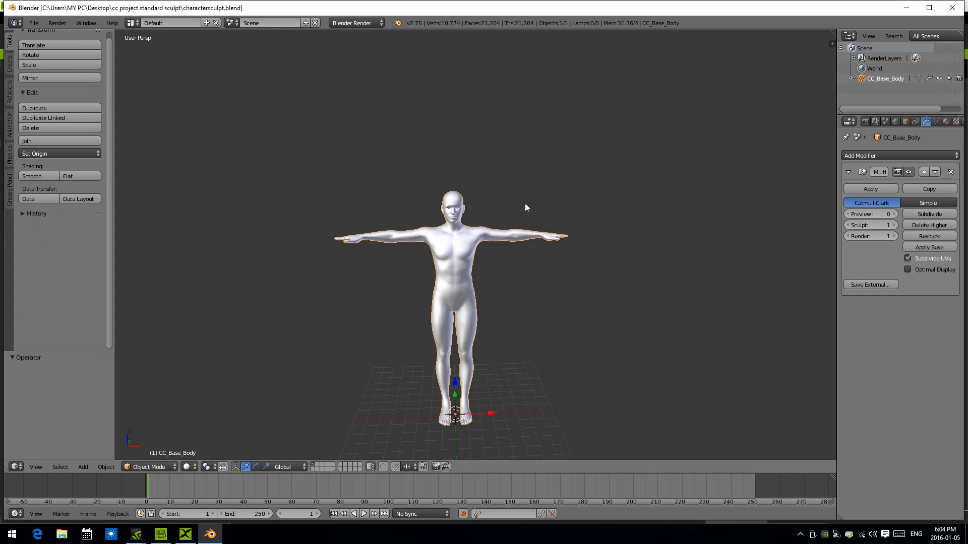
Duplicate CC_Base_Body in place, move the copy to layer 3, and show that layer.
left_click(895, 214)
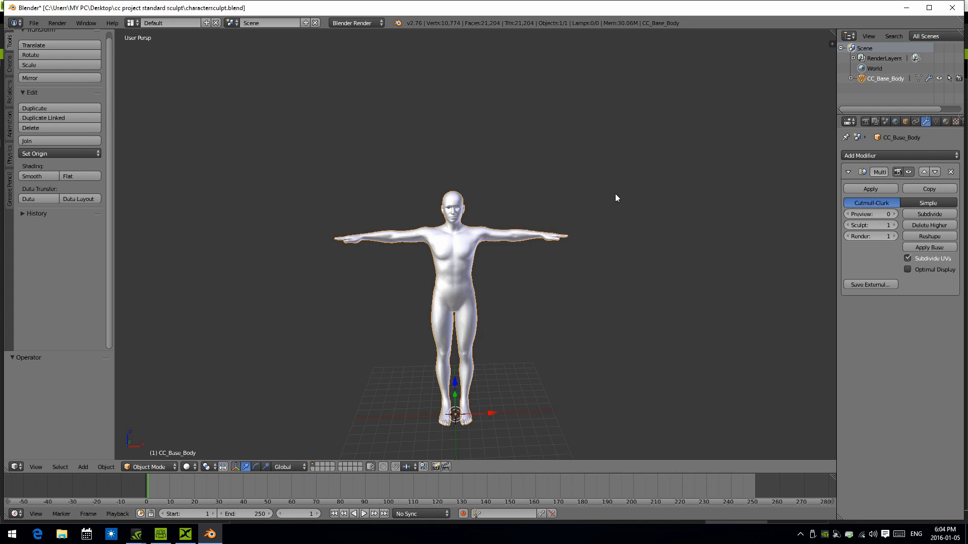
scroll(609, 186, "up", 2)
scroll(610, 192, "down", 1)
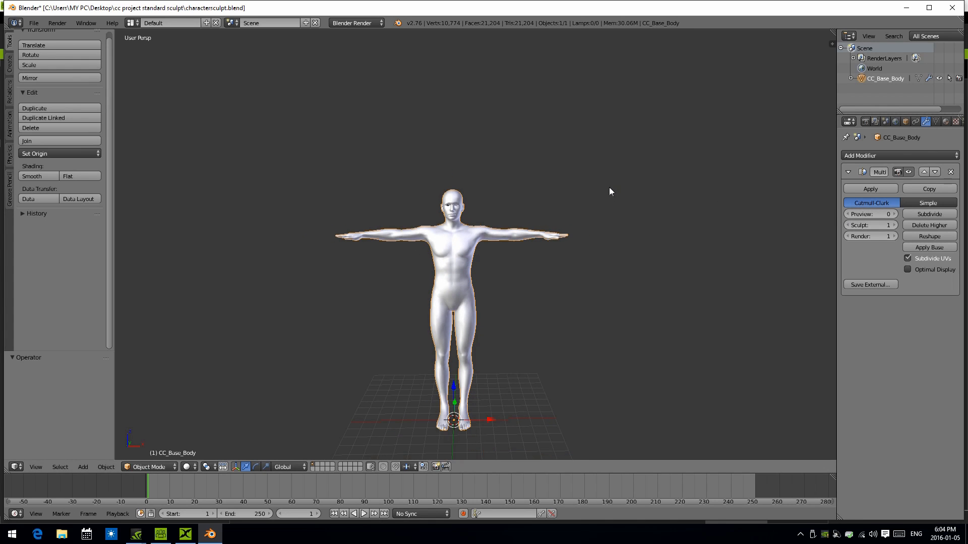
key("shift+d")
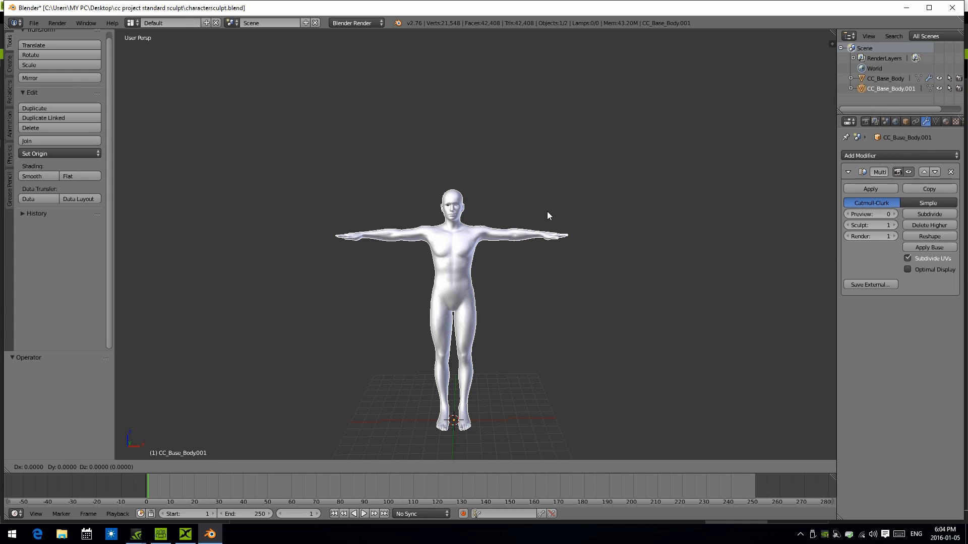
key("Escape")
key("m")
left_click(696, 267)
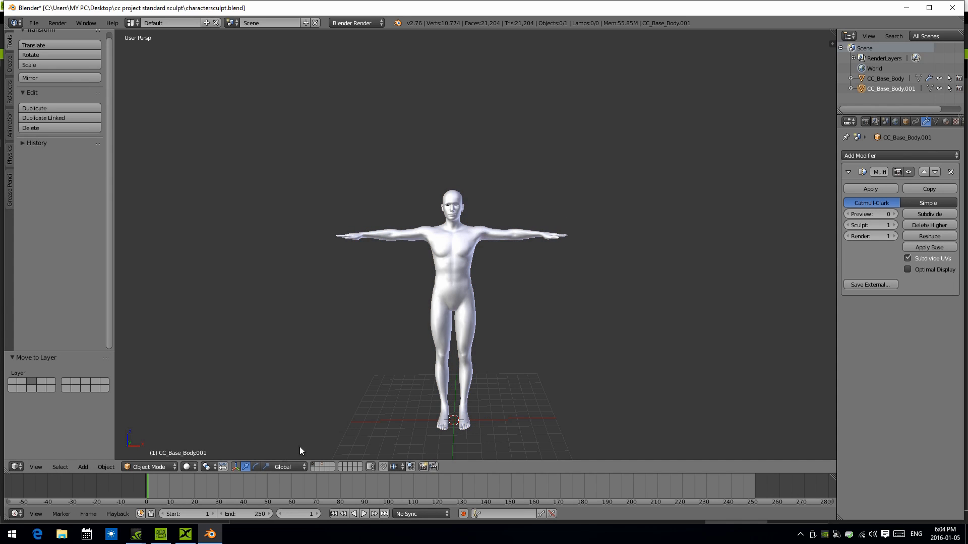
left_click(325, 467)
scroll(620, 263, "up", 2)
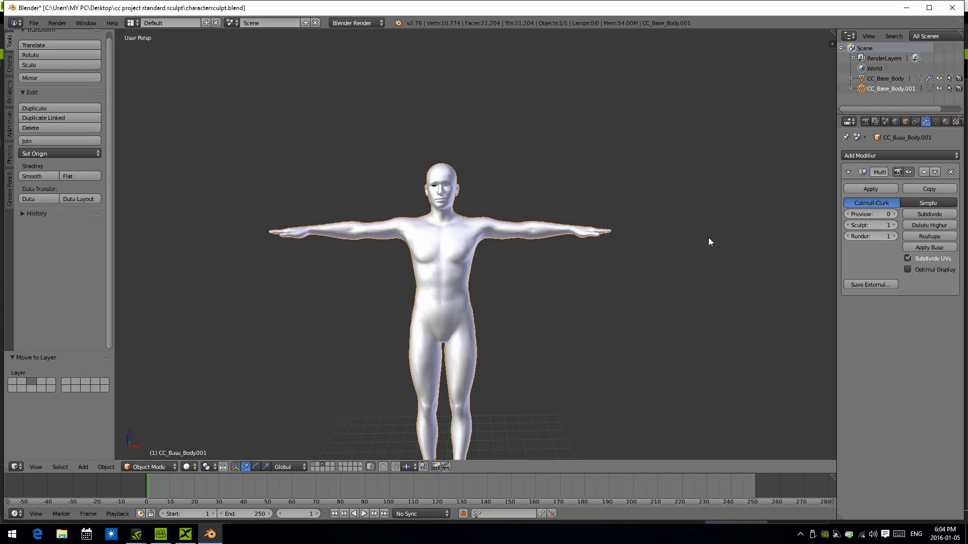
Set the copied body's Multiresolution preview to level 1, then remove the modifier from the copy.
left_click(895, 214)
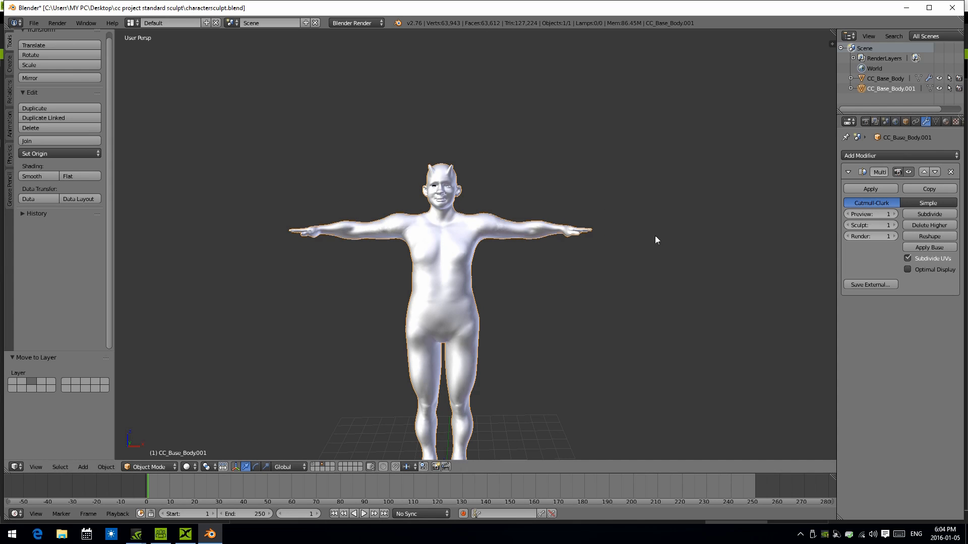
left_click(951, 172)
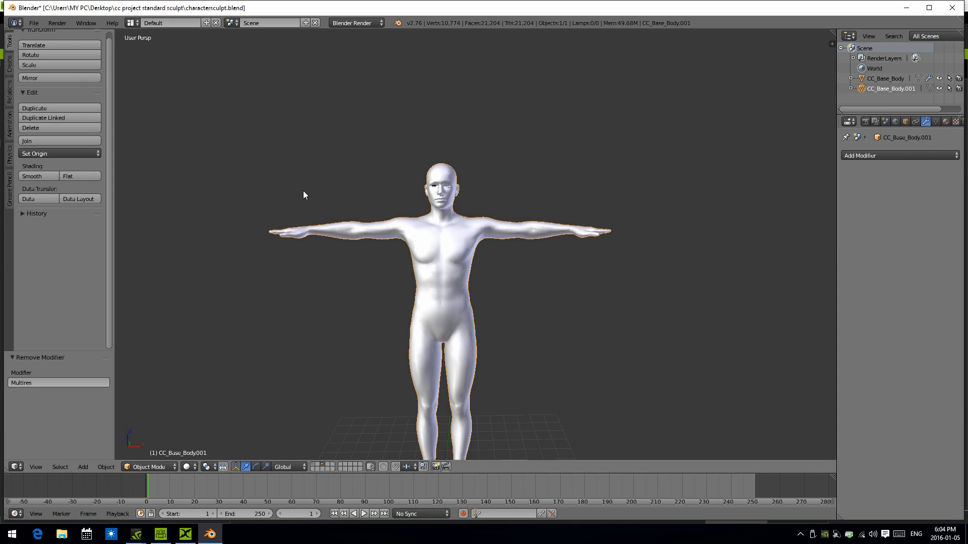
middle_click_drag(304, 191, 305, 218)
scroll(307, 193, "down", 2)
scroll(302, 207, "up", 2)
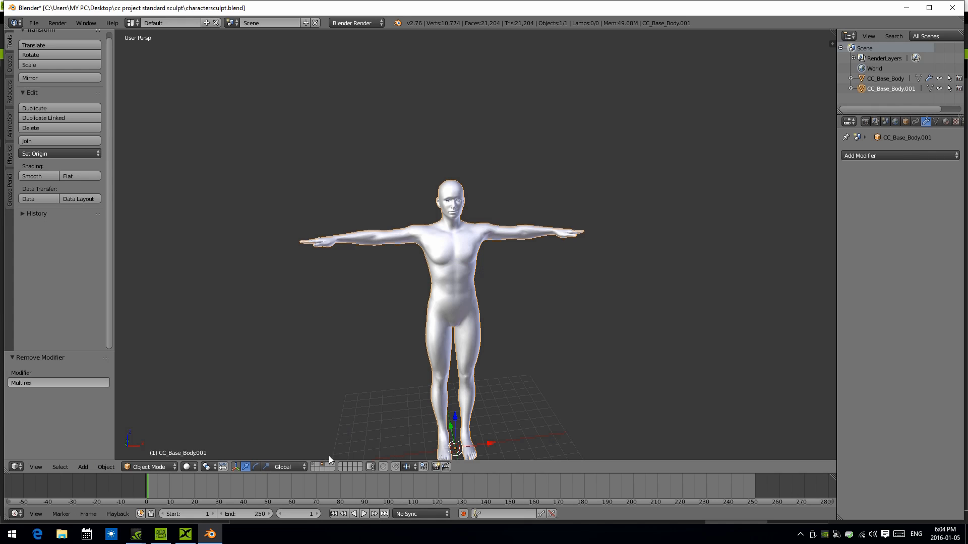
Show layer 1, select the original CC_Base_Body, and set its Multiresolution preview to level 1.
left_click(312, 465)
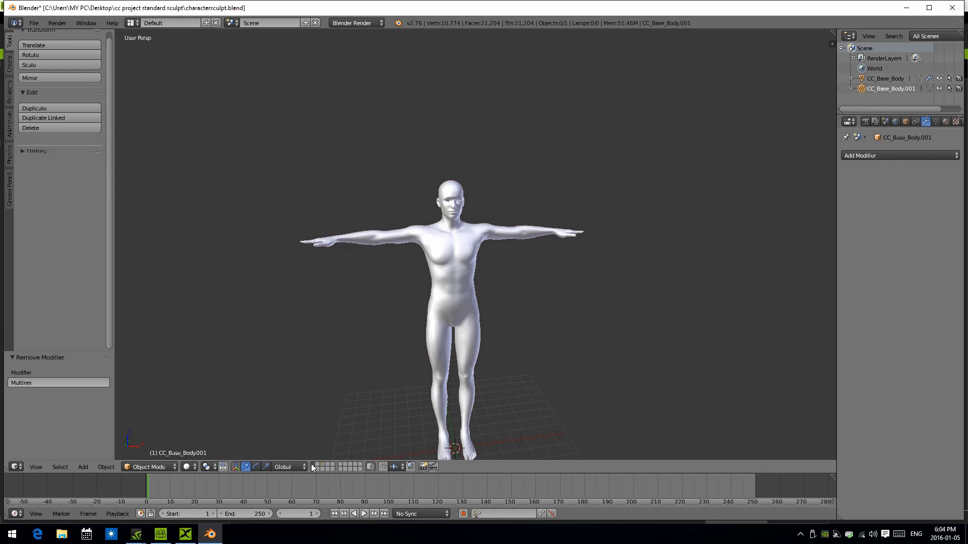
right_click(467, 233)
left_click(894, 214)
middle_click_drag(469, 216, 389, 189)
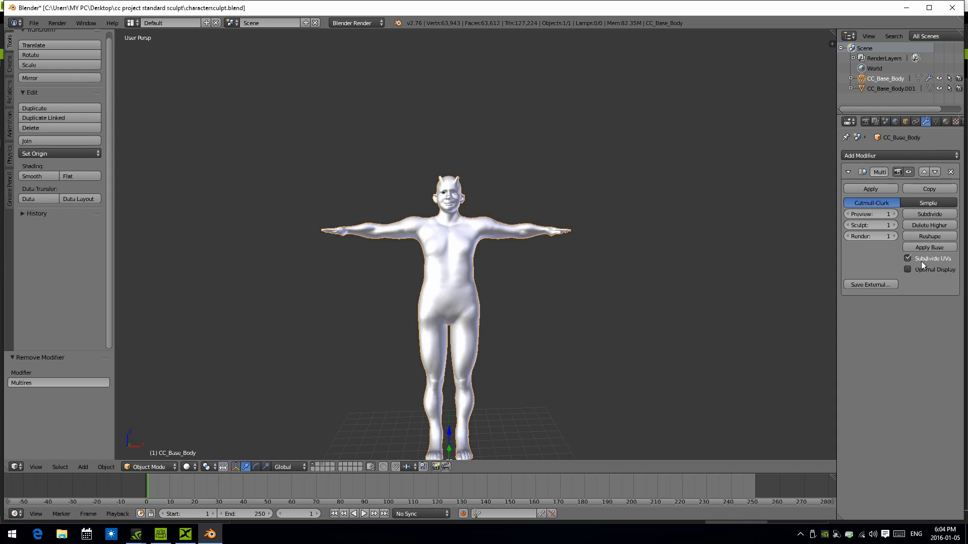
Turn off Subdivide UVs in the original body's Multiresolution modifier and inspect the horned head and upper body.
left_click(908, 259)
left_click(908, 259)
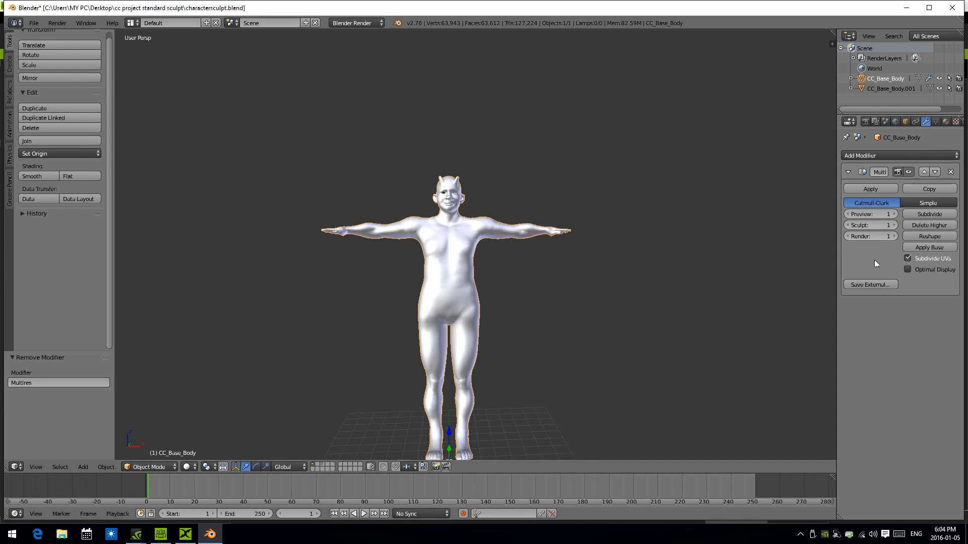
left_click(906, 259)
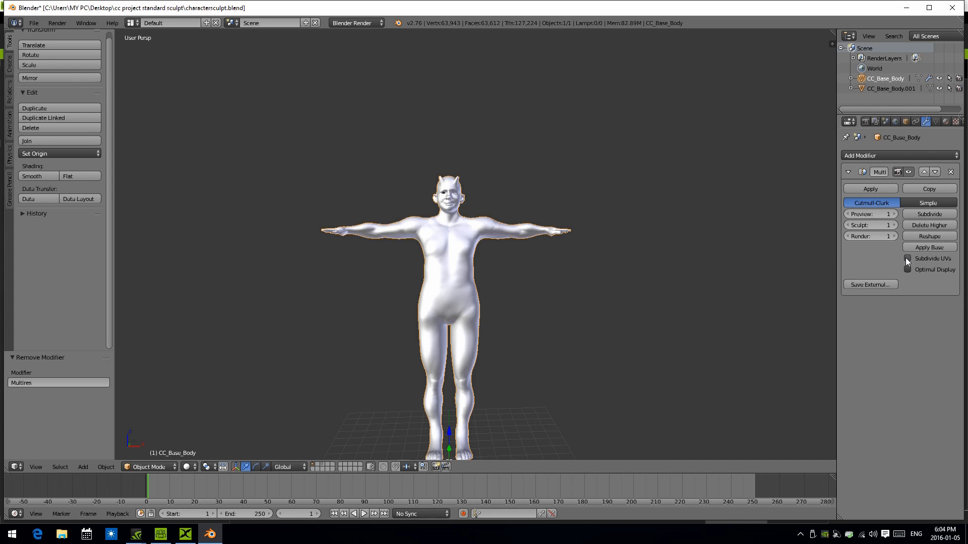
scroll(342, 283, "up", 1)
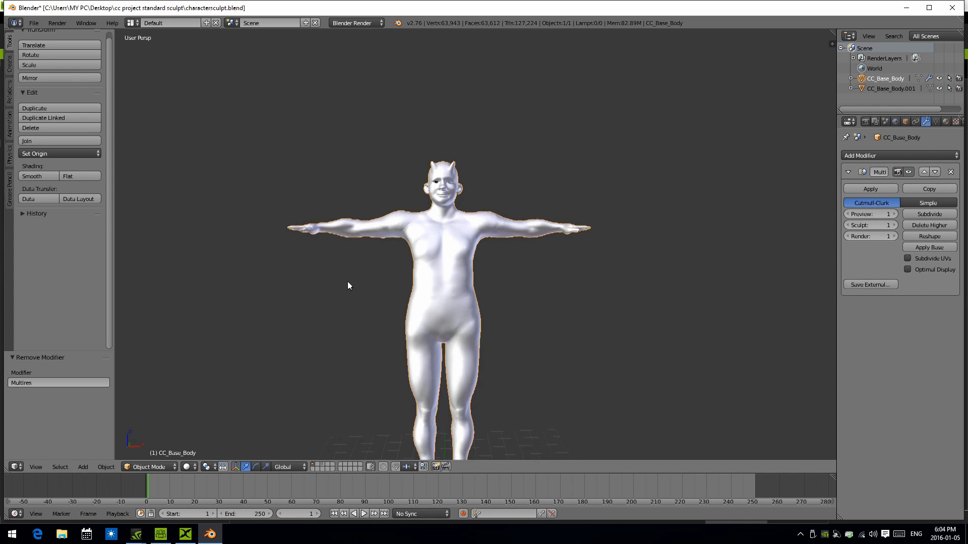
scroll(773, 257, "up", 2)
middle_click_drag(547, 219, 498, 227)
scroll(498, 227, "up", 2)
middle_click_drag(514, 189, 538, 201)
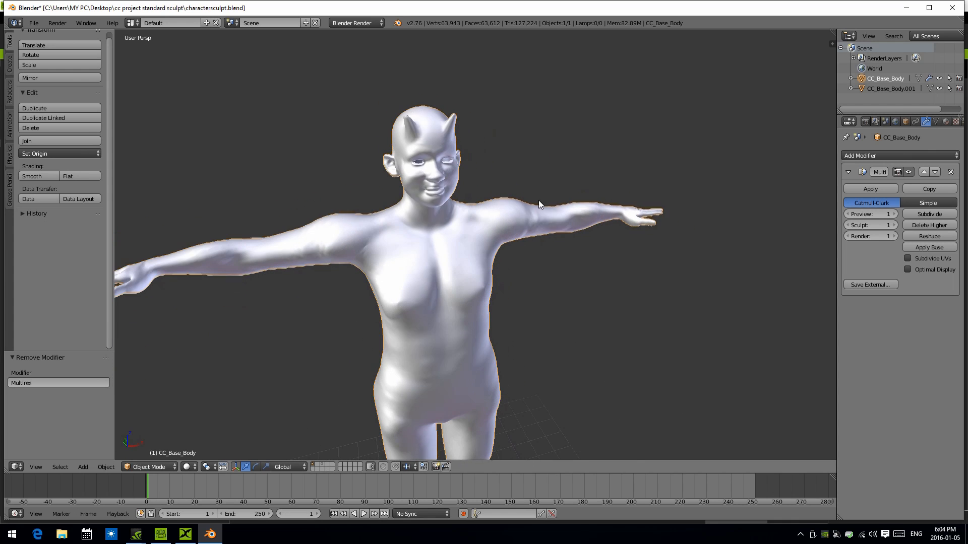
Apply the Multiresolution sculpt to the base mesh and set the preview to level 0.
left_click(912, 247)
middle_click_drag(473, 222, 447, 218)
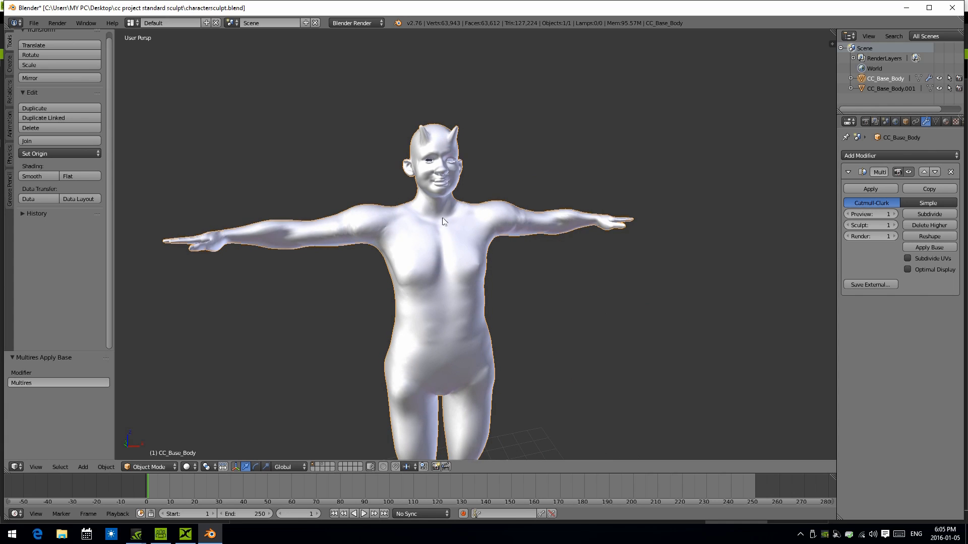
left_click(847, 214)
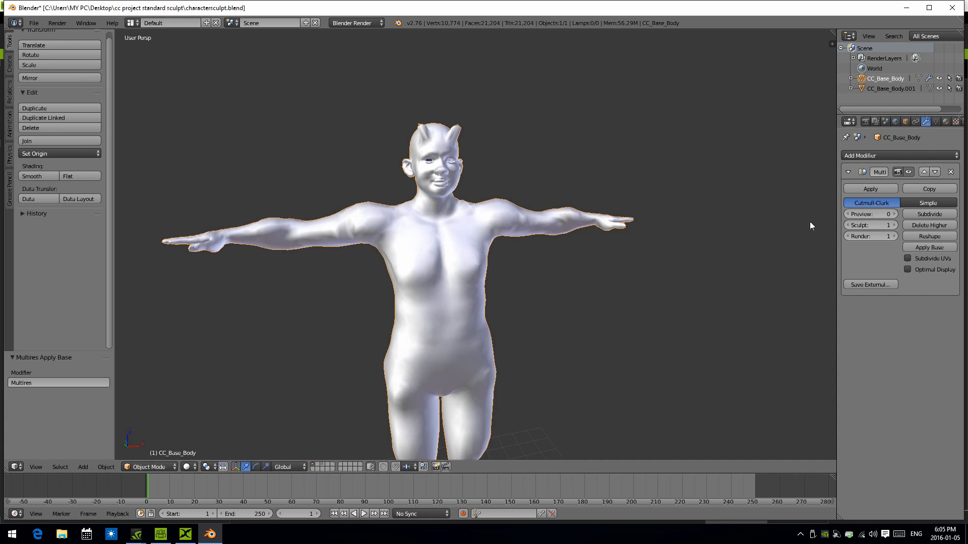
middle_click_drag(386, 233, 357, 213)
scroll(752, 231, "up", 4)
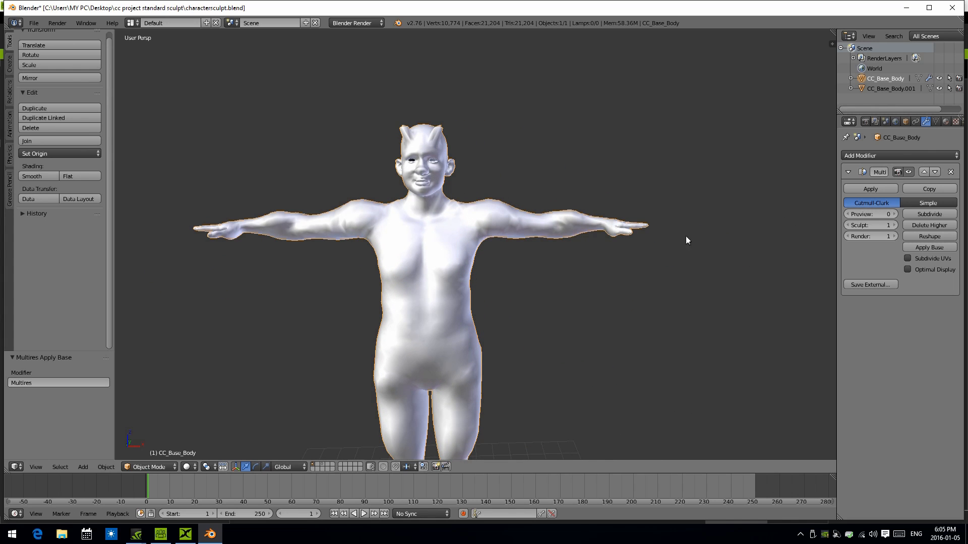
Reload charactersculpt.blend without saving and set the body's Multiresolution preview to level 1.
left_click(33, 23)
left_click(53, 43)
left_click(145, 84)
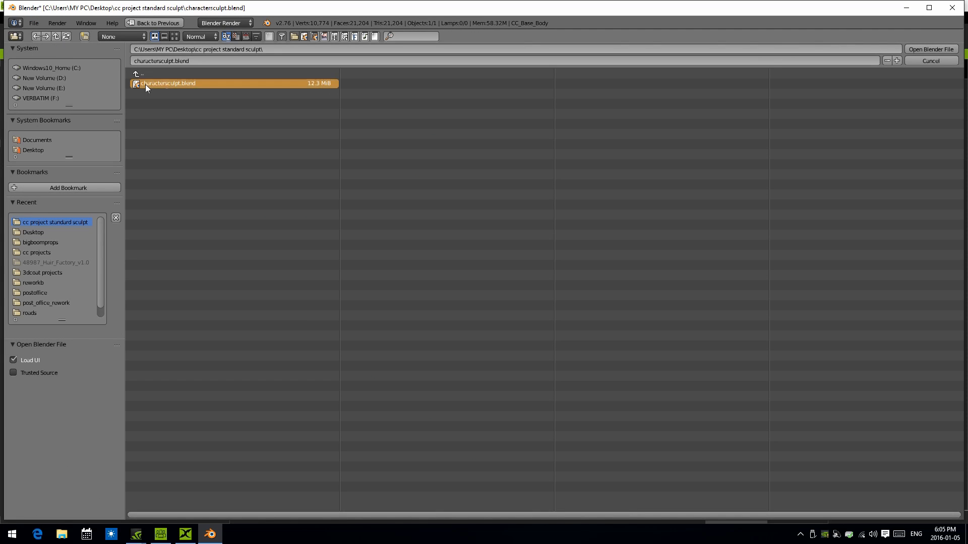
left_click(926, 50)
scroll(530, 188, "up", 5)
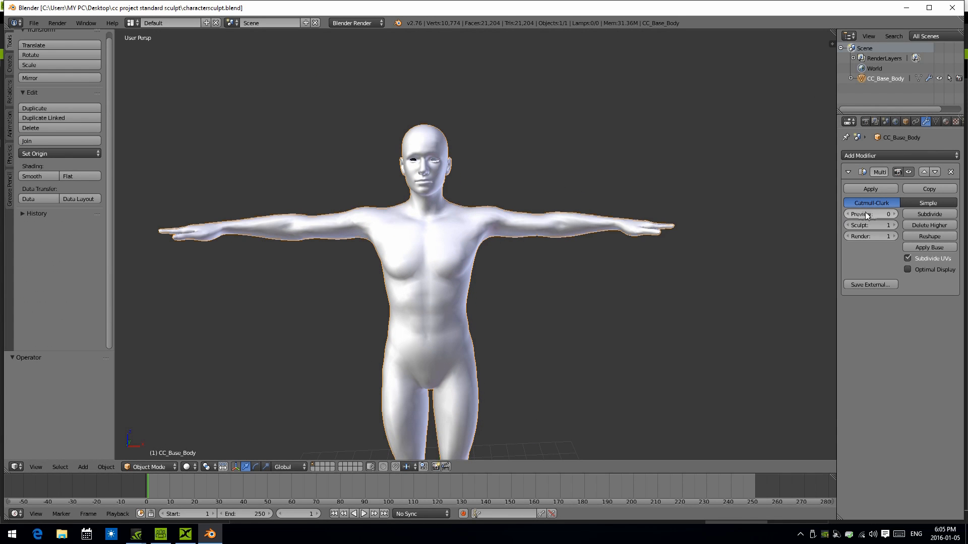
left_click(895, 214)
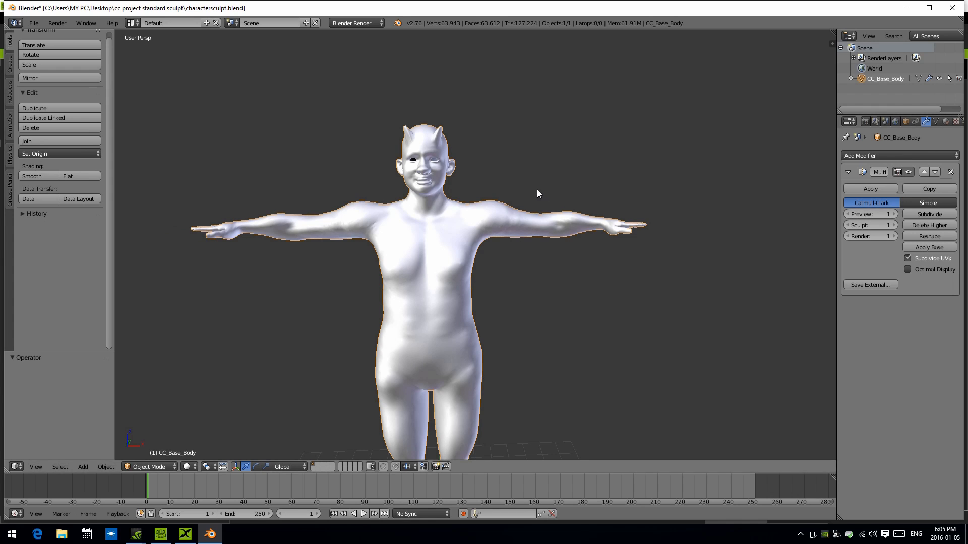
scroll(550, 190, "up", 2)
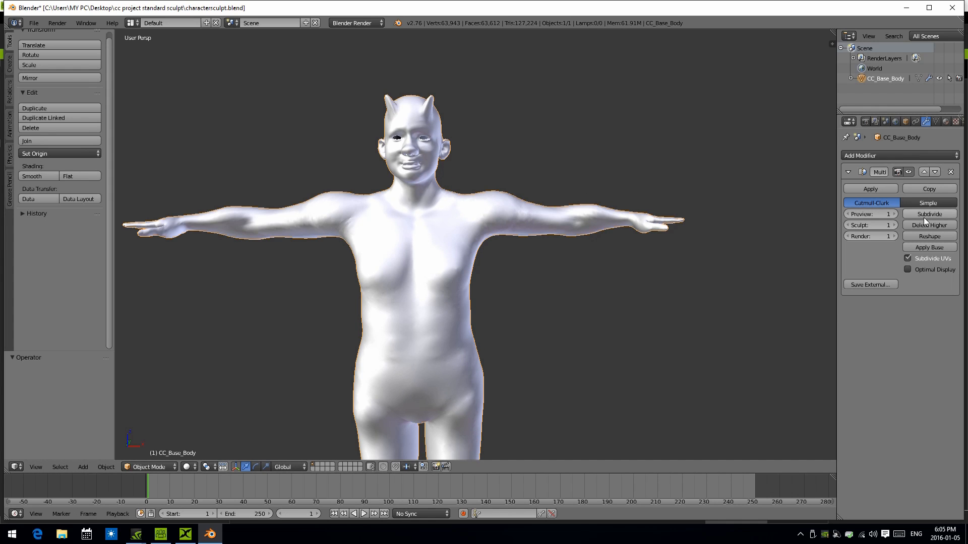
Subdivide the body's Multiresolution modifier to level 2, inspect the sculpt up close, and set the preview to level 1.
middle_click_drag(508, 147, 419, 118)
scroll(491, 165, "up", 3)
scroll(504, 165, "up", 2)
scroll(458, 130, "down", 2)
scroll(363, 125, "down", 3)
scroll(421, 138, "up", 4)
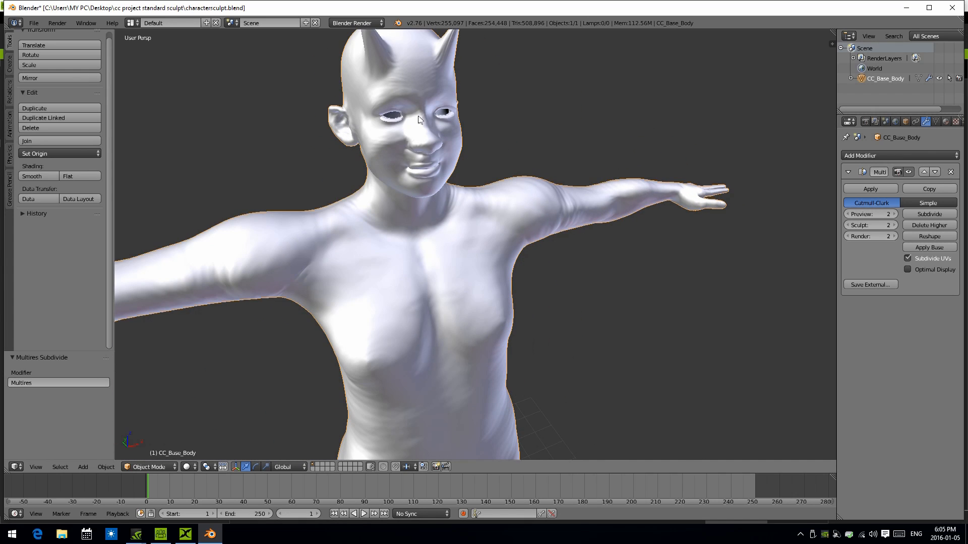
left_click(847, 214)
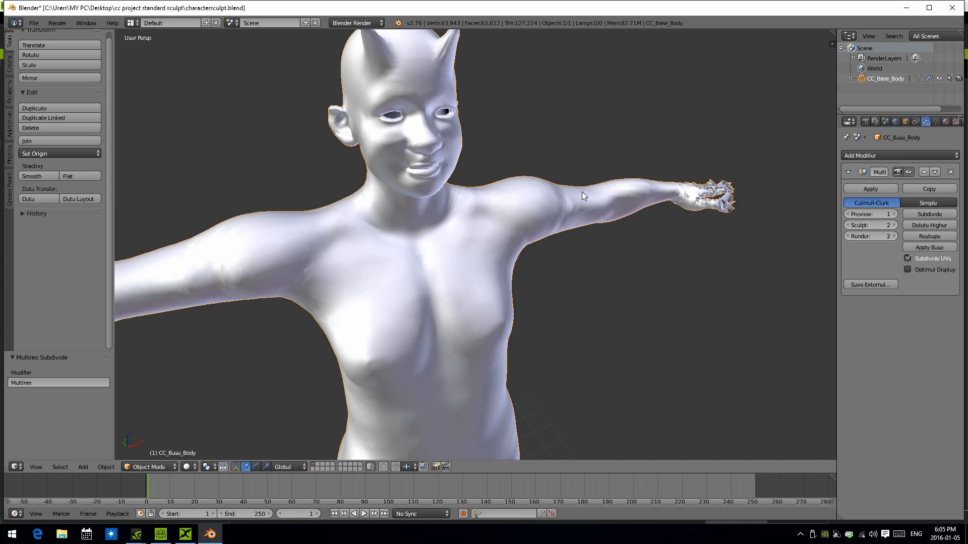
Remove the body's Multiresolution modifier and quit Blender without saving the file.
left_click(952, 169)
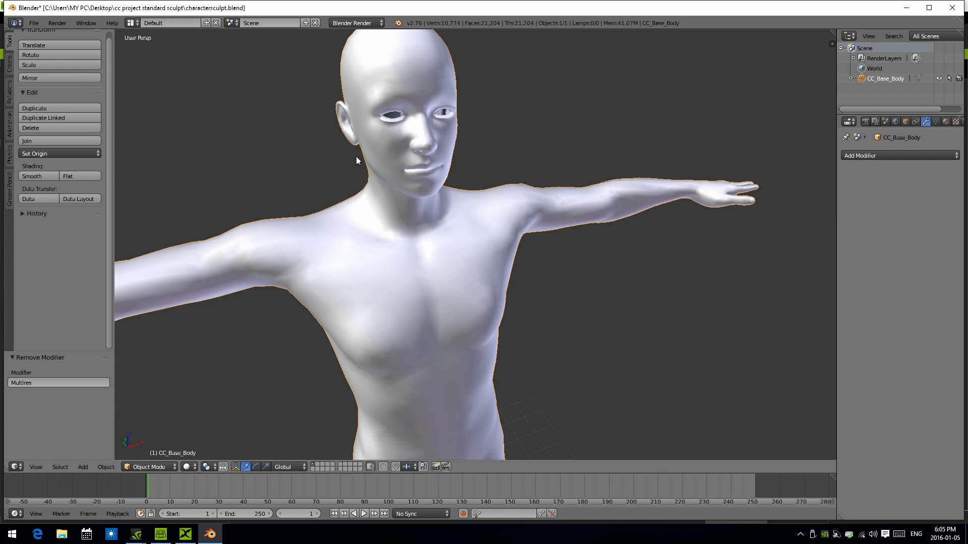
left_click(33, 23)
left_click(65, 244)
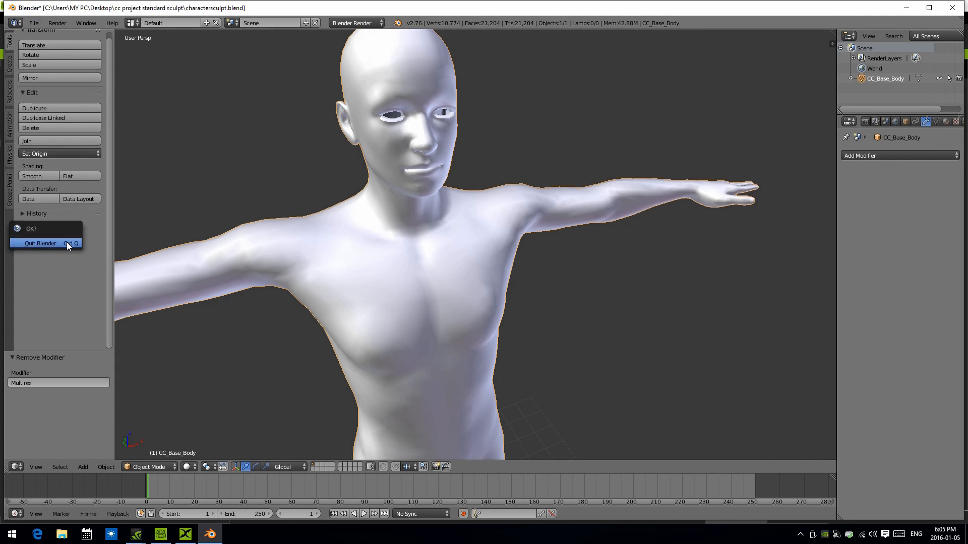
left_click(31, 23)
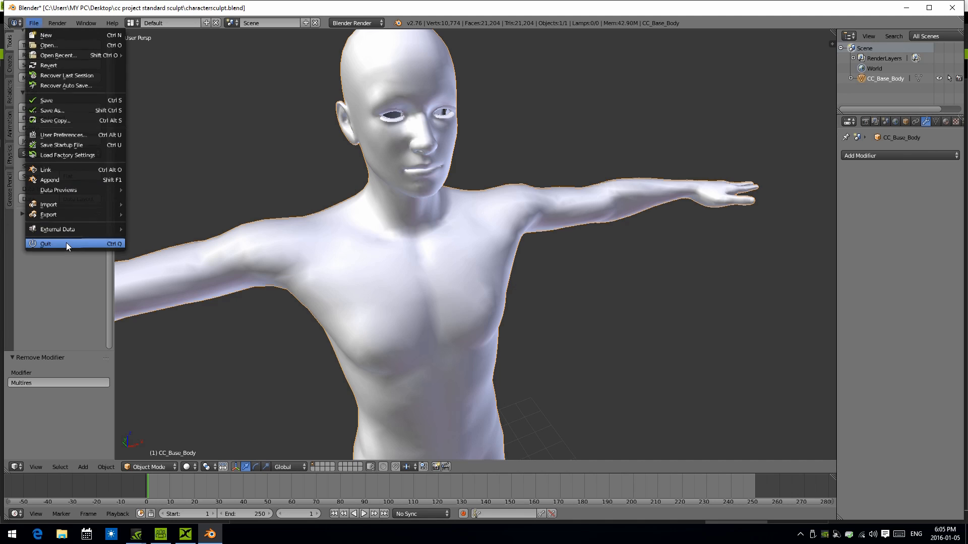
left_click(66, 244)
left_click(66, 243)
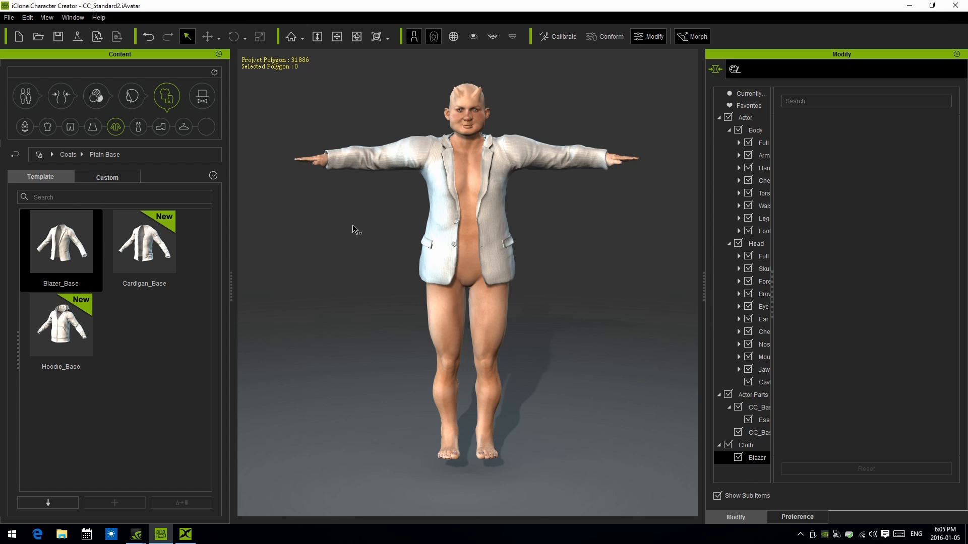
Switch to Character Creator and put the Jeans_B pants on the horned character wearing the blazer.
left_click(140, 127)
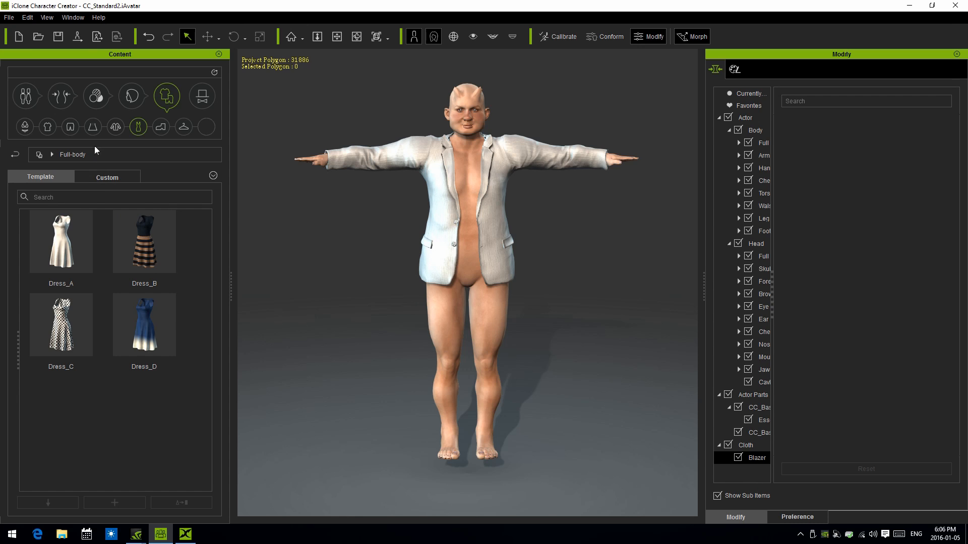
left_click(70, 127)
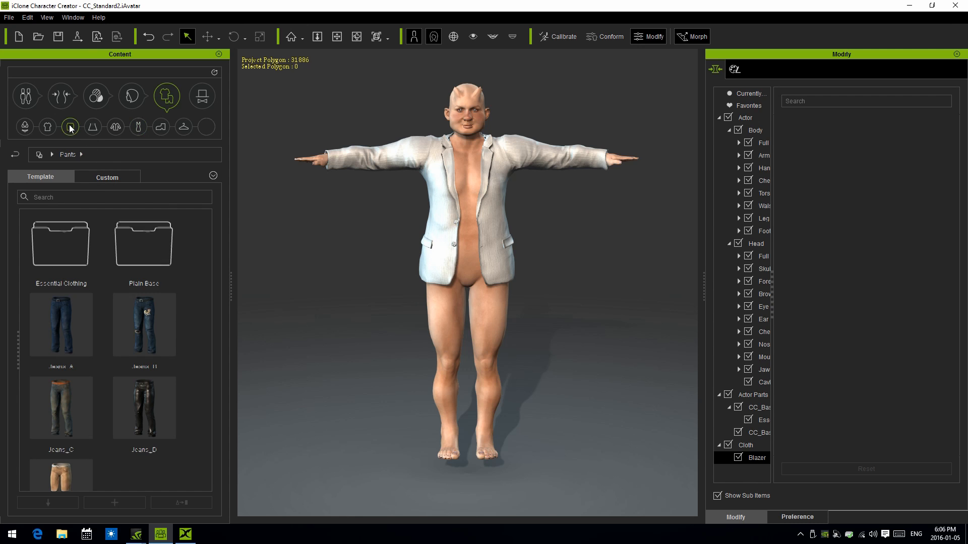
double_click(156, 316)
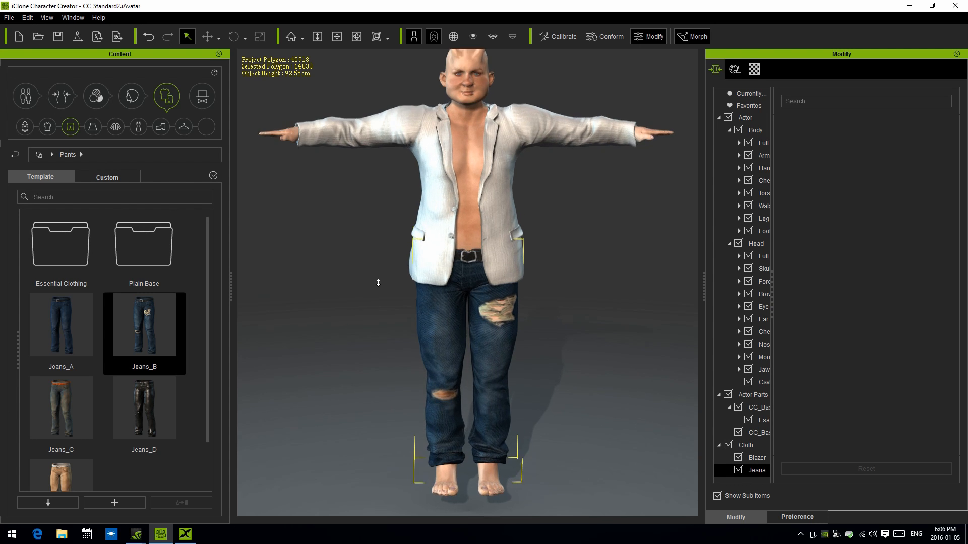
Examine how the blazer and jeans fit the whole horned character from the front.
scroll(379, 288, "down", 2)
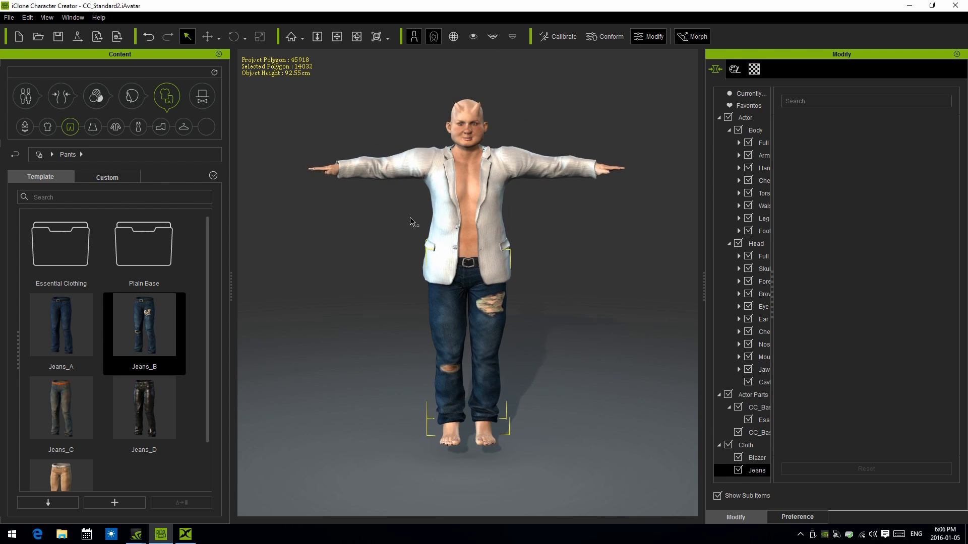
left_click(337, 36)
left_click_drag(316, 118, 328, 166)
scroll(325, 175, "up", 4)
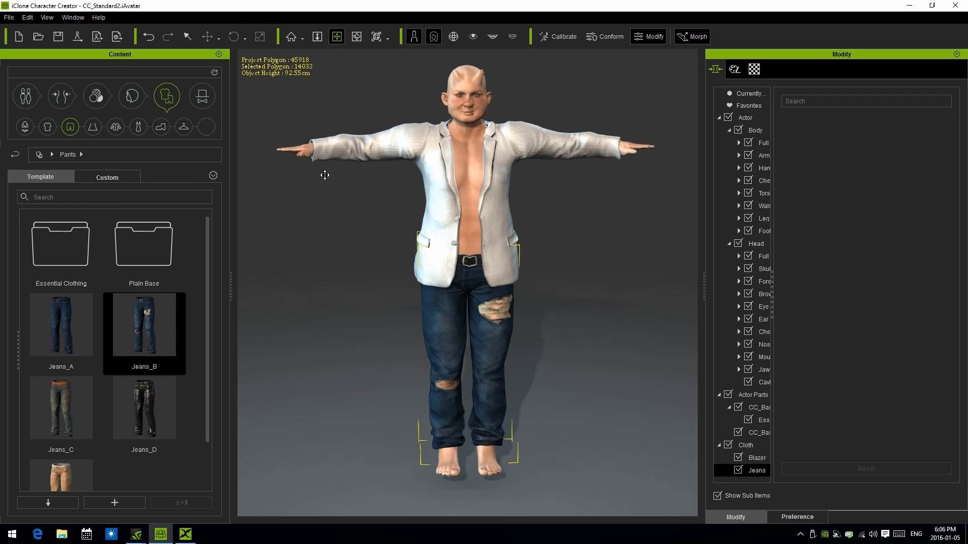
scroll(364, 217, "down", 3)
left_click_drag(368, 221, 380, 195)
scroll(380, 194, "up", 4)
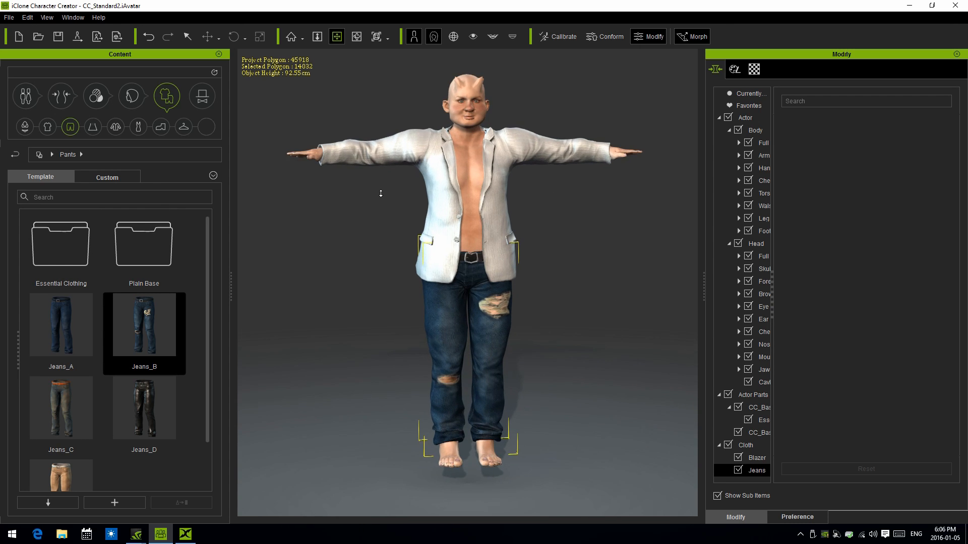
left_click_drag(387, 208, 389, 222)
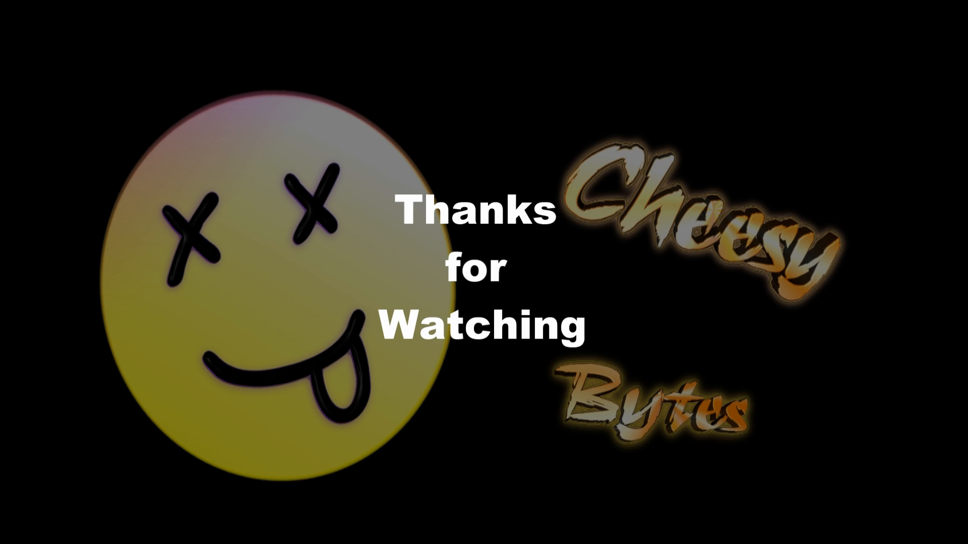